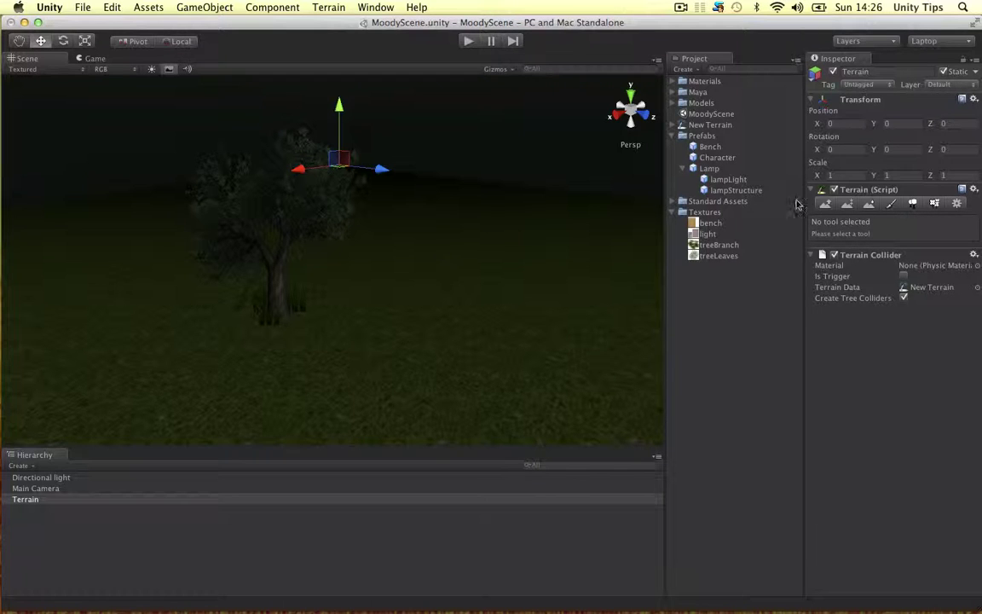
# Step: Examine the tree in the scene and preview the Bench, Character and Lamp prefabs
pyautogui.keyDown('alt'); pyautogui.moveTo(285, 338); pyautogui.dragTo(326, 375); pyautogui.keyUp('alt')
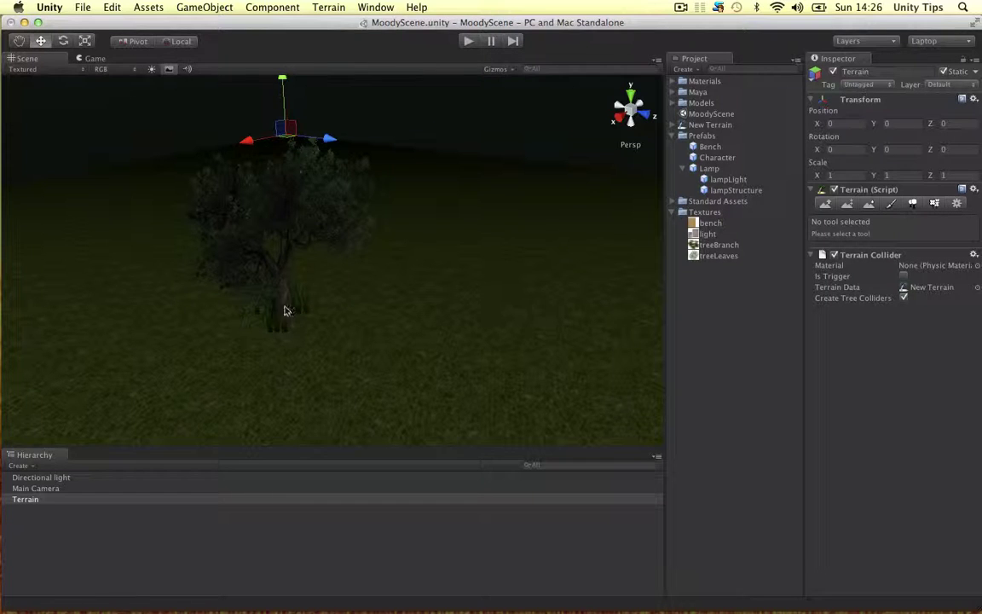
pyautogui.keyDown('alt'); pyautogui.moveTo(428, 202); pyautogui.dragTo(216, 353); pyautogui.keyUp('alt')
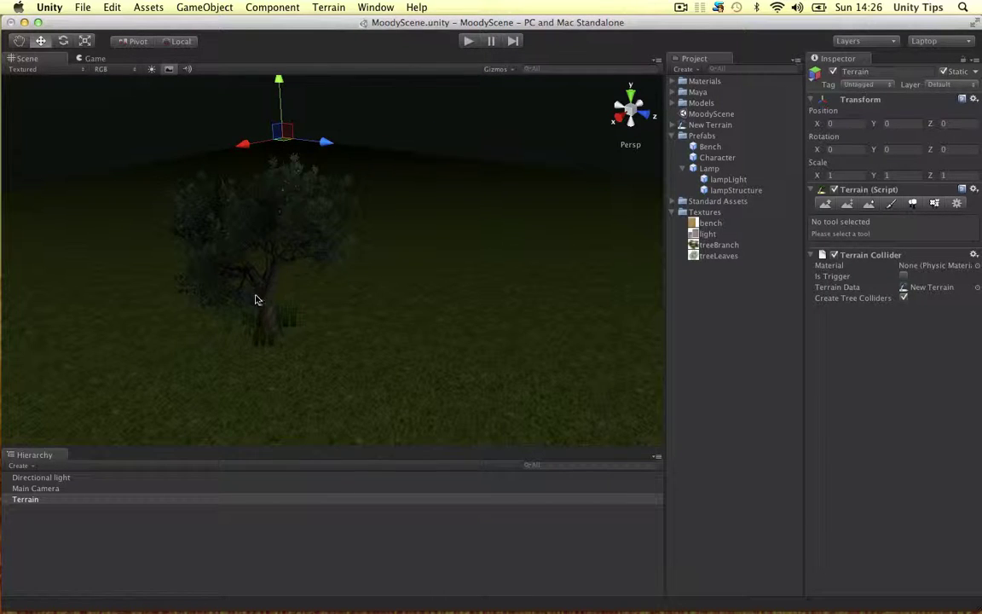
pyautogui.keyDown('alt'); pyautogui.moveTo(375, 214); pyautogui.dragTo(754, 152); pyautogui.keyUp('alt')
pyautogui.click(682, 168)
pyautogui.click(710, 146)
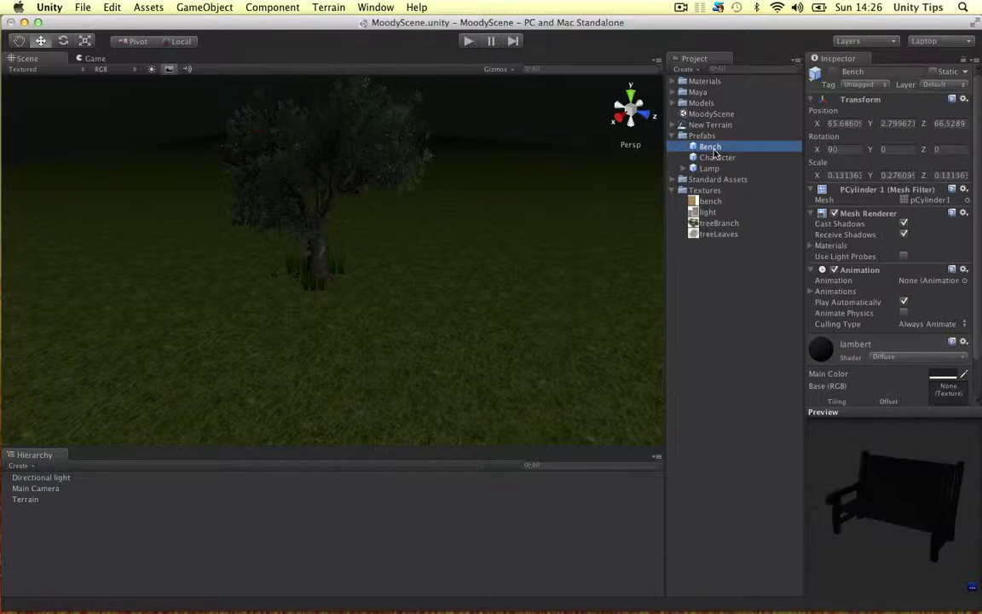
pyautogui.click(717, 158)
pyautogui.click(711, 169)
pyautogui.click(713, 157)
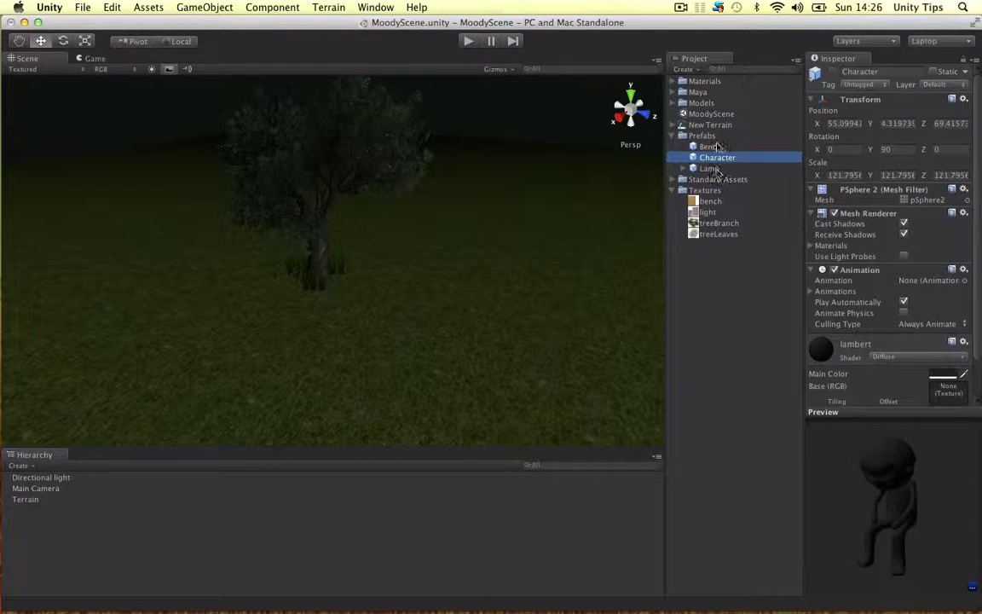
pyautogui.click(713, 169)
# Step: Place the Bench prefab on the grass near the tree
pyautogui.moveTo(711, 147); pyautogui.dragTo(469, 275)
pyautogui.moveTo(418, 334); pyautogui.dragTo(378, 324)
pyautogui.moveTo(458, 315); pyautogui.dragTo(406, 341)
# Step: Add the Character prefab to the scene and position it sitting at one end of the bench
pyautogui.click(714, 159)
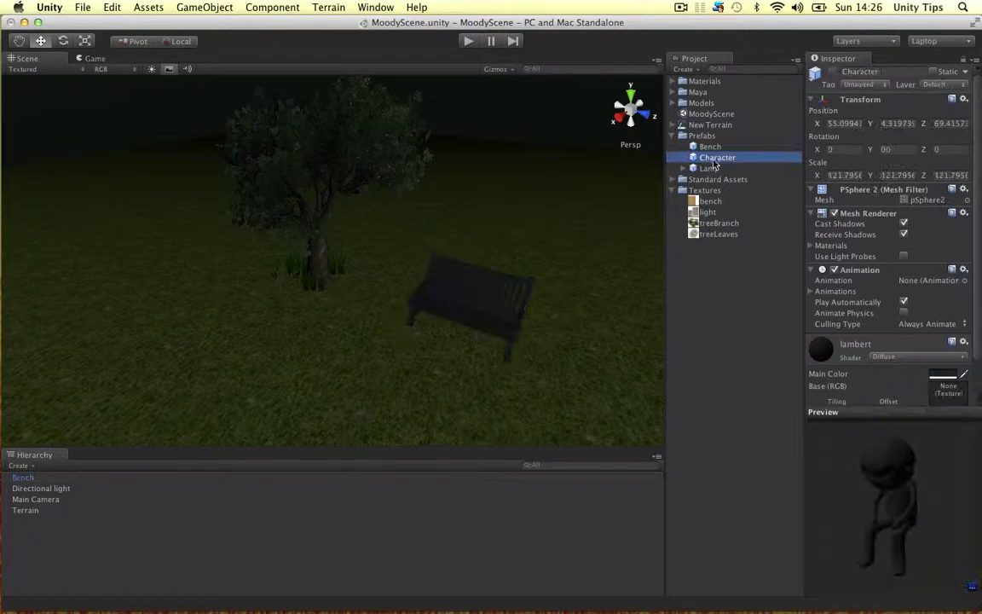
pyautogui.moveTo(715, 159); pyautogui.dragTo(486, 259)
pyautogui.press('f')
pyautogui.keyDown('alt'); pyautogui.moveTo(288, 337); pyautogui.dragTo(546, 340); pyautogui.keyUp('alt')
pyautogui.moveTo(307, 161); pyautogui.dragTo(304, 126)
pyautogui.moveTo(339, 173); pyautogui.dragTo(363, 167)
pyautogui.click(491, 188)
pyautogui.keyDown('alt'); pyautogui.moveTo(491, 188); pyautogui.dragTo(304, 173); pyautogui.keyUp('alt')
pyautogui.click(328, 189)
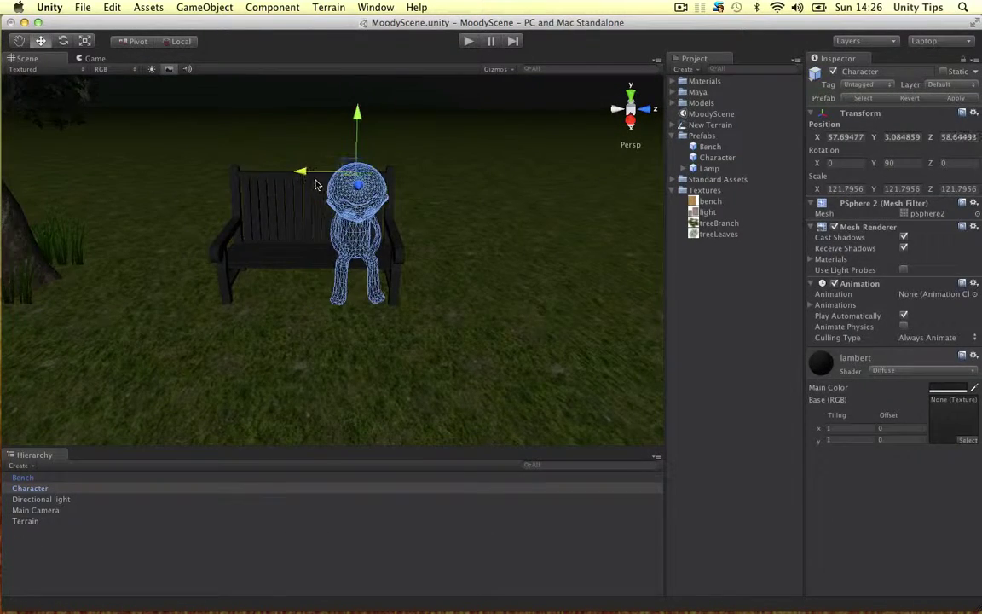
# Step: Place the Lamp prefab on the grass between the tree and the bench
pyautogui.scroll(-3, 304, 175)
pyautogui.click(428, 204)
pyautogui.keyDown('alt'); pyautogui.moveTo(427, 204); pyautogui.dragTo(355, 209); pyautogui.keyUp('alt')
pyautogui.keyDown('alt'); pyautogui.moveTo(356, 209); pyautogui.dragTo(432, 231, button='middle'); pyautogui.keyUp('alt')
pyautogui.keyDown('alt'); pyautogui.moveTo(431, 231); pyautogui.dragTo(454, 248); pyautogui.keyUp('alt')
pyautogui.moveTo(395, 208); pyautogui.dragTo(604, 365)
pyautogui.click(620, 294)
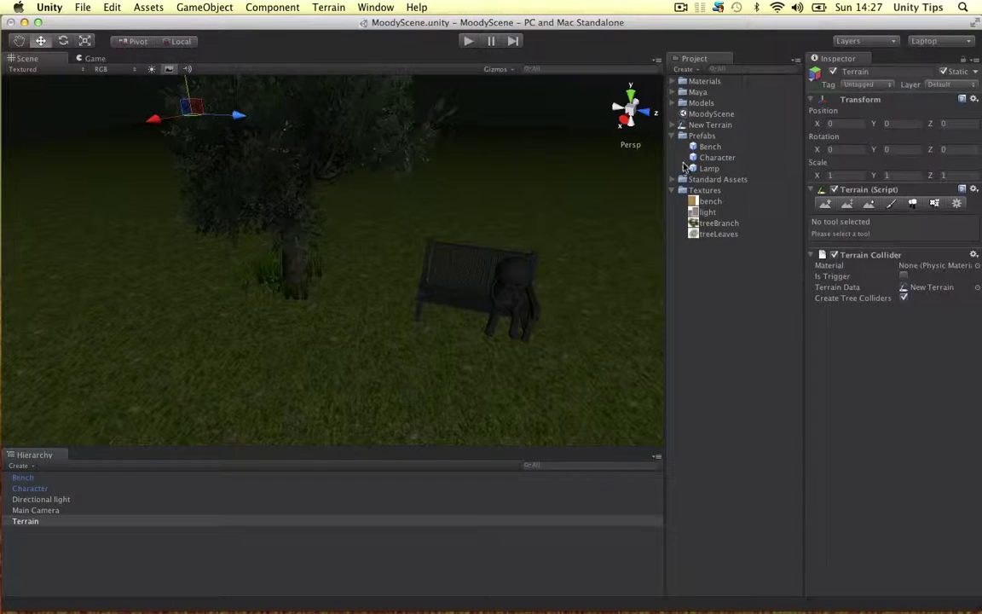
pyautogui.moveTo(710, 168); pyautogui.dragTo(375, 273)
# Step: Select the bench and character along with the lamp and shift all three together away from the tree
pyautogui.keyDown('shift'); pyautogui.click(458, 269); pyautogui.keyUp('shift')
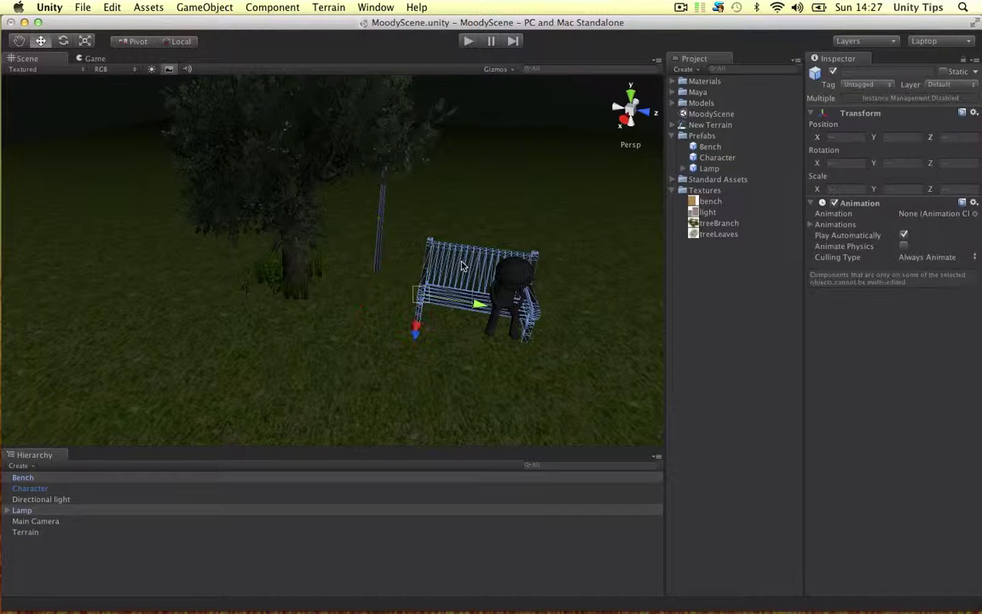
pyautogui.keyDown('shift'); pyautogui.click(515, 284); pyautogui.keyUp('shift')
pyautogui.moveTo(458, 251); pyautogui.dragTo(507, 256)
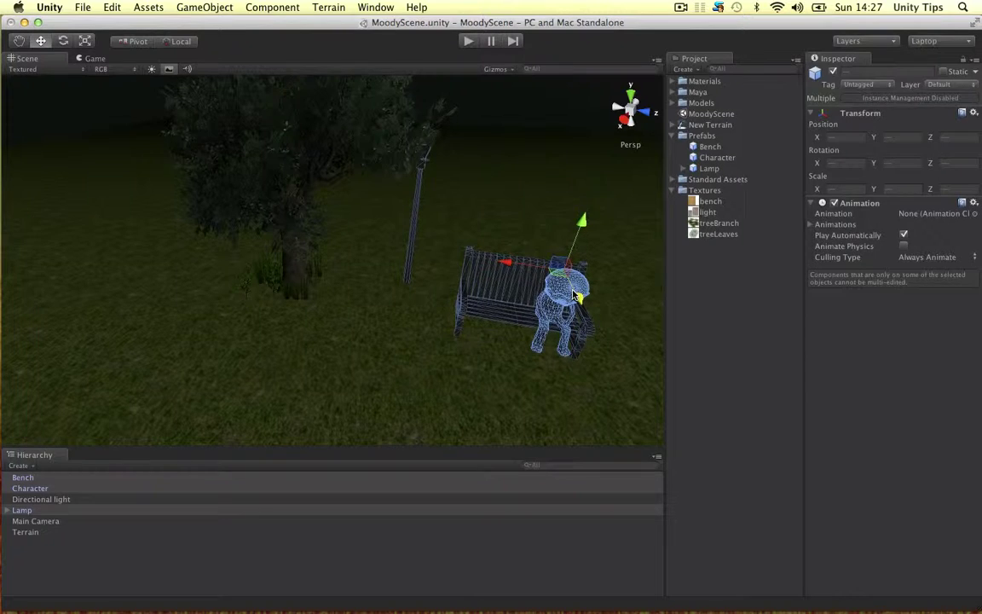
pyautogui.click(581, 241)
# Step: Move the lamp by itself closer to the tree, behind the bench
pyautogui.keyDown('alt'); pyautogui.moveTo(581, 241); pyautogui.dragTo(427, 266); pyautogui.keyUp('alt')
pyautogui.click(428, 267)
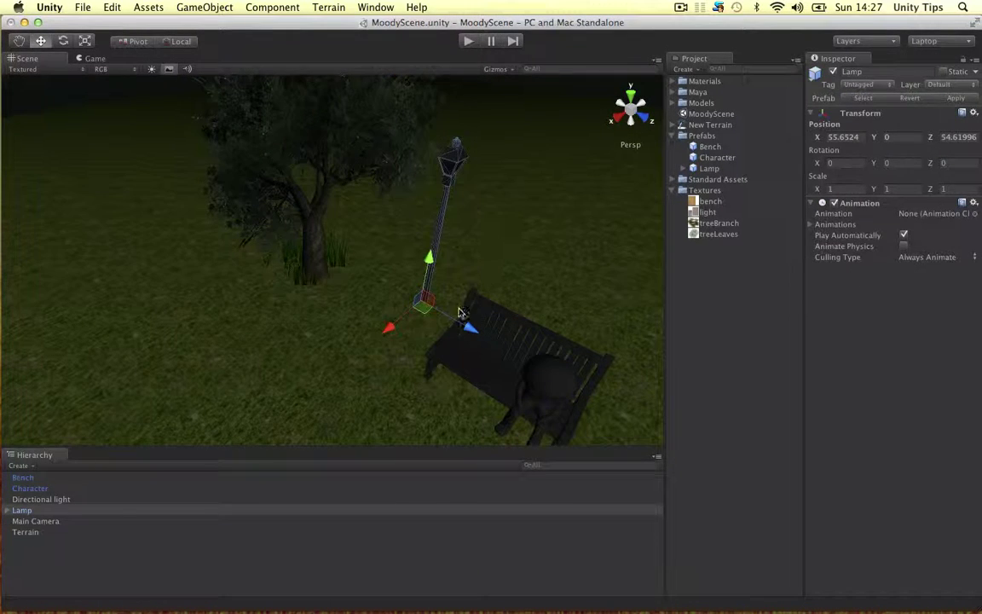
pyautogui.moveTo(458, 321); pyautogui.dragTo(429, 306)
pyautogui.moveTo(369, 305); pyautogui.dragTo(385, 295)
# Step: Move the bench and the seated character together closer to the lamp and tree
pyautogui.click(501, 348)
pyautogui.keyDown('shift'); pyautogui.click(559, 375); pyautogui.keyUp('shift')
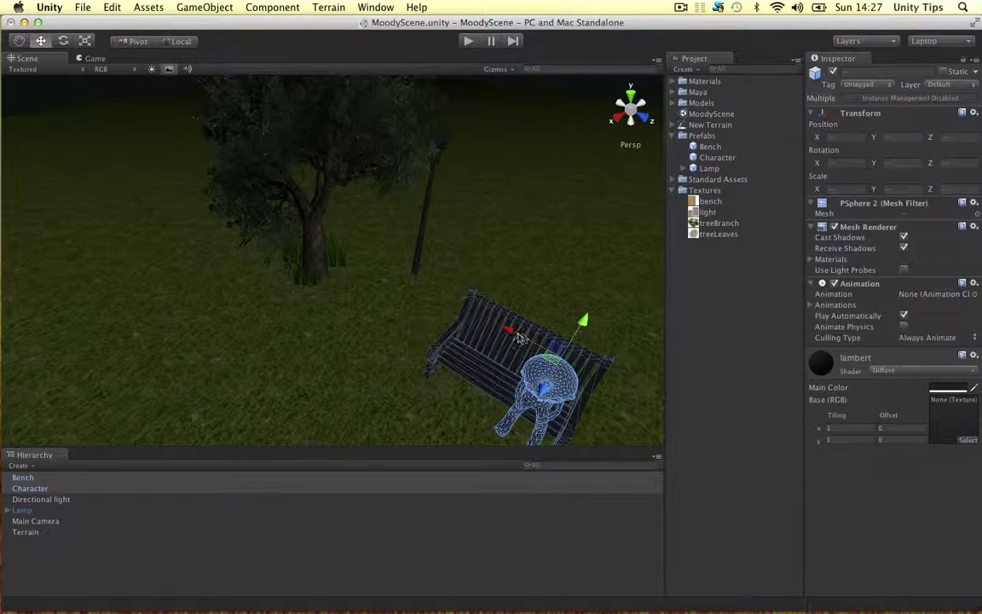
pyautogui.moveTo(519, 335); pyautogui.dragTo(487, 322)
pyautogui.click(500, 238)
pyautogui.keyDown('alt'); pyautogui.moveTo(500, 238); pyautogui.dragTo(535, 209); pyautogui.keyUp('alt')
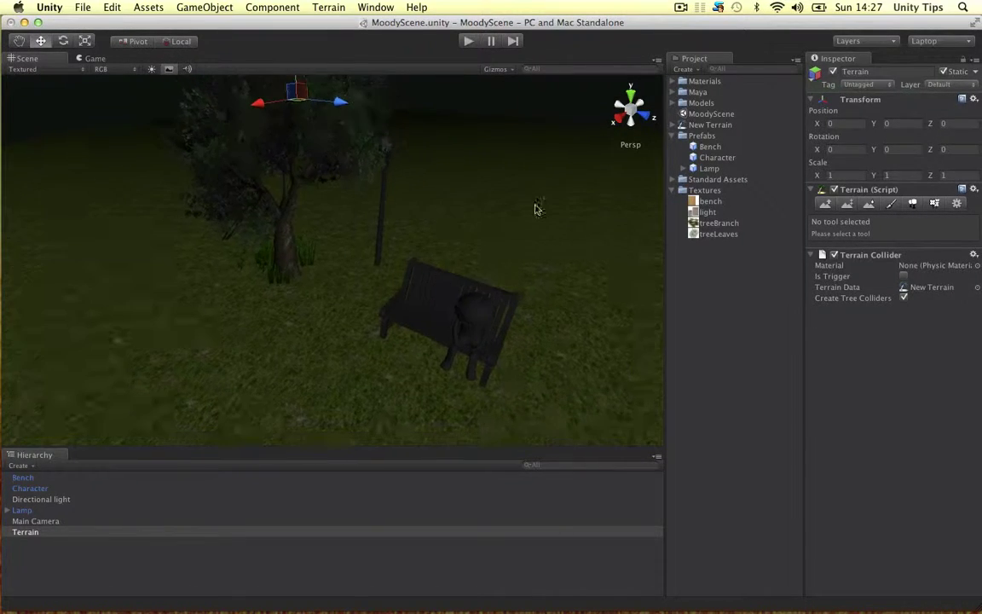
# Step: Create a new material named _Character
pyautogui.rightClick(695, 273)
pyautogui.moveTo(819, 276)
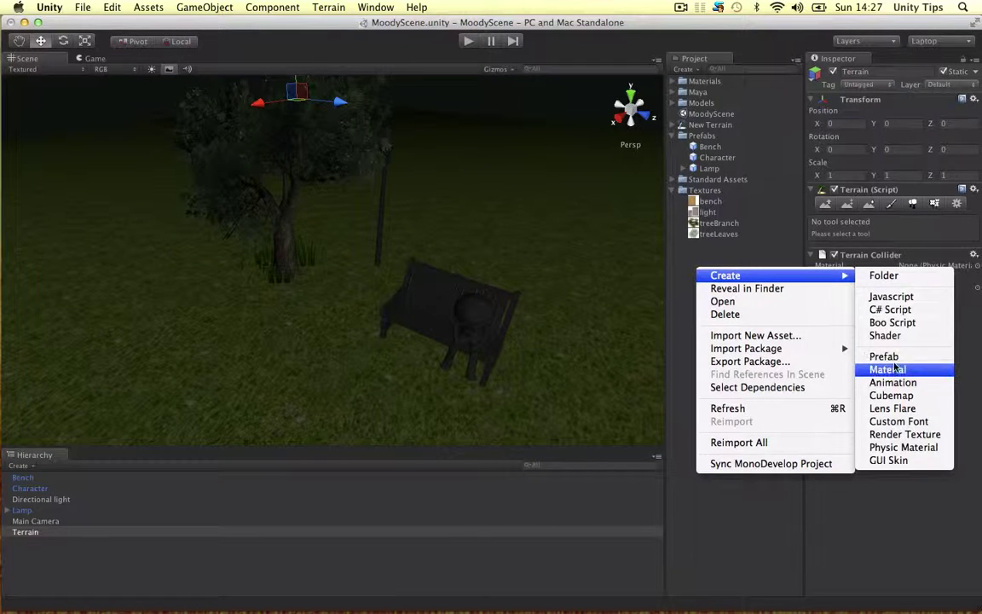
pyautogui.click(885, 370)
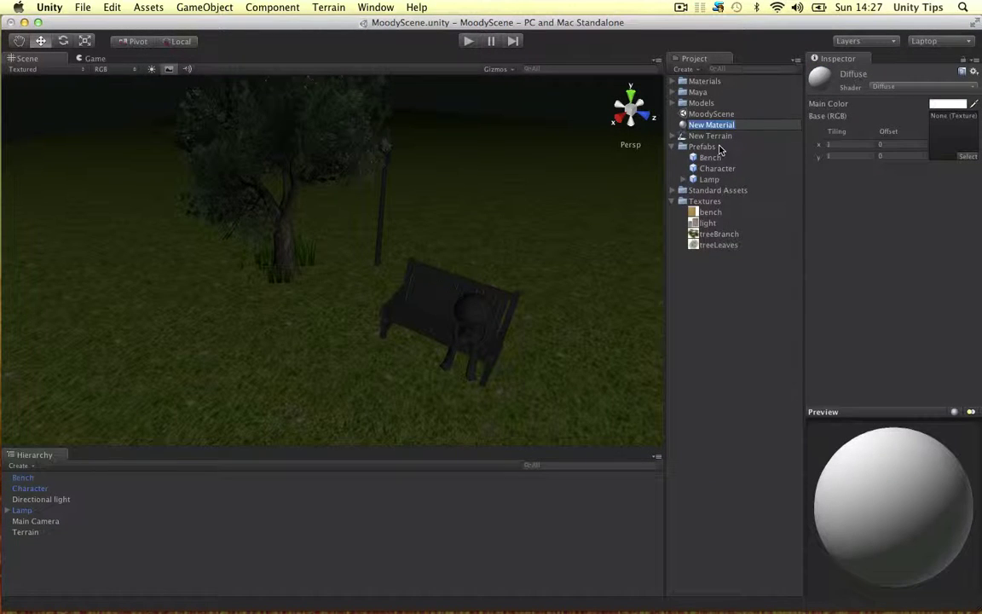
pyautogui.write('_Character')
pyautogui.press('Return')
# Step: Create a new material named _Bench
pyautogui.rightClick(686, 301)
pyautogui.moveTo(767, 307)
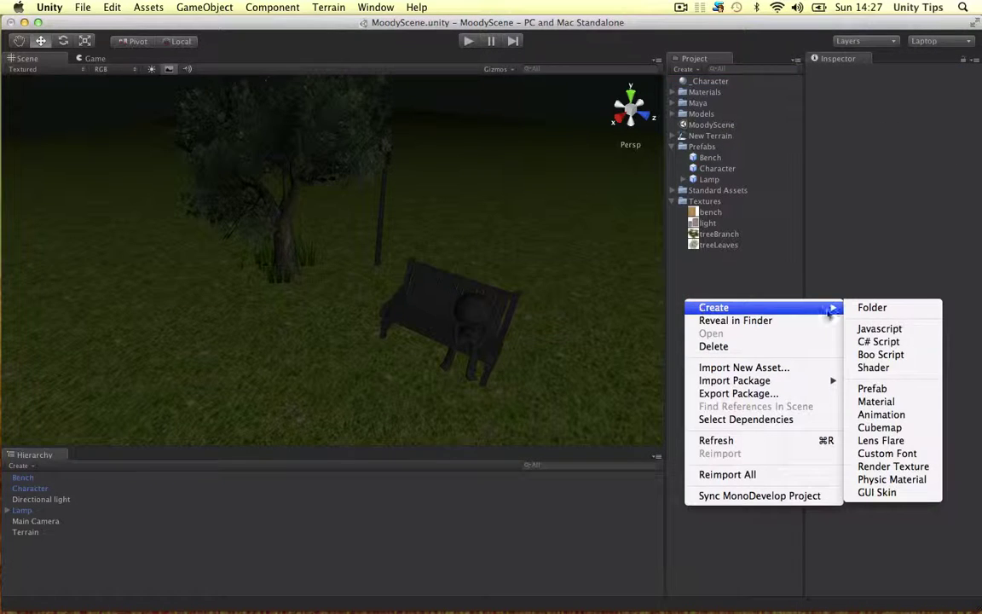
pyautogui.click(884, 401)
pyautogui.write('_Bench')
pyautogui.press('Return')
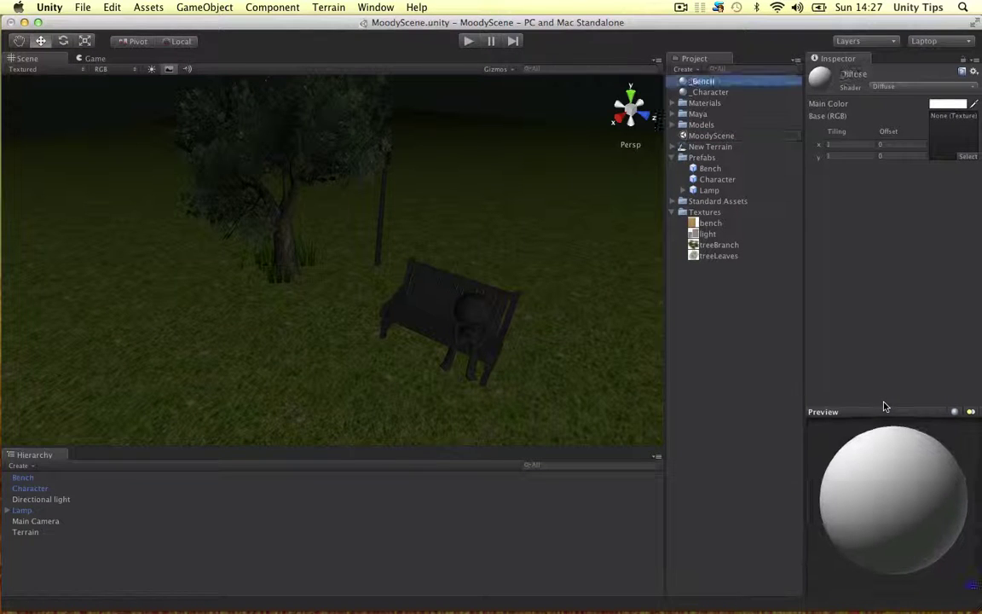
# Step: Create a new material named _LampStructure
pyautogui.rightClick(728, 377)
pyautogui.moveTo(767, 384)
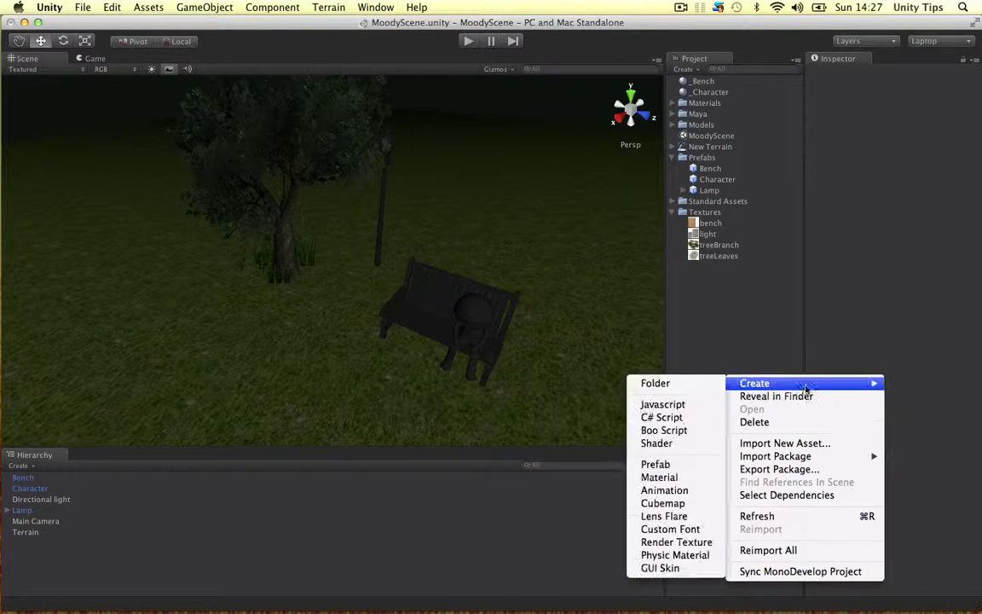
pyautogui.click(680, 475)
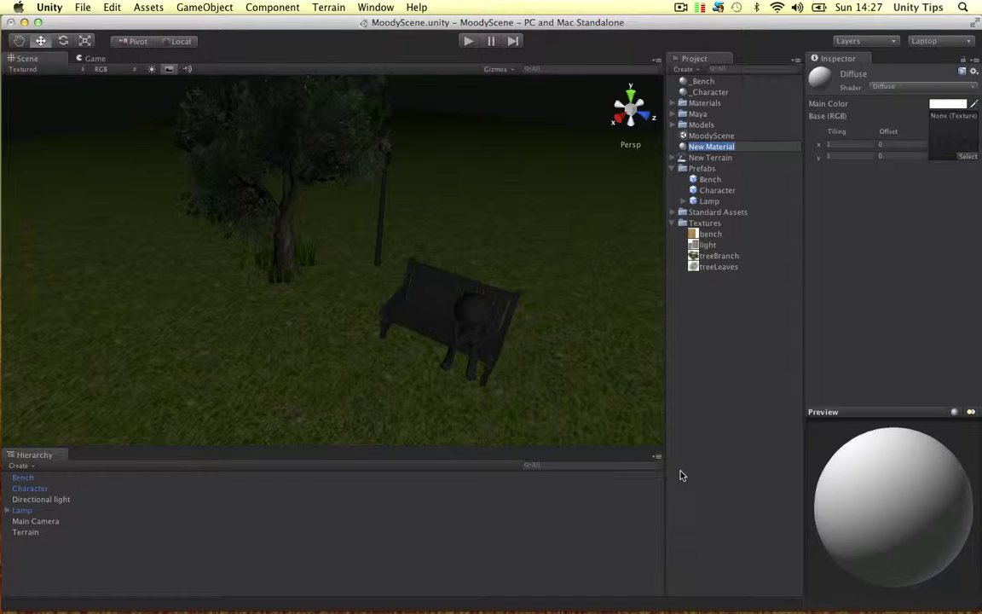
pyautogui.write('_LampStructure')
pyautogui.press('Return')
pyautogui.click(714, 370)
# Step: Create a new material named _LampLight
pyautogui.rightClick(717, 348)
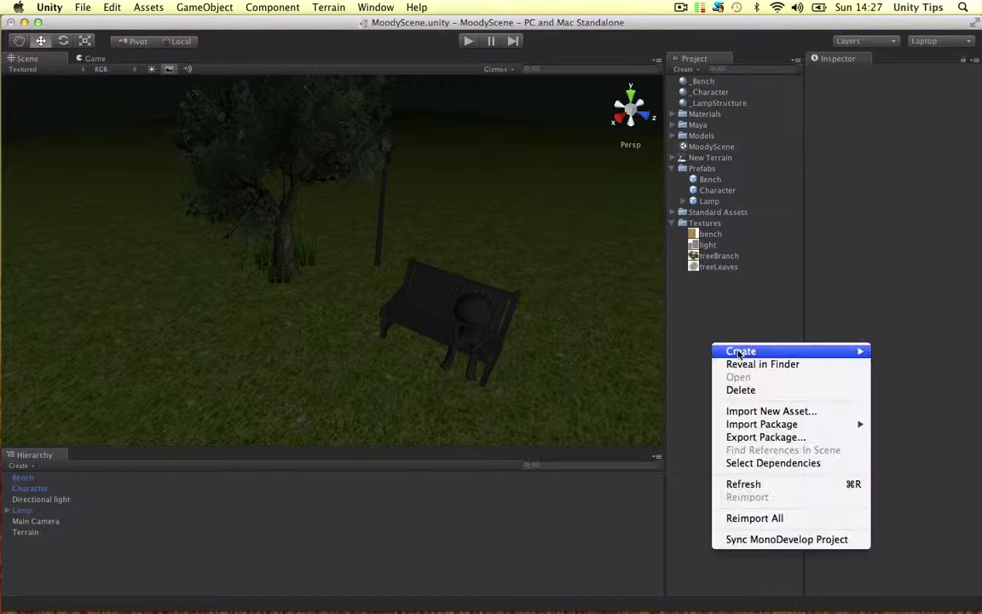
pyautogui.moveTo(741, 351)
pyautogui.click(906, 441)
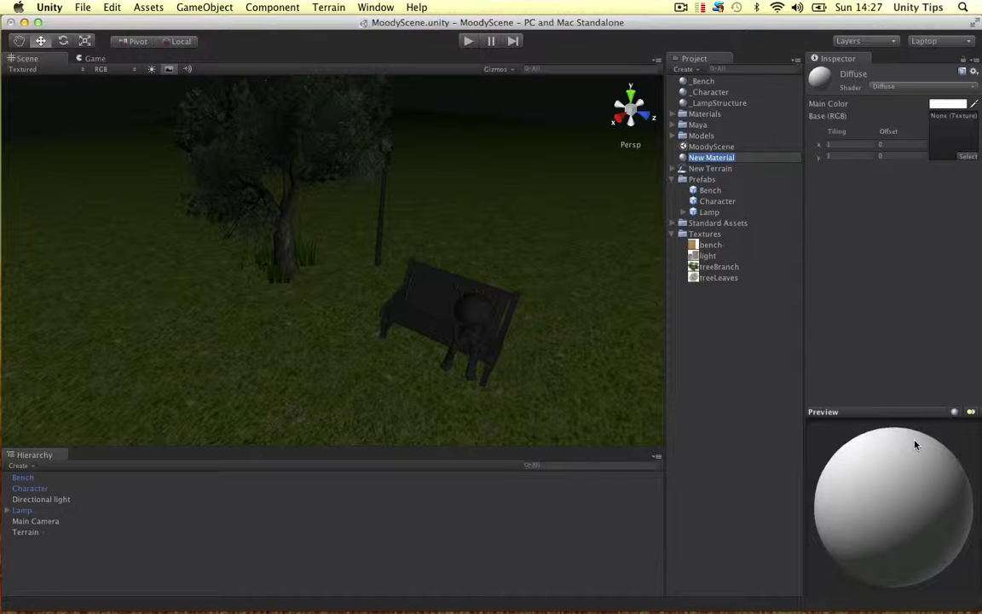
pyautogui.write('_LampLight')
pyautogui.press('Return')
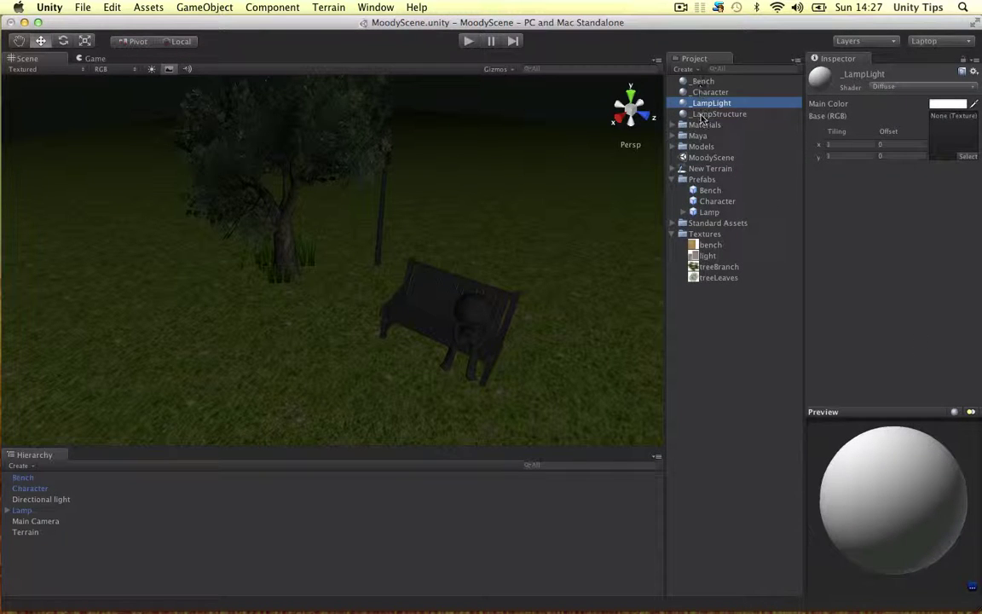
pyautogui.click(743, 185)
# Step: Assign the bench texture to the _Bench material, apply the material to the bench and inspect it up close
pyautogui.click(707, 81)
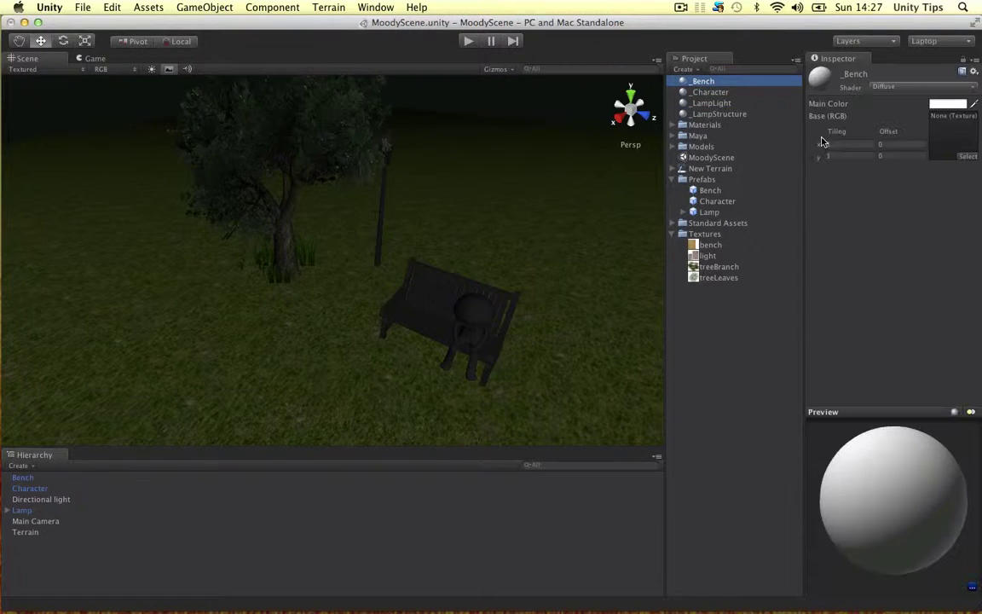
pyautogui.moveTo(711, 245); pyautogui.dragTo(945, 149)
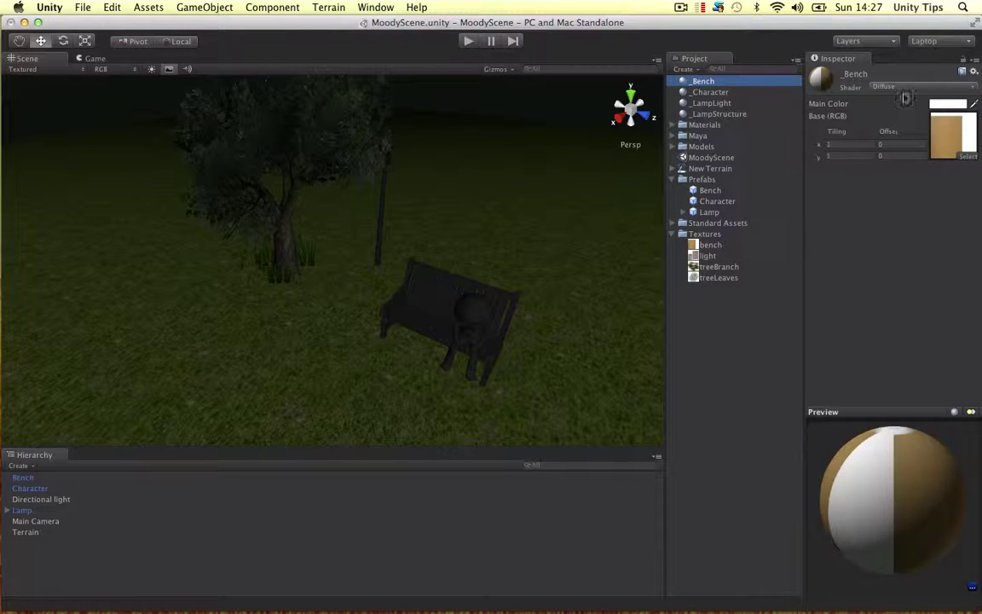
pyautogui.moveTo(729, 86); pyautogui.dragTo(432, 311)
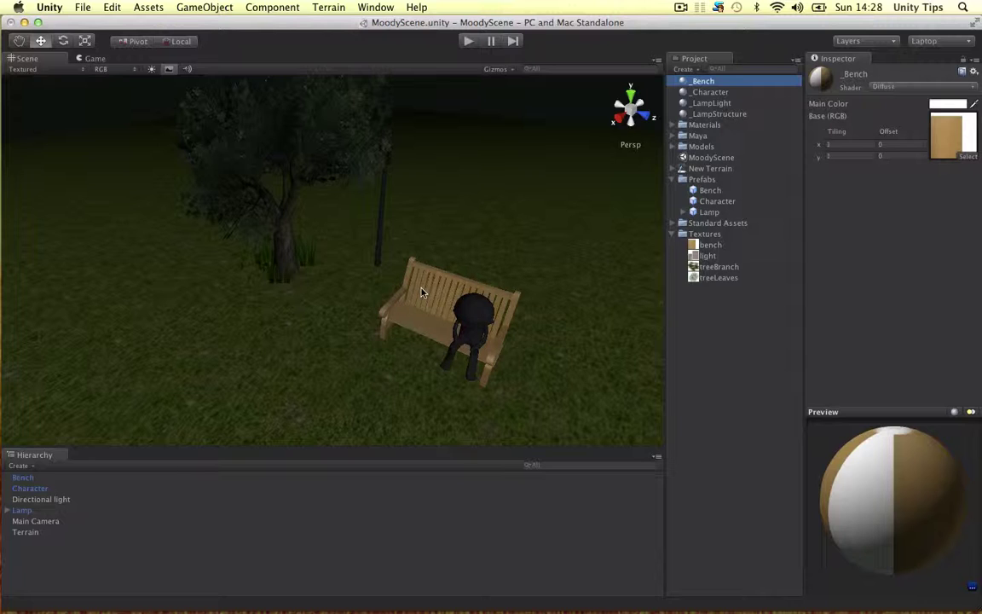
pyautogui.keyDown('alt'); pyautogui.moveTo(422, 292); pyautogui.dragTo(425, 292); pyautogui.keyUp('alt')
pyautogui.scroll(3, 461, 295)
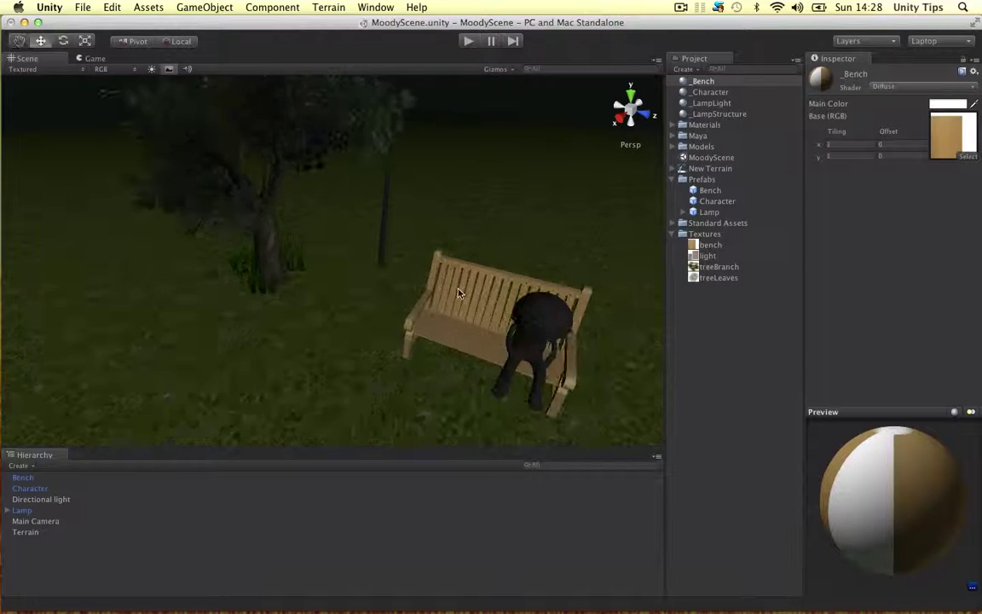
pyautogui.scroll(3, 460, 295)
pyautogui.moveTo(408, 292); pyautogui.dragTo(324, 304, button='middle')
pyautogui.scroll(-3, 408, 320)
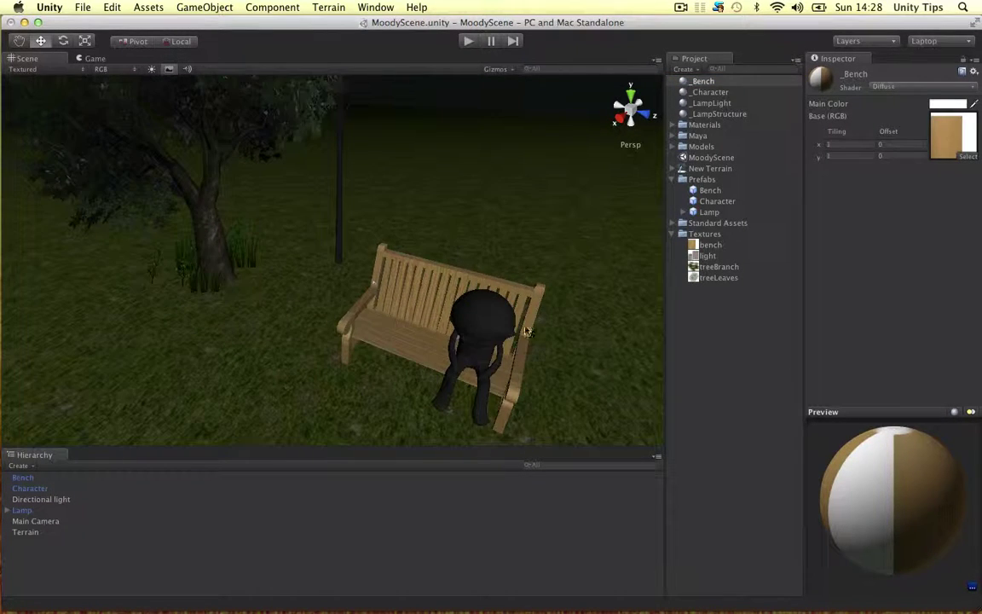
pyautogui.keyDown('alt'); pyautogui.moveTo(460, 357); pyautogui.dragTo(395, 307, button='right'); pyautogui.keyUp('alt')
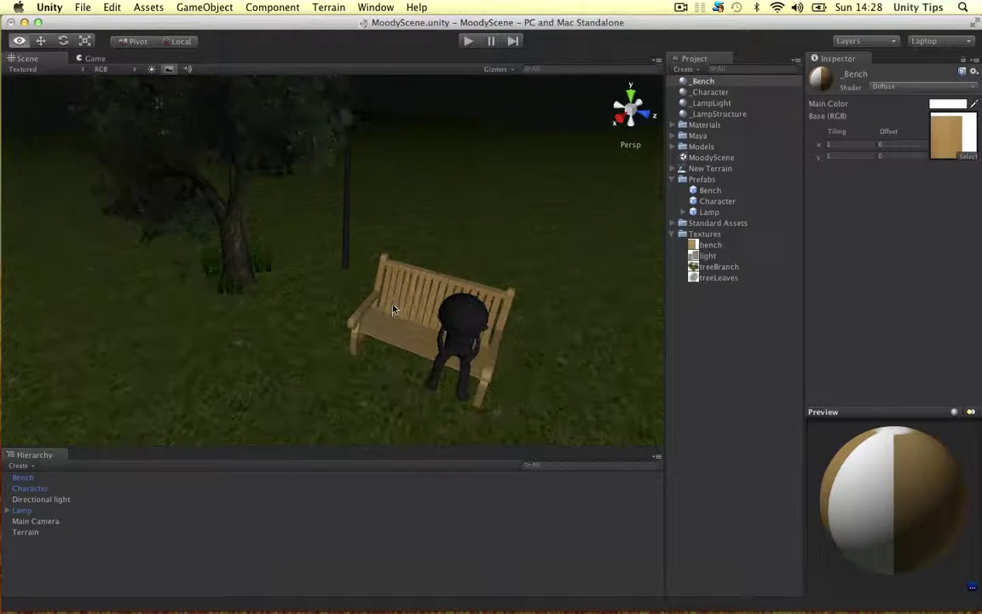
# Step: Apply the _Character material to the seated character and set its main color to black
pyautogui.click(464, 329)
pyautogui.click(722, 94)
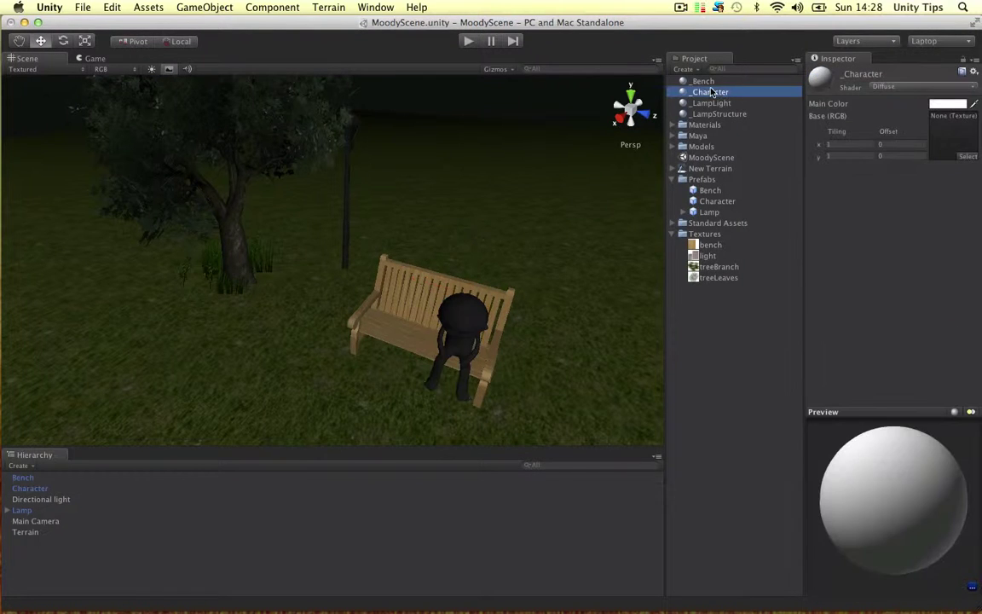
pyautogui.click(948, 103)
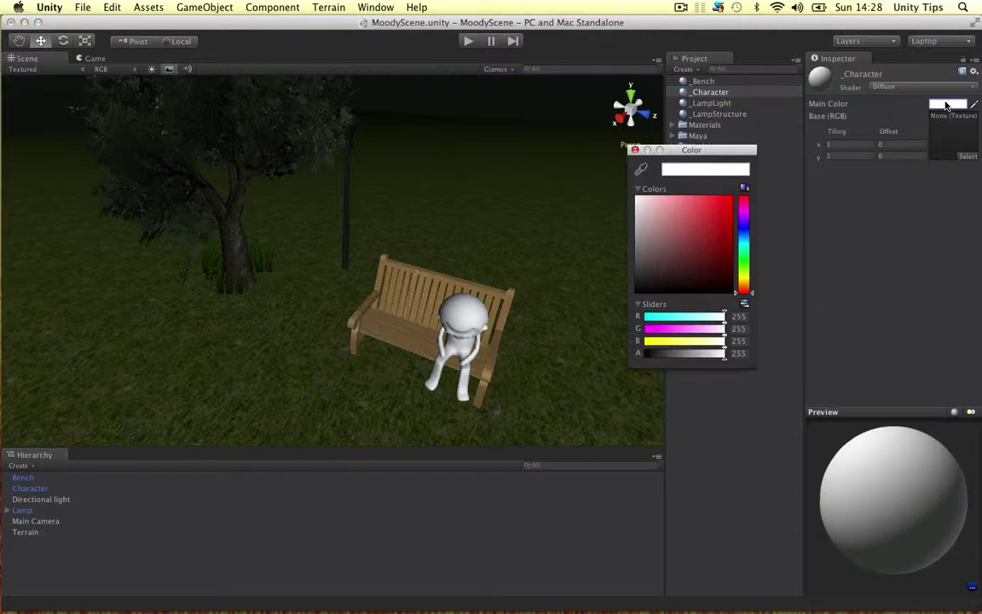
pyautogui.moveTo(642, 213); pyautogui.dragTo(609, 305)
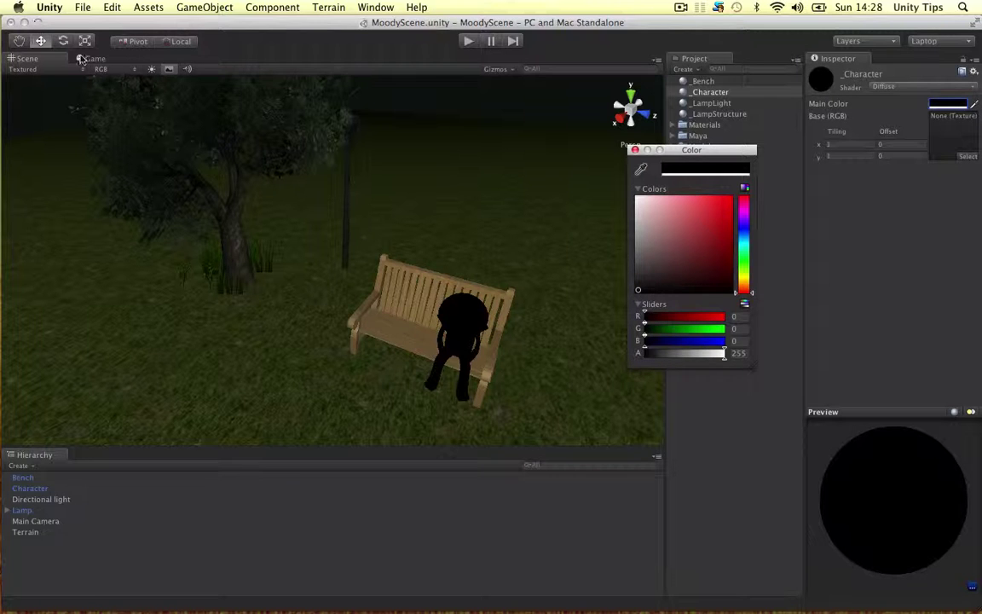
# Step: Turn on scene lighting and set the _Character material's main color to dark grey (RGB 32, 32, 32)
pyautogui.click(154, 72)
pyautogui.click(153, 70)
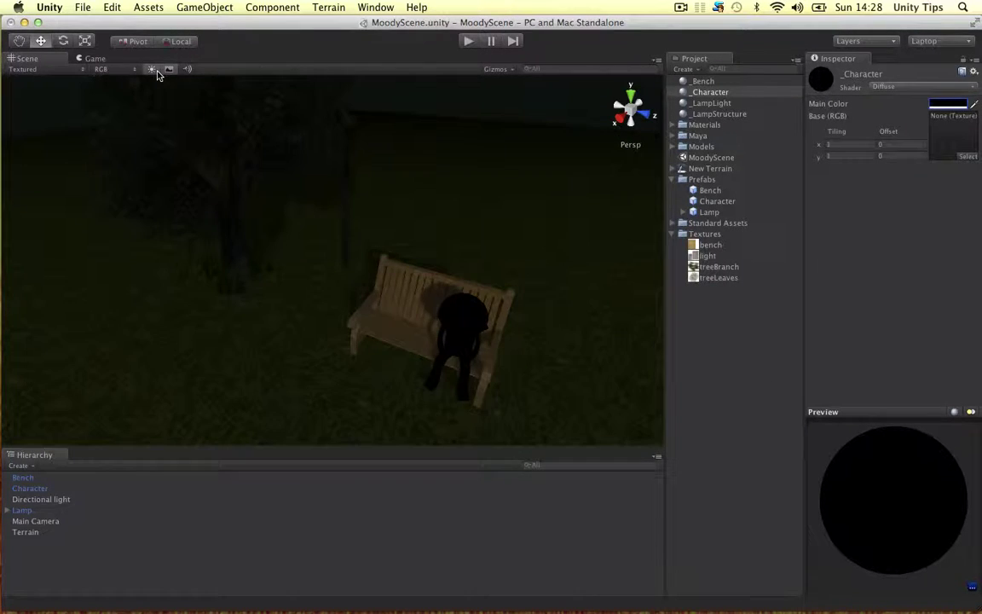
pyautogui.keyDown('alt'); pyautogui.moveTo(412, 158); pyautogui.dragTo(477, 145); pyautogui.keyUp('alt')
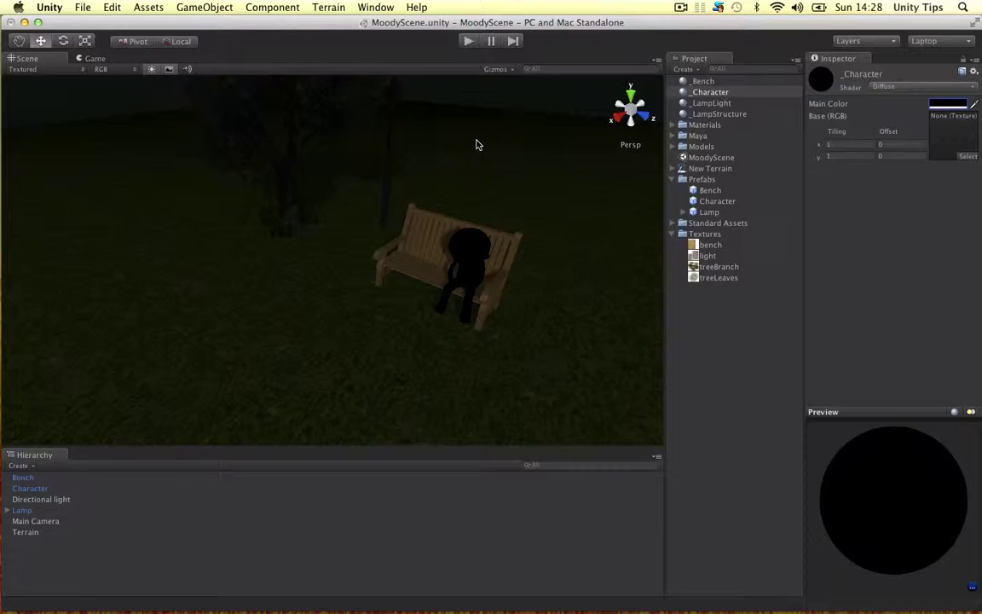
pyautogui.click(948, 103)
pyautogui.moveTo(650, 256); pyautogui.dragTo(617, 281)
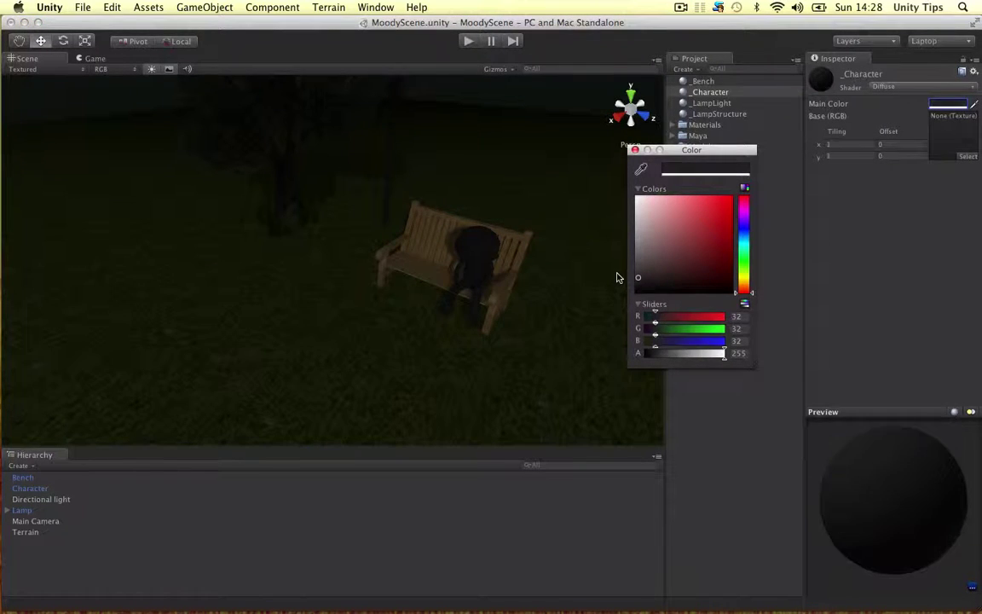
pyautogui.click(635, 150)
# Step: Turn off scene lighting in the Scene view and clear the selection with the lamp in view
pyautogui.keyDown('alt'); pyautogui.moveTo(443, 181); pyautogui.dragTo(526, 250); pyautogui.keyUp('alt')
pyautogui.click(151, 72)
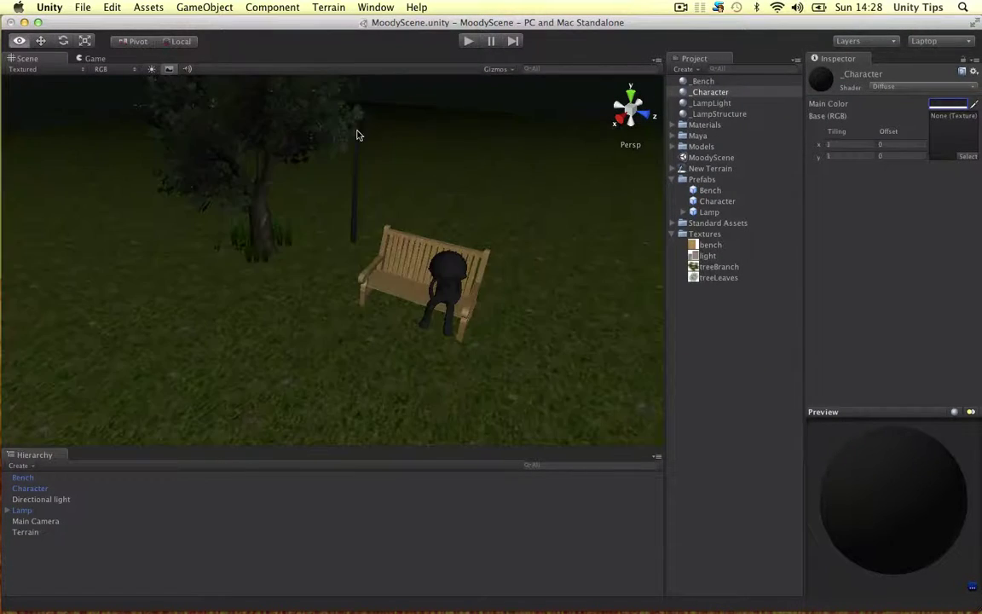
pyautogui.keyDown('alt'); pyautogui.moveTo(358, 131); pyautogui.dragTo(358, 253); pyautogui.keyUp('alt')
pyautogui.click(389, 243)
pyautogui.click(419, 304)
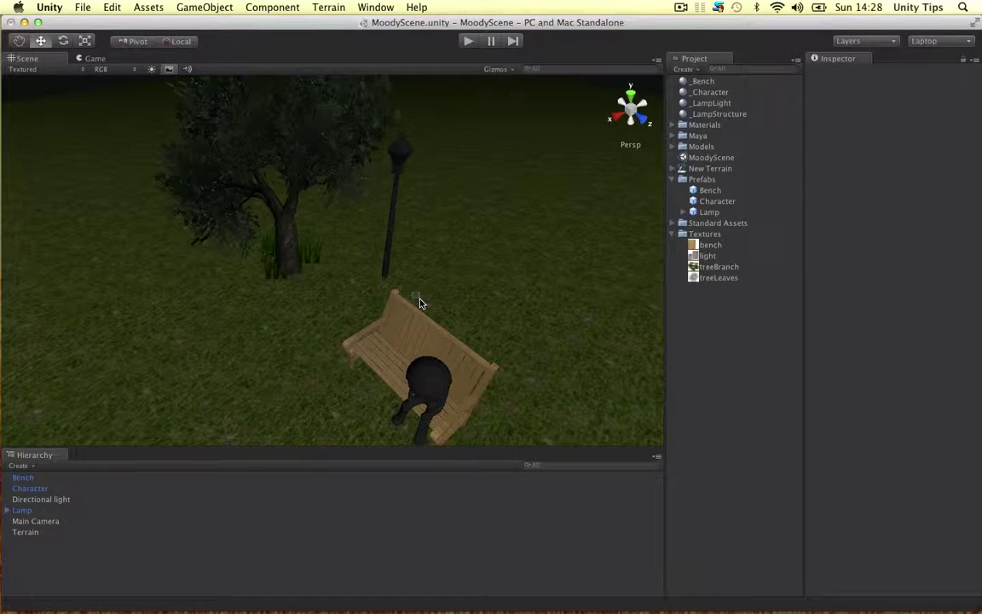
# Step: Undo the last change, set the gizmo to Center and reposition the lamp between the tree and the back of the bench
pyautogui.press('super+z')
pyautogui.press('z')
pyautogui.moveTo(431, 238); pyautogui.dragTo(455, 251)
pyautogui.moveTo(373, 250); pyautogui.dragTo(355, 255)
pyautogui.keyDown('alt'); pyautogui.moveTo(465, 247); pyautogui.dragTo(514, 249); pyautogui.keyUp('alt')
pyautogui.moveTo(429, 239); pyautogui.dragTo(450, 246)
pyautogui.moveTo(389, 249); pyautogui.dragTo(462, 224)
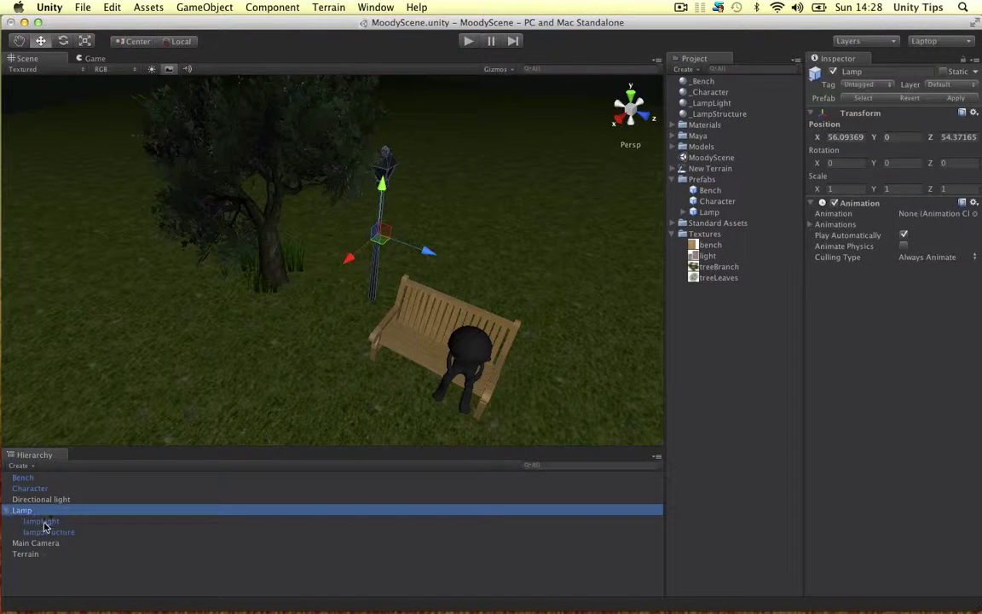
# Step: Assign the light texture to the _LampStructure material and darken its main color to grey
pyautogui.click(8, 510)
pyautogui.click(39, 521)
pyautogui.click(60, 532)
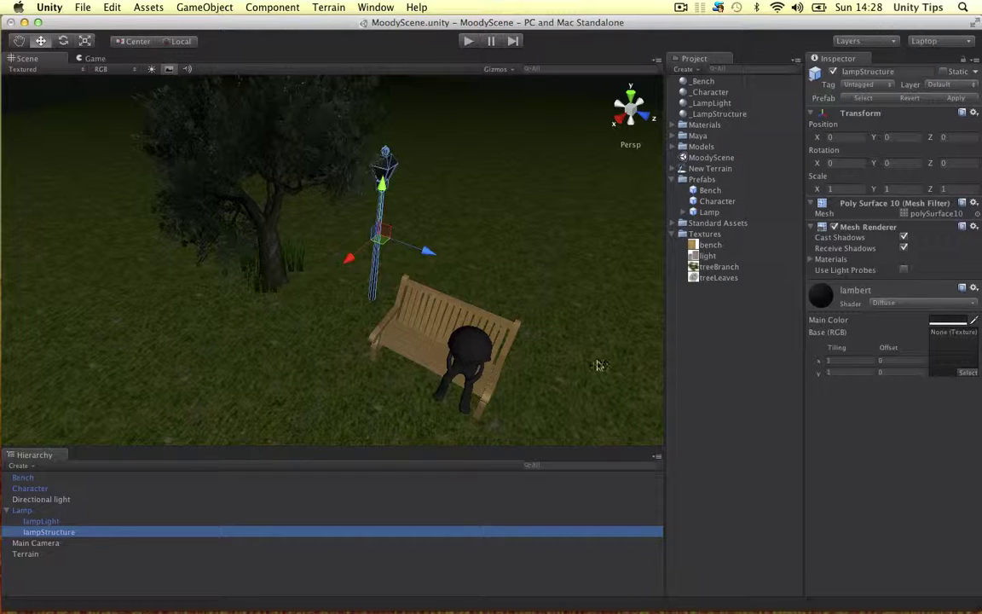
pyautogui.click(730, 114)
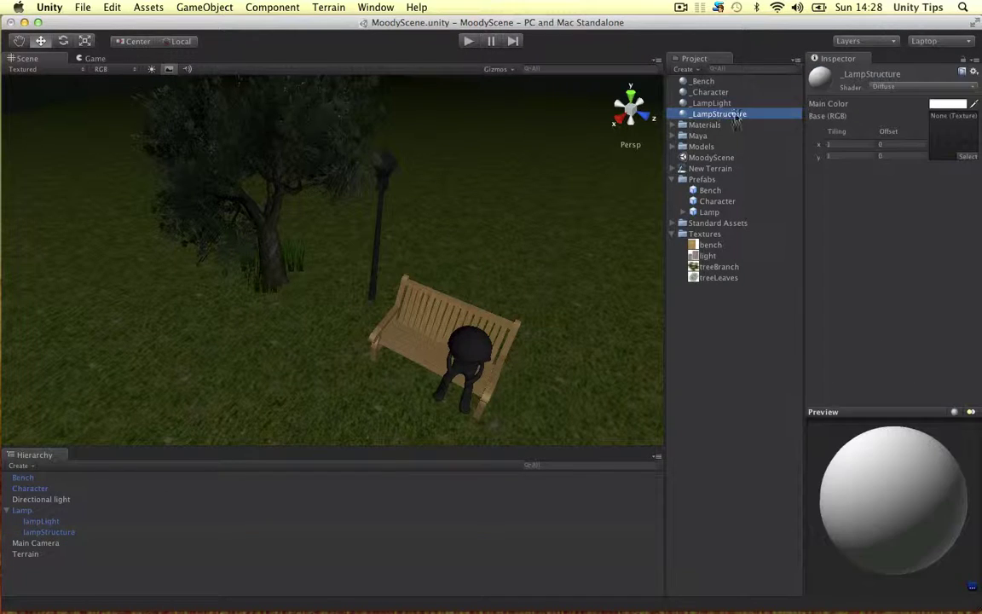
pyautogui.moveTo(714, 253); pyautogui.dragTo(952, 134)
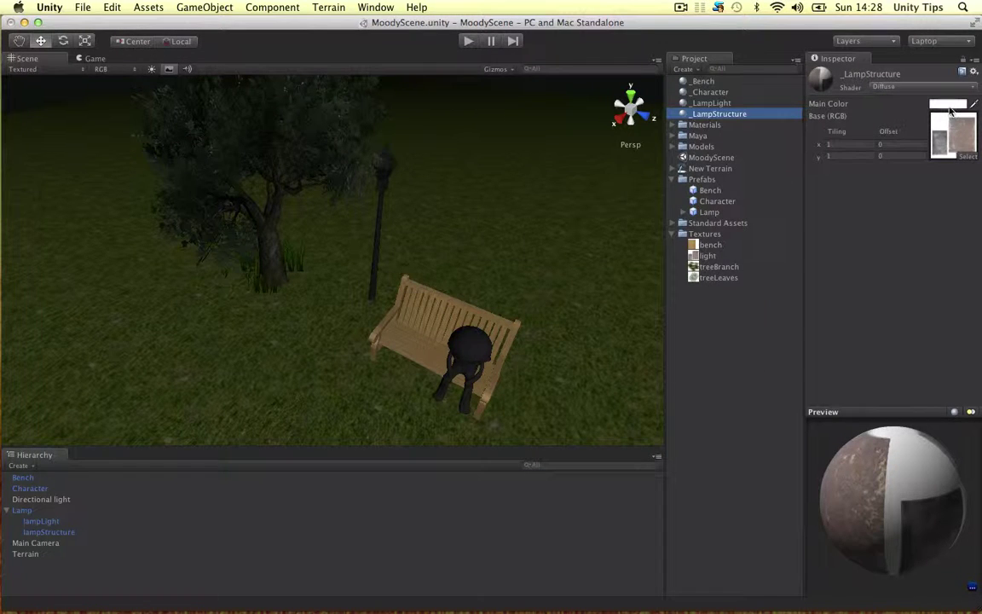
pyautogui.click(948, 103)
pyautogui.moveTo(678, 257); pyautogui.dragTo(622, 231)
pyautogui.click(635, 150)
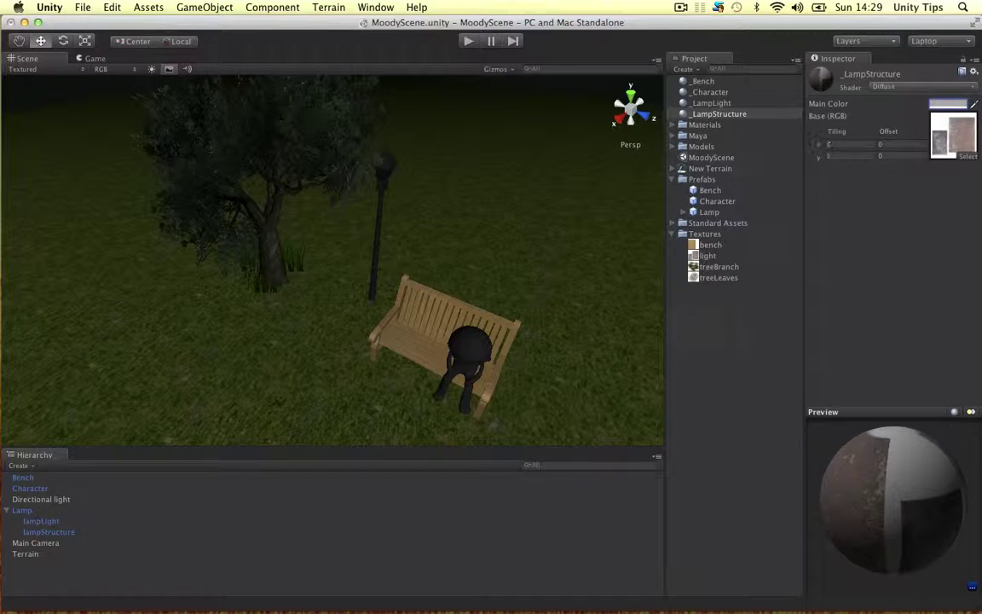
# Step: Apply the _LampStructure material to the lampStructure object and inspect the lamp up close
pyautogui.moveTo(747, 113); pyautogui.dragTo(60, 530)
pyautogui.scroll(10, 387, 261)
pyautogui.moveTo(409, 235); pyautogui.dragTo(395, 324, button='middle')
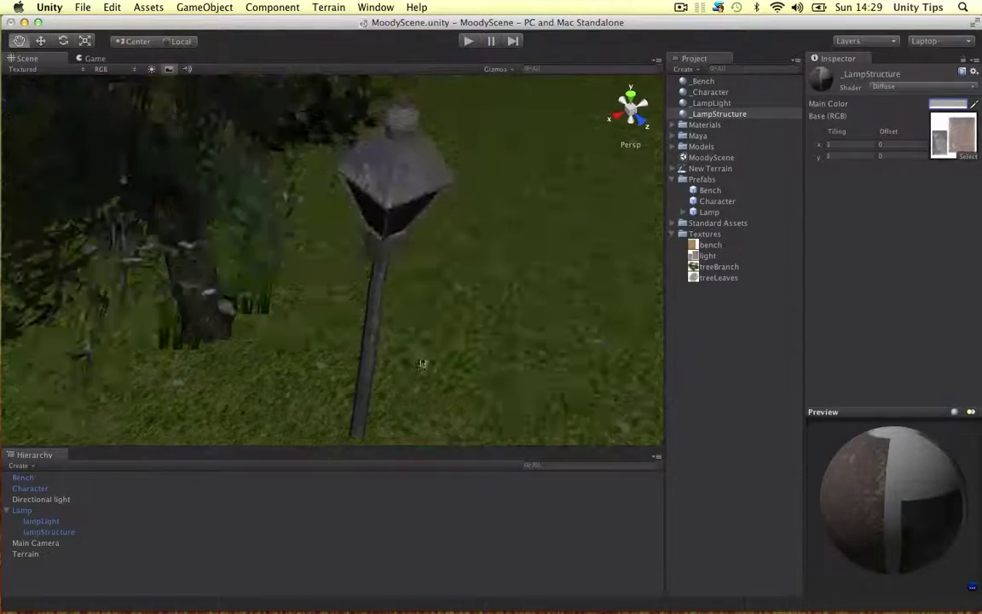
pyautogui.keyDown('alt'); pyautogui.moveTo(383, 189); pyautogui.dragTo(485, 191); pyautogui.keyUp('alt')
pyautogui.scroll(-5, 454, 257)
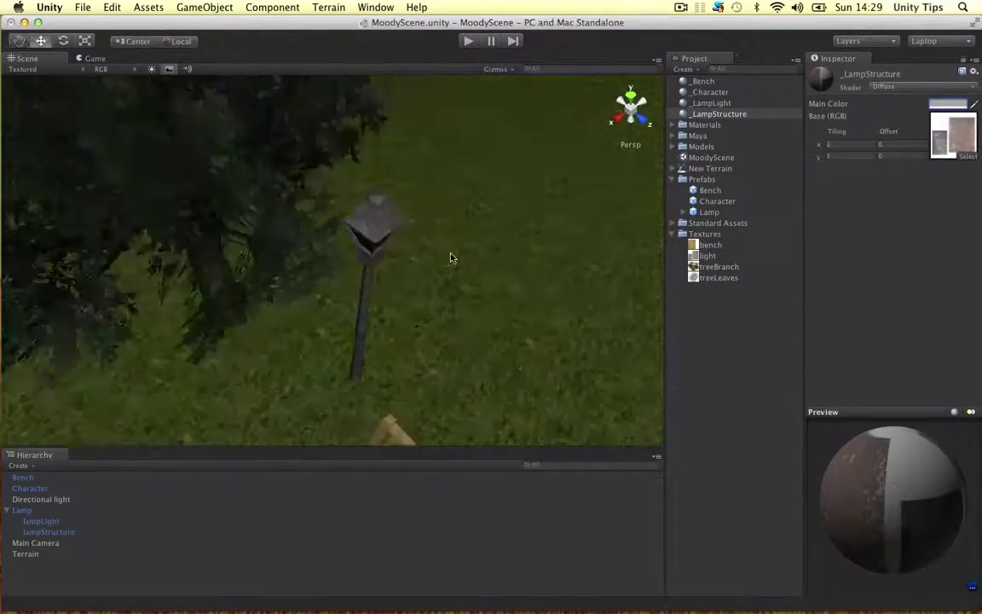
pyautogui.keyDown('alt'); pyautogui.moveTo(413, 293); pyautogui.dragTo(445, 247); pyautogui.keyUp('alt')
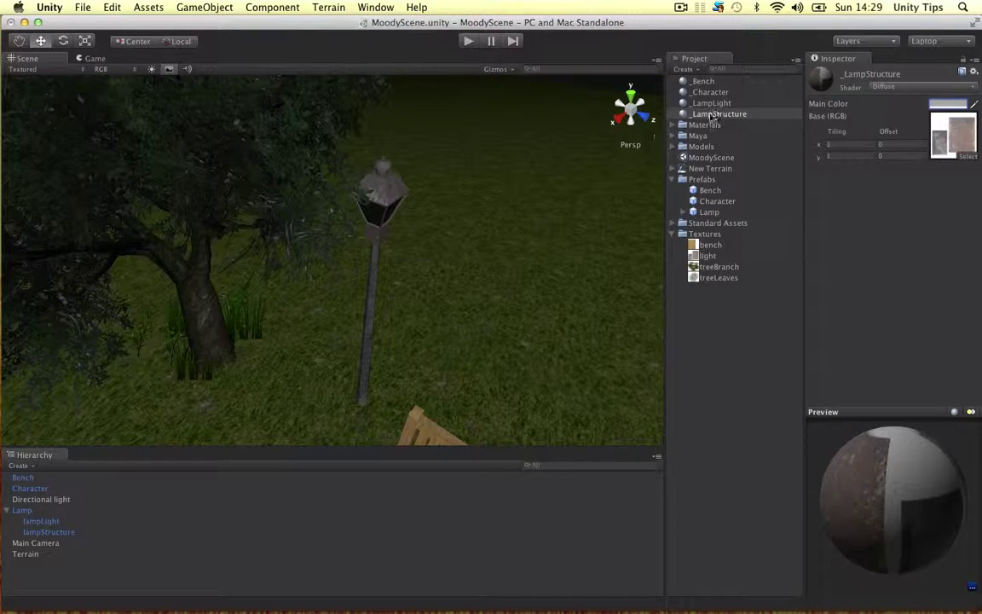
# Step: Change the _LampLight material's shader to Self-Illumin/Diffuse and apply the material to the lamp's glass
pyautogui.click(712, 103)
pyautogui.click(912, 86)
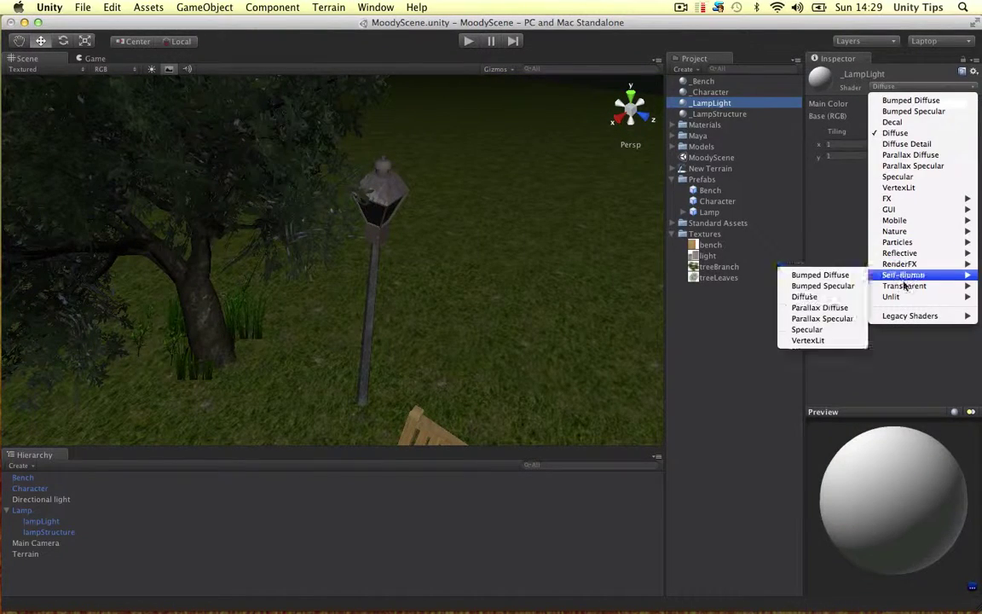
pyautogui.moveTo(904, 275)
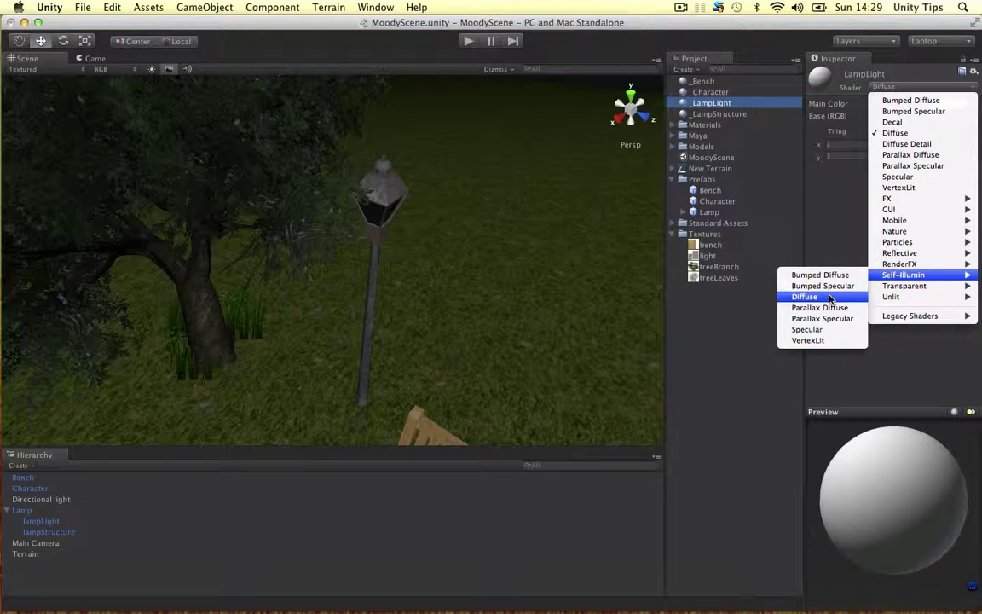
pyautogui.click(830, 297)
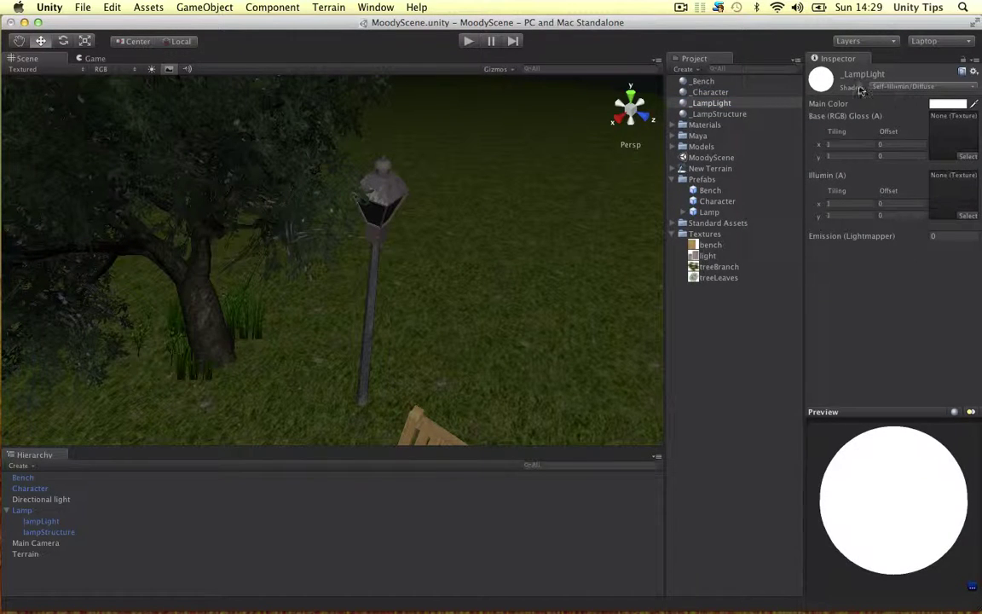
pyautogui.click(904, 88)
pyautogui.moveTo(904, 275)
pyautogui.click(829, 298)
pyautogui.moveTo(711, 103); pyautogui.dragTo(377, 203)
pyautogui.keyDown('alt'); pyautogui.moveTo(505, 242); pyautogui.dragTo(597, 208); pyautogui.keyUp('alt')
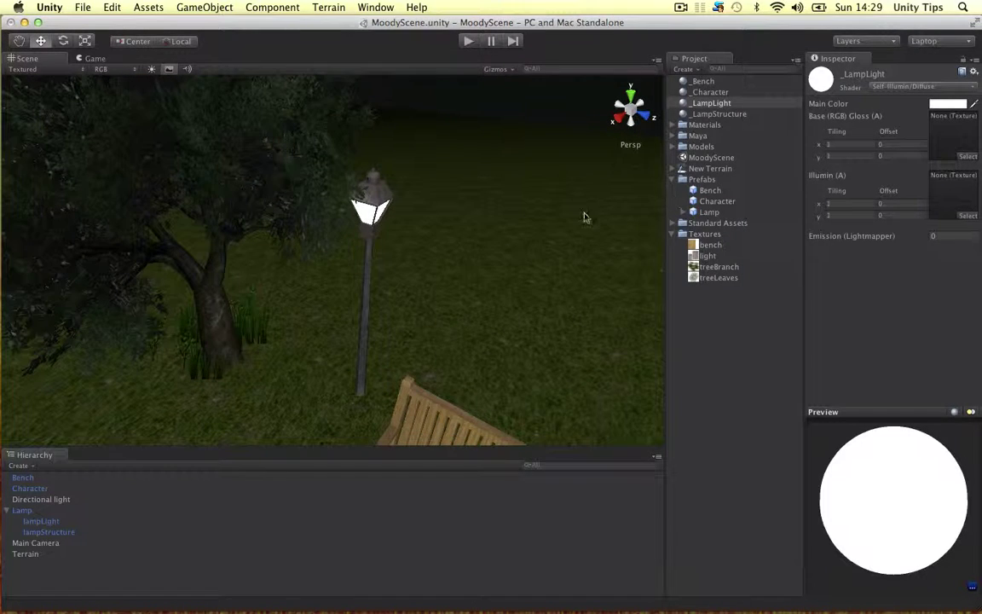
# Step: Add a Light component to the lampLight object and set its intensity to 8
pyautogui.click(47, 521)
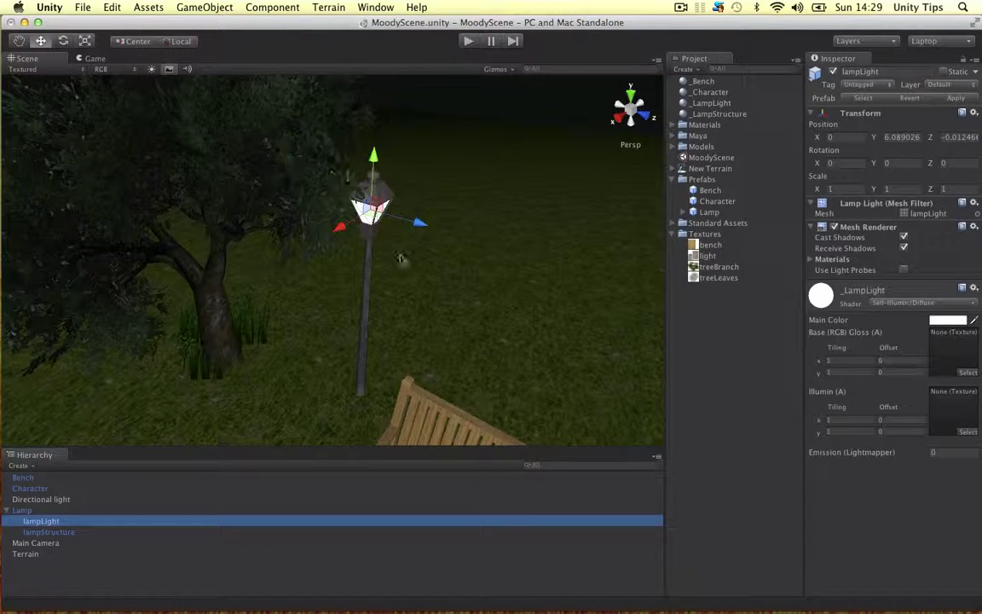
pyautogui.click(275, 7)
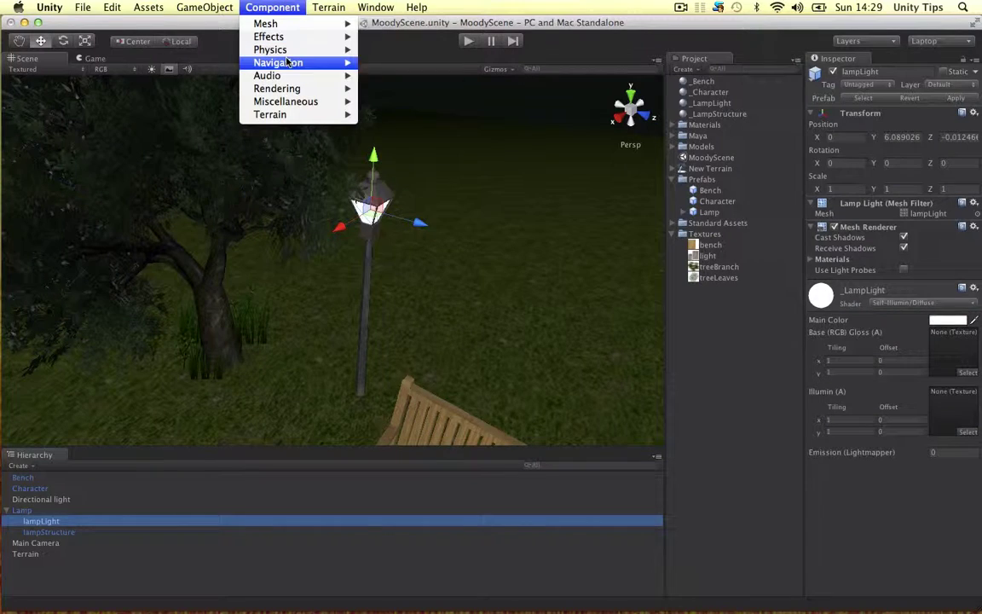
pyautogui.moveTo(282, 88)
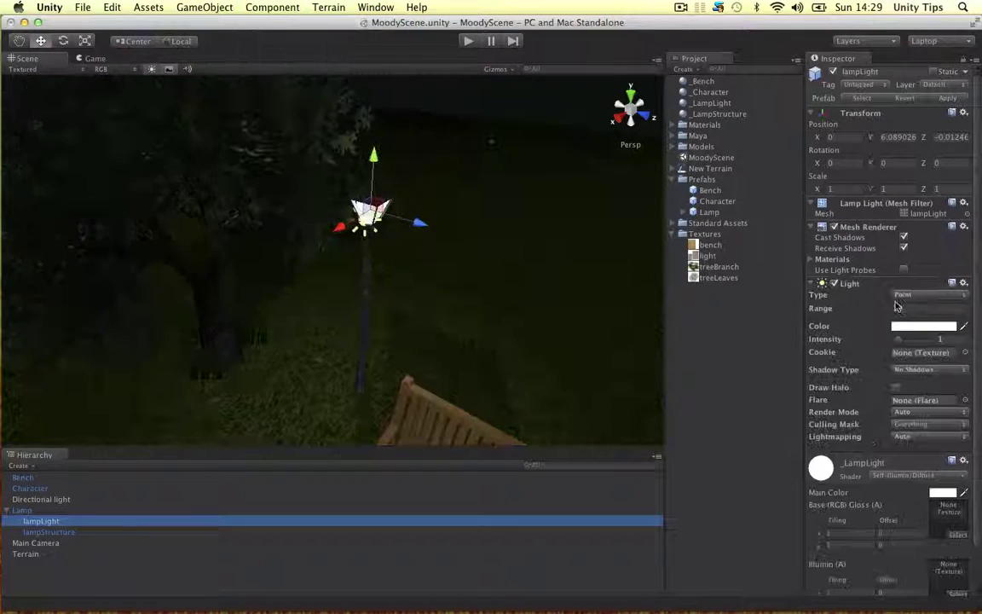
pyautogui.keyDown('alt'); pyautogui.moveTo(403, 318); pyautogui.dragTo(383, 229); pyautogui.keyUp('alt')
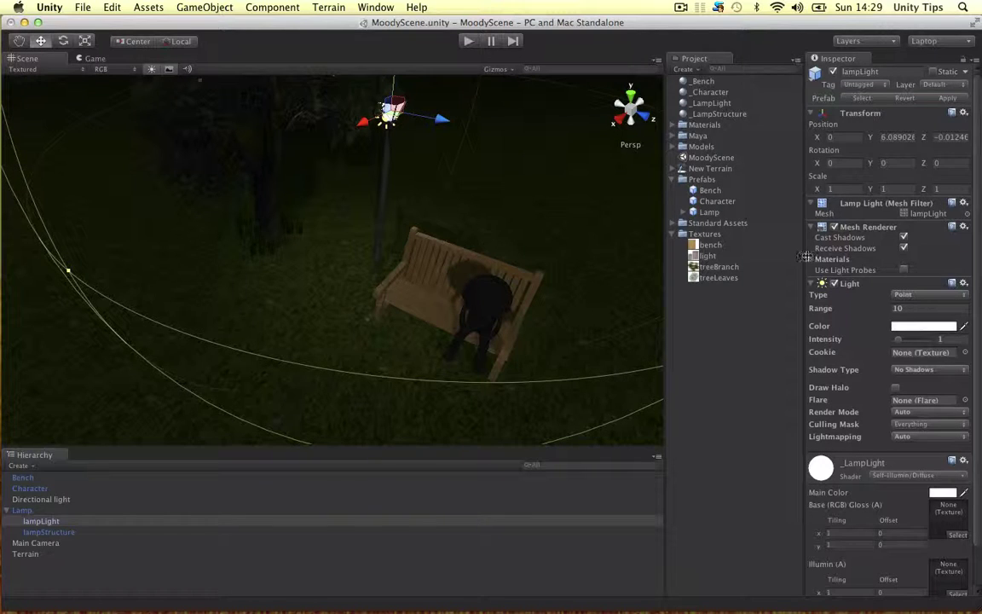
pyautogui.moveTo(901, 342); pyautogui.dragTo(979, 333)
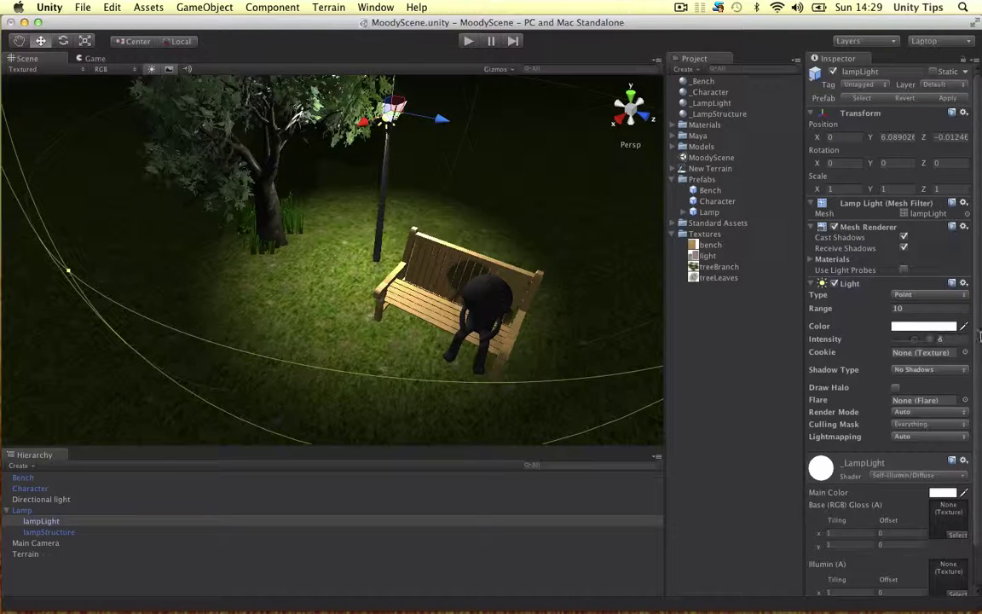
# Step: Set the lamp light's shadow type to Soft Shadows and check the shadows around the bench and tree
pyautogui.click(911, 369)
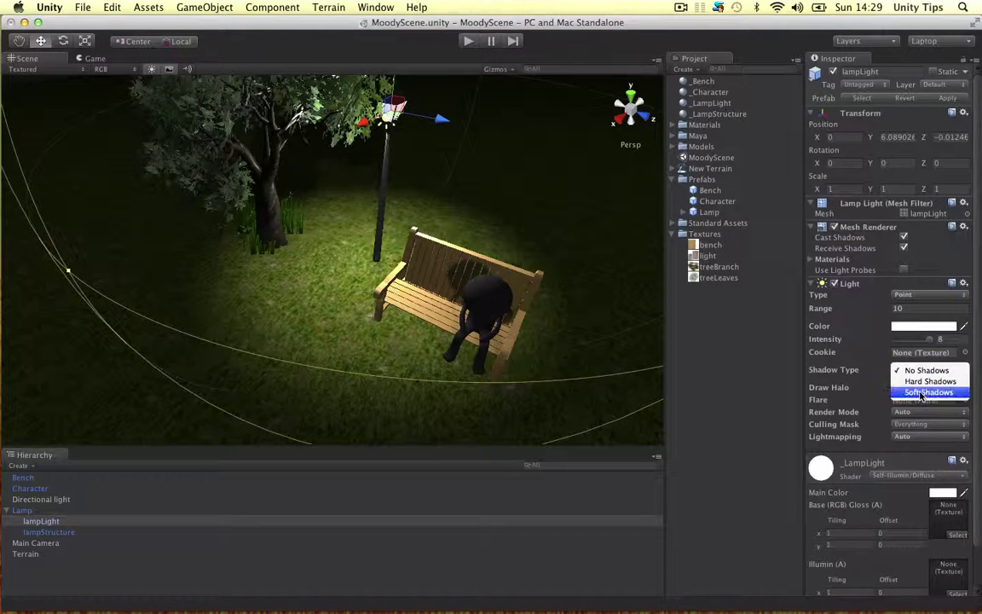
pyautogui.click(923, 390)
pyautogui.keyDown('alt'); pyautogui.moveTo(564, 285); pyautogui.dragTo(548, 212); pyautogui.keyUp('alt')
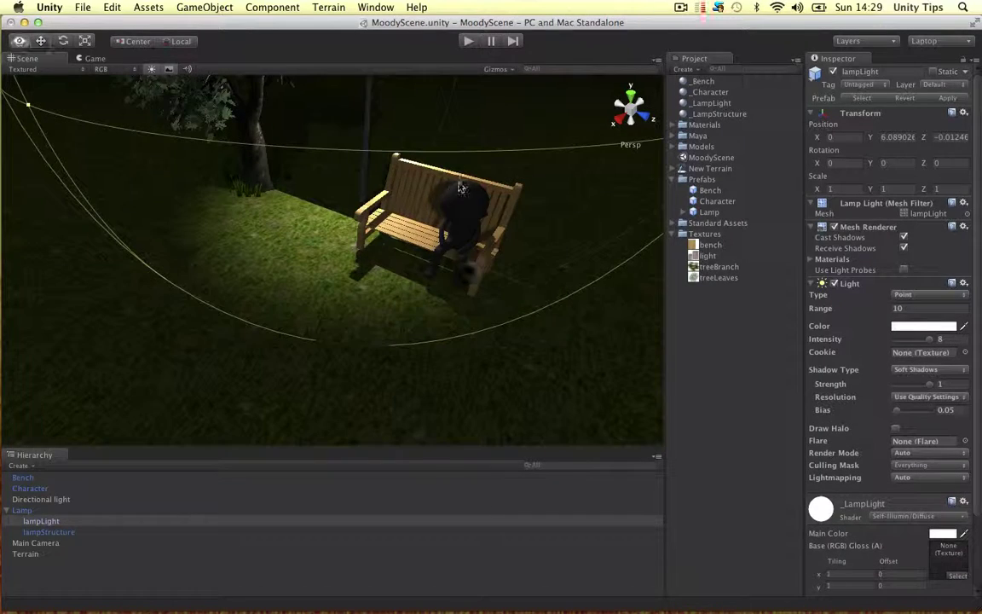
pyautogui.moveTo(464, 175); pyautogui.dragTo(489, 308, button='middle')
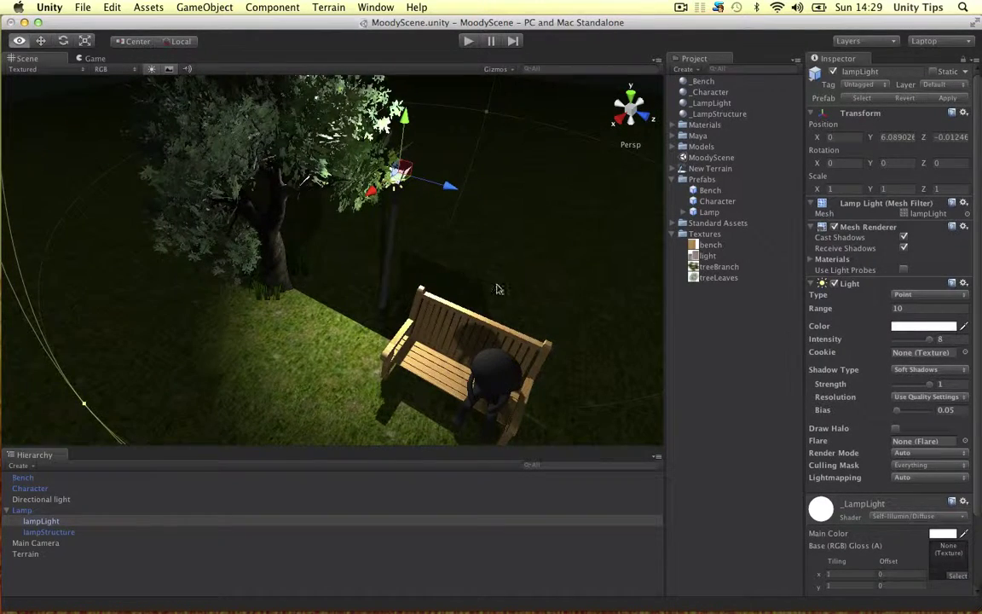
pyautogui.keyDown('alt'); pyautogui.moveTo(465, 264); pyautogui.dragTo(430, 128); pyautogui.keyUp('alt')
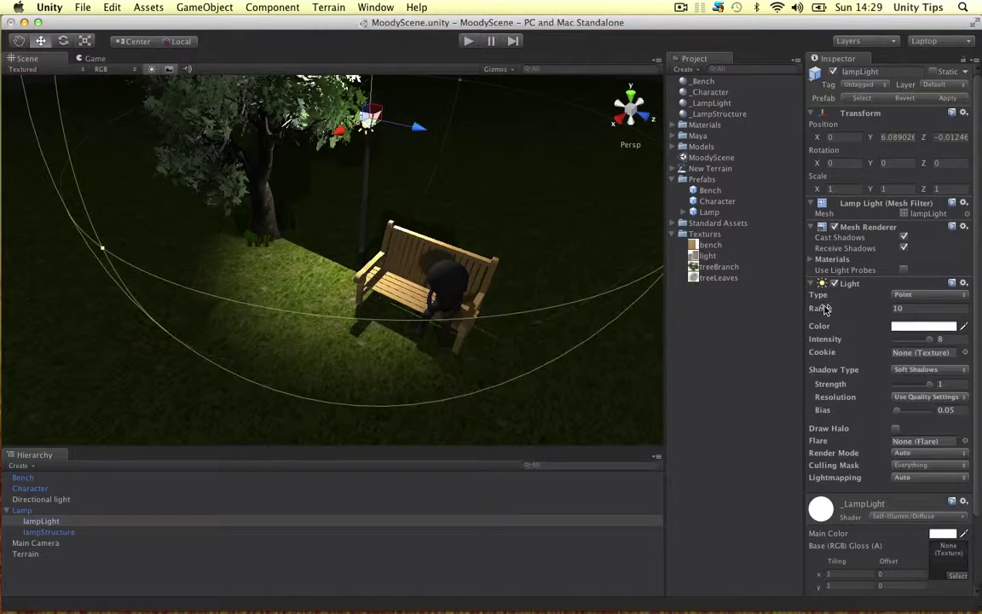
# Step: Set the lamp light's range to 14.7 and view the lit area around the bench
pyautogui.moveTo(824, 309); pyautogui.dragTo(865, 307)
pyautogui.keyDown('alt'); pyautogui.moveTo(478, 273); pyautogui.dragTo(491, 244); pyautogui.keyUp('alt')
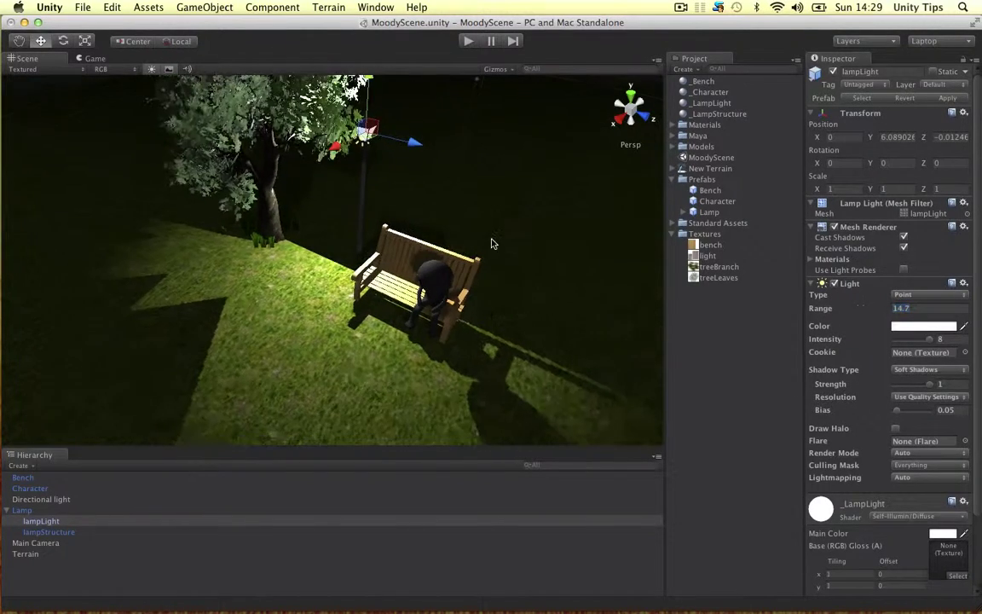
pyautogui.moveTo(492, 244); pyautogui.dragTo(499, 216, button='middle')
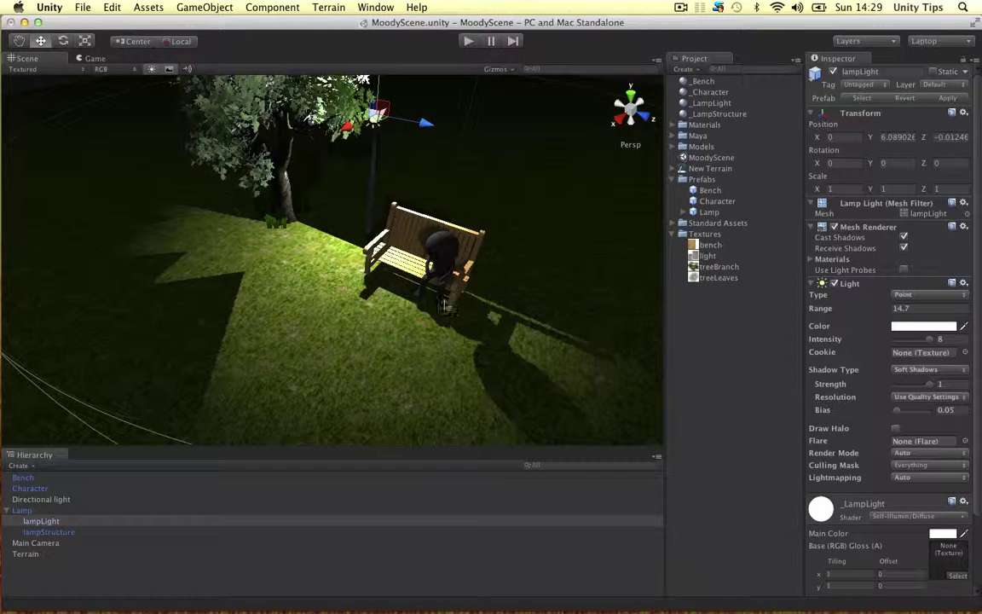
pyautogui.keyDown('alt'); pyautogui.moveTo(453, 280); pyautogui.dragTo(361, 188); pyautogui.keyUp('alt')
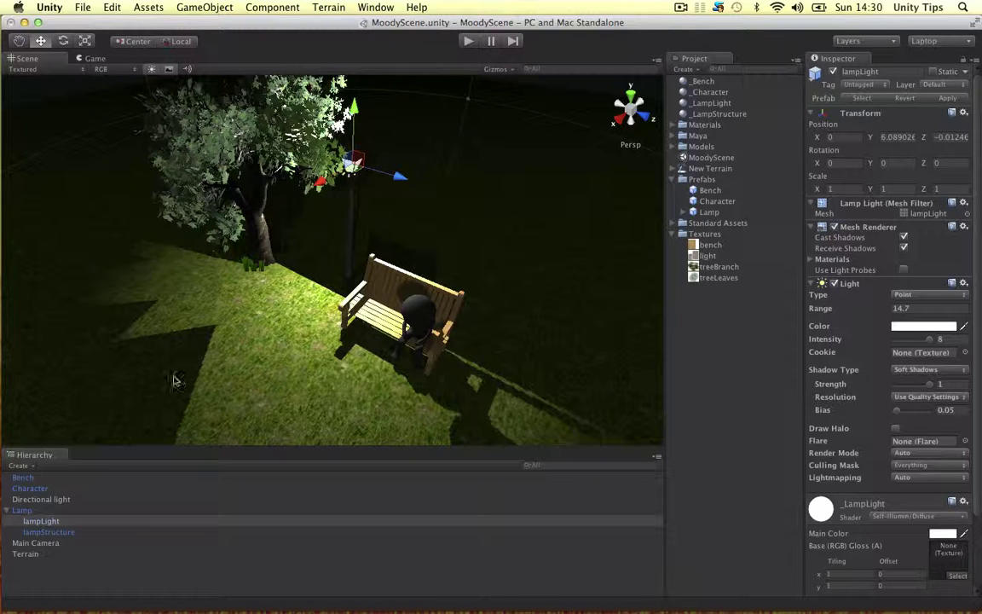
# Step: Disable Cast Shadows on both the lampLight and lampStructure meshes and check the light falling around the lamp
pyautogui.click(39, 523)
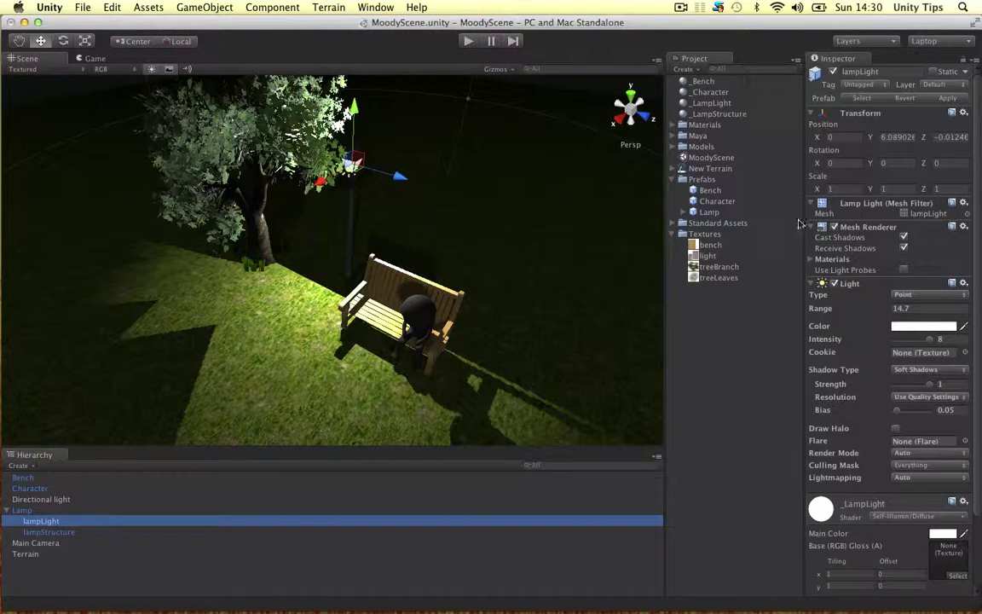
pyautogui.click(905, 239)
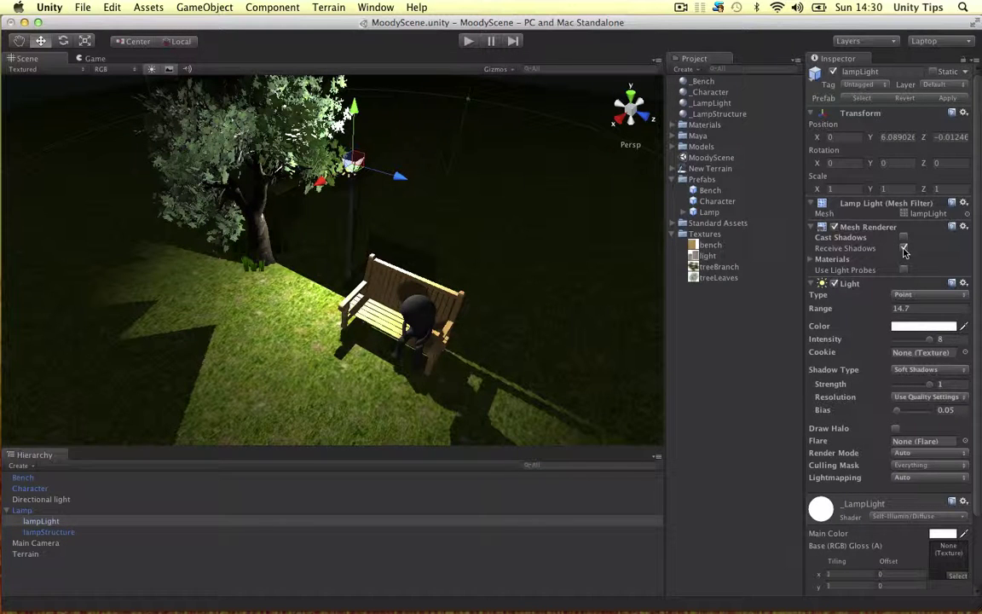
pyautogui.click(63, 533)
pyautogui.click(904, 238)
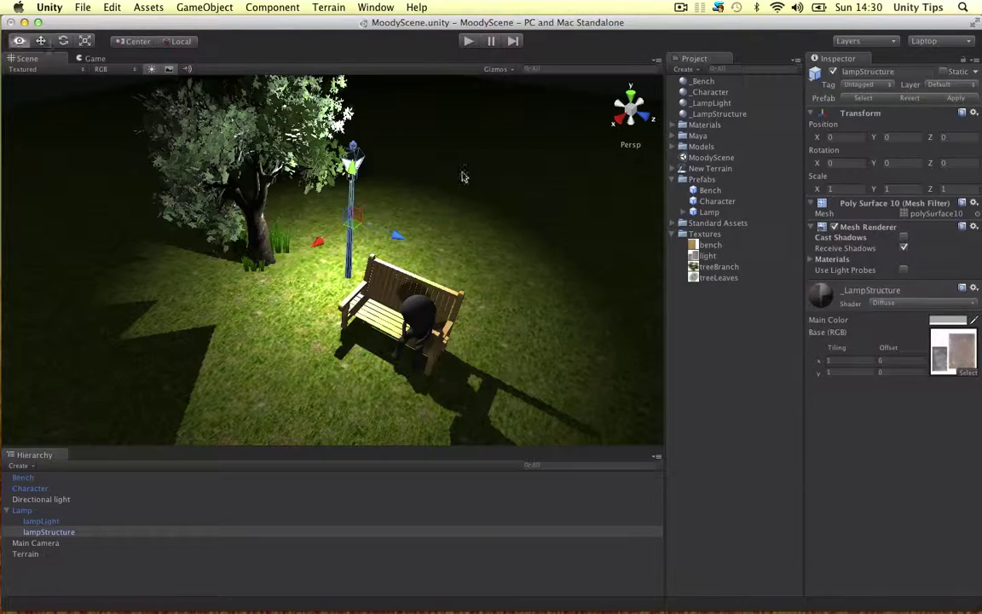
pyautogui.moveTo(463, 173)
pyautogui.keyDown('alt'); pyautogui.mouseDown()
pyautogui.moveTo(482, 183)
pyautogui.moveTo(556, 176)
pyautogui.moveTo(452, 190)
pyautogui.mouseUp(); pyautogui.keyUp('alt')
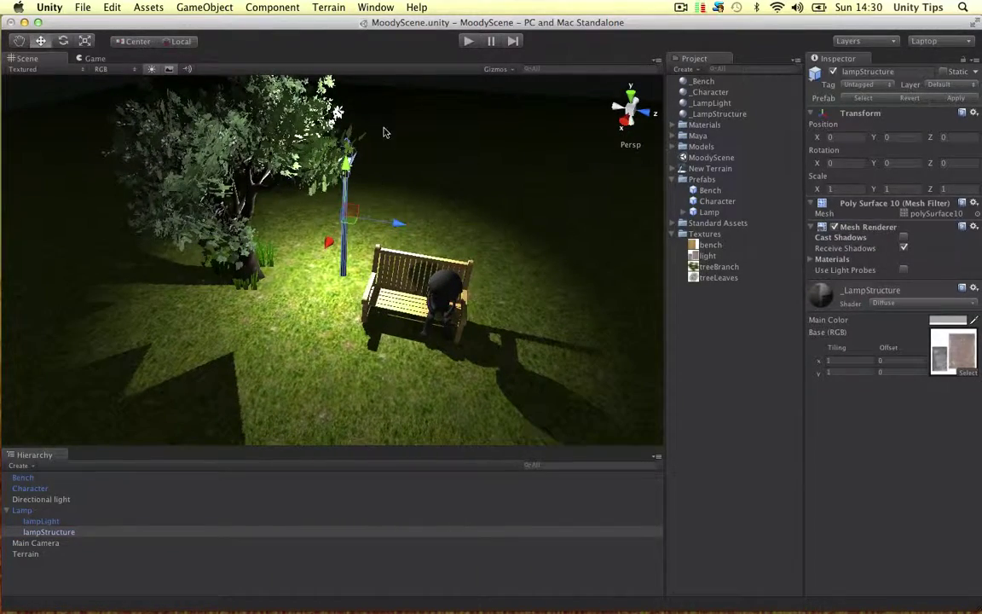
pyautogui.keyDown('alt'); pyautogui.moveTo(406, 222); pyautogui.dragTo(469, 341); pyautogui.keyUp('alt')
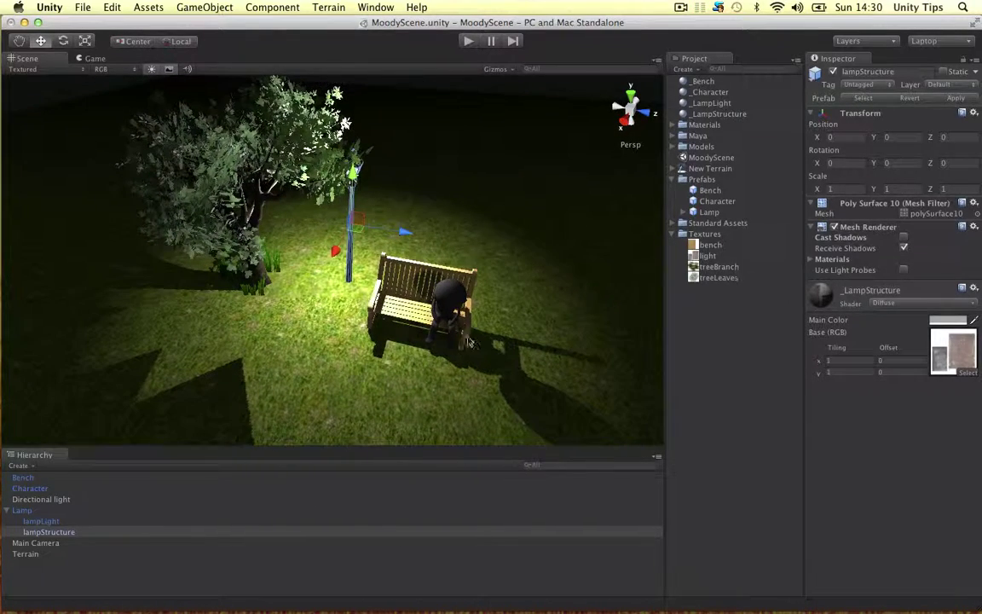
# Step: Set the lampLight object's light range to 13.3 and check the scene
pyautogui.click(51, 521)
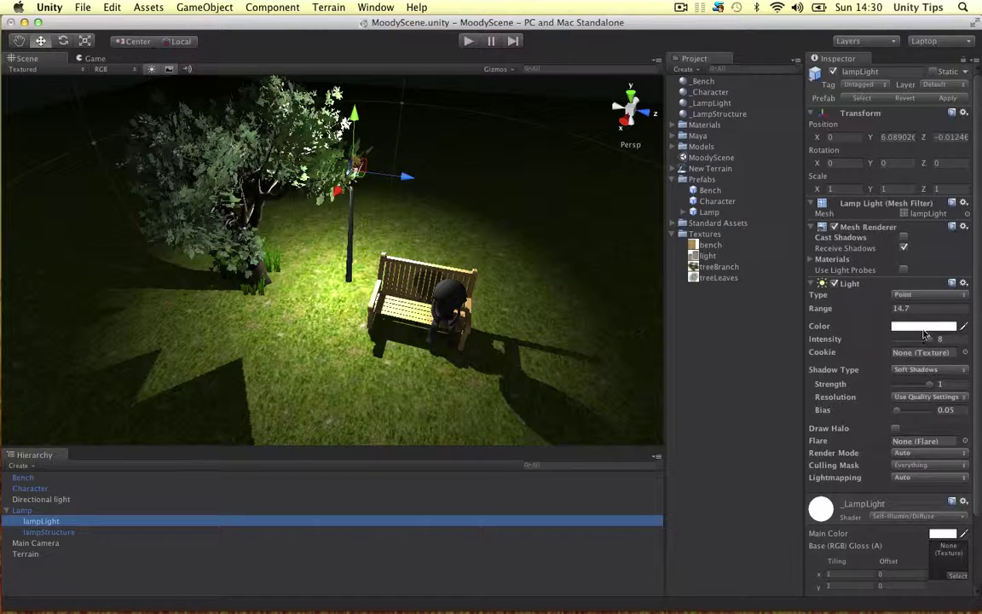
pyautogui.moveTo(827, 307); pyautogui.dragTo(812, 315)
pyautogui.keyDown('alt'); pyautogui.moveTo(235, 292); pyautogui.dragTo(254, 265); pyautogui.keyUp('alt')
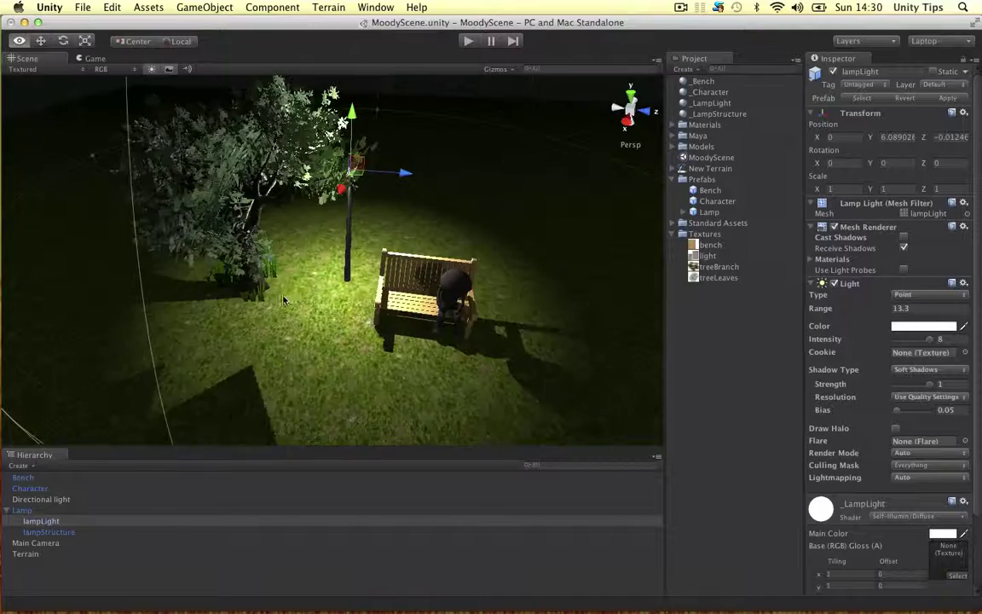
# Step: Nudge the whole lamp slightly along the Z axis and save the scene
pyautogui.click(16, 510)
pyautogui.moveTo(401, 227)
pyautogui.mouseDown()
pyautogui.moveTo(377, 228)
pyautogui.moveTo(416, 230)
pyautogui.moveTo(409, 228)
pyautogui.mouseUp()
pyautogui.click(508, 220)
pyautogui.keyDown('alt'); pyautogui.moveTo(508, 221); pyautogui.dragTo(334, 125); pyautogui.keyUp('alt')
pyautogui.press('super+s')
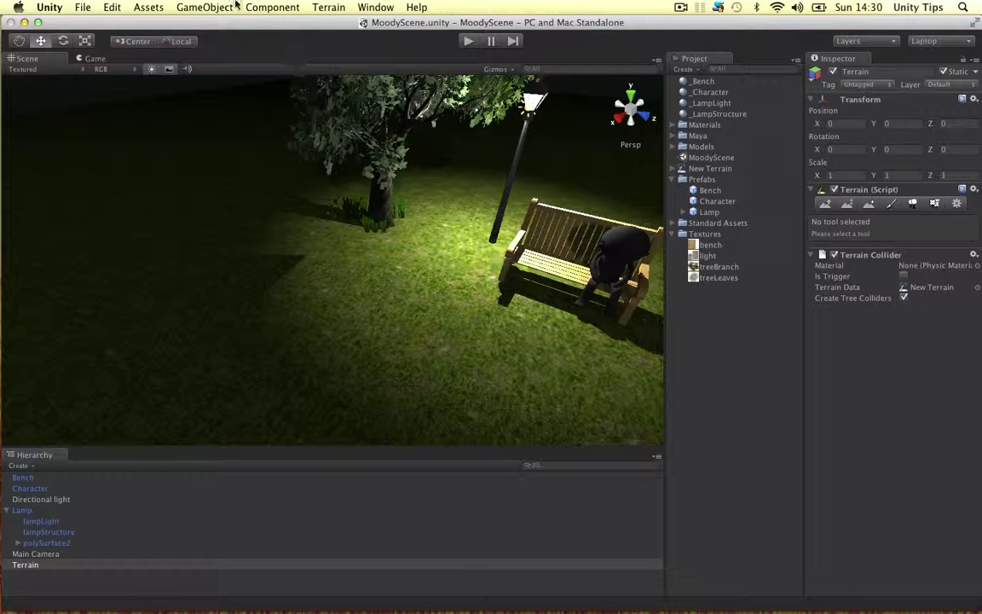
# Step: Create a Plane object in the scene
pyautogui.click(183, 7)
pyautogui.moveTo(211, 37)
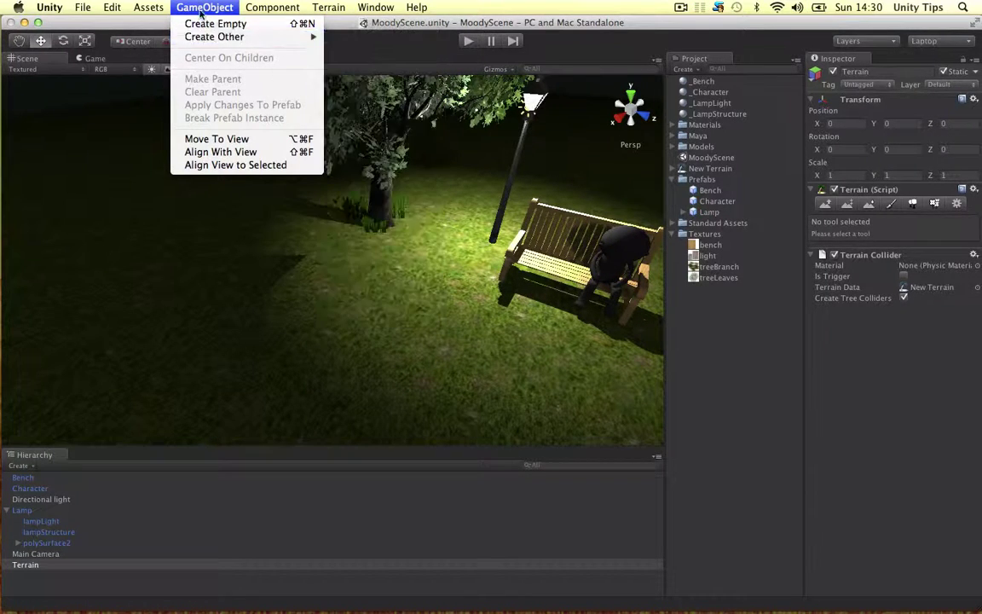
pyautogui.moveTo(268, 39)
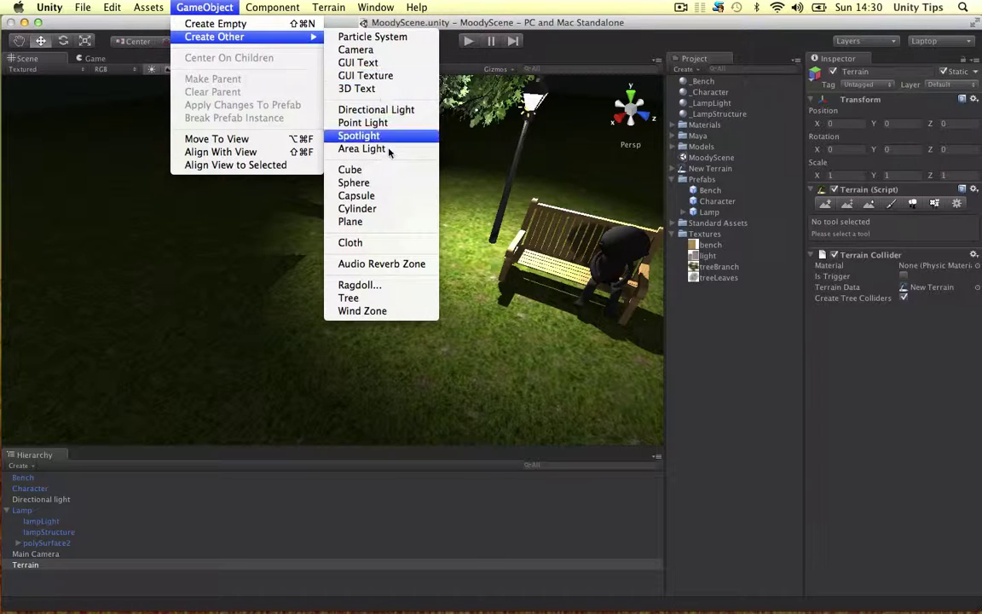
pyautogui.click(375, 222)
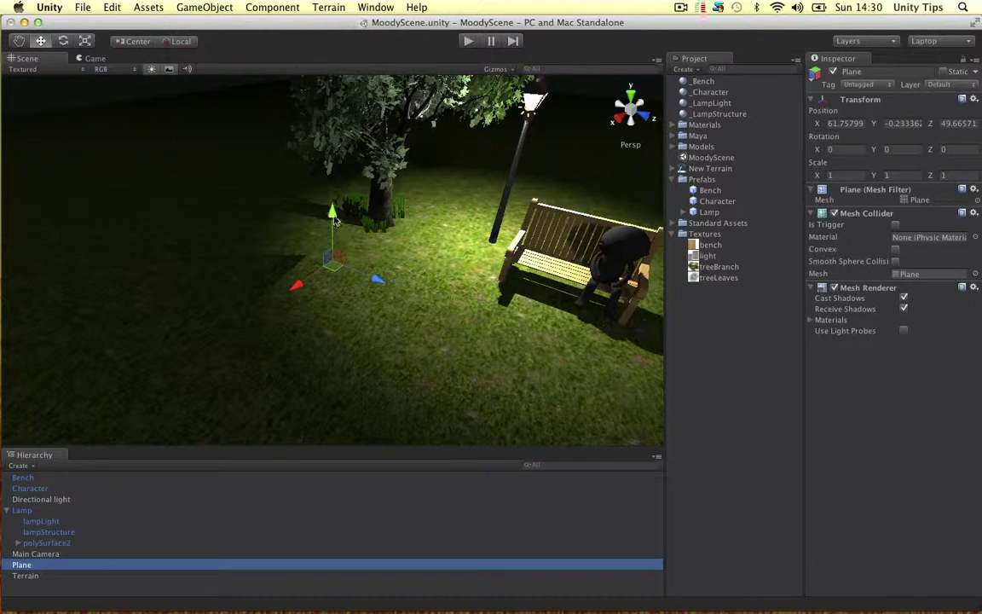
# Step: Raise the plane just above the grass to about Y 0.353 and create a new material named _TreeLeavesGreen
pyautogui.moveTo(335, 222); pyautogui.dragTo(334, 213)
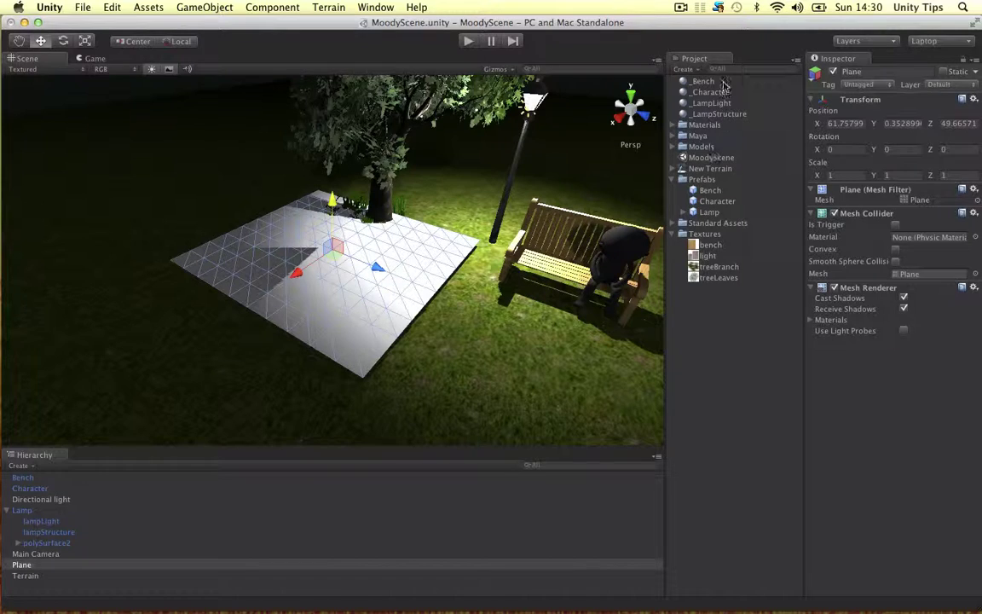
pyautogui.rightClick(704, 337)
pyautogui.moveTo(819, 346)
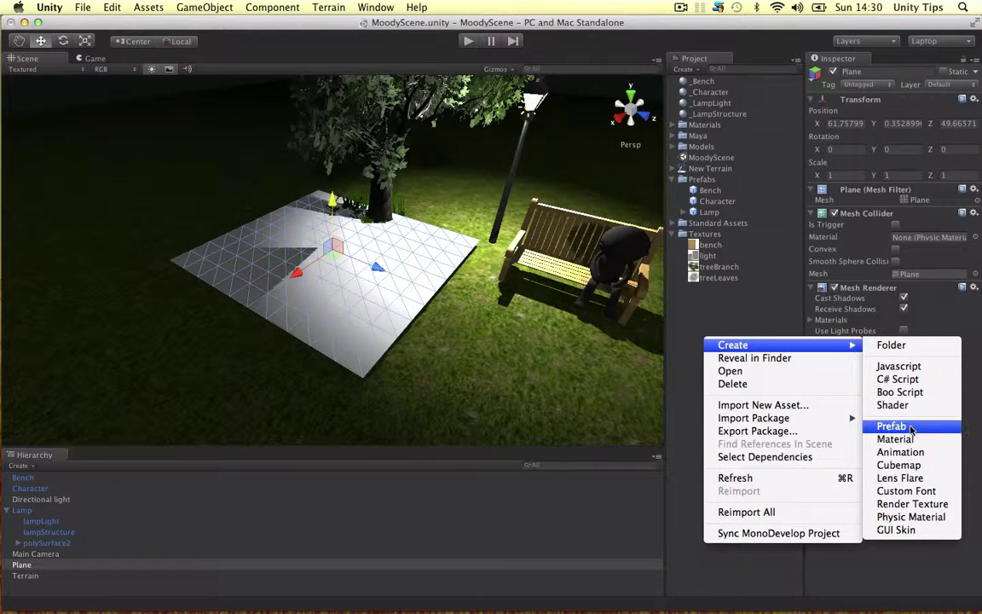
pyautogui.click(897, 438)
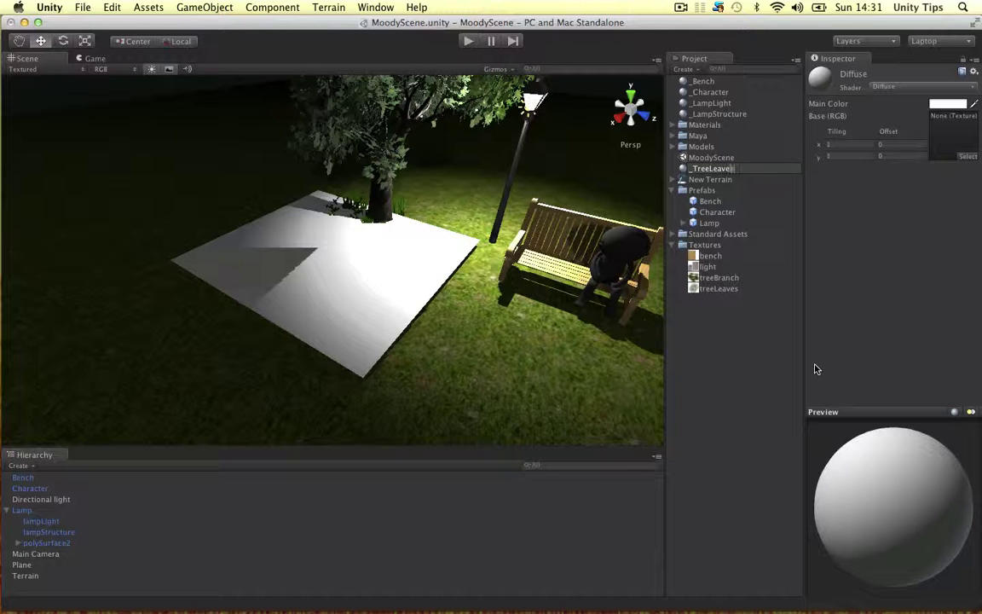
pyautogui.press('Return')
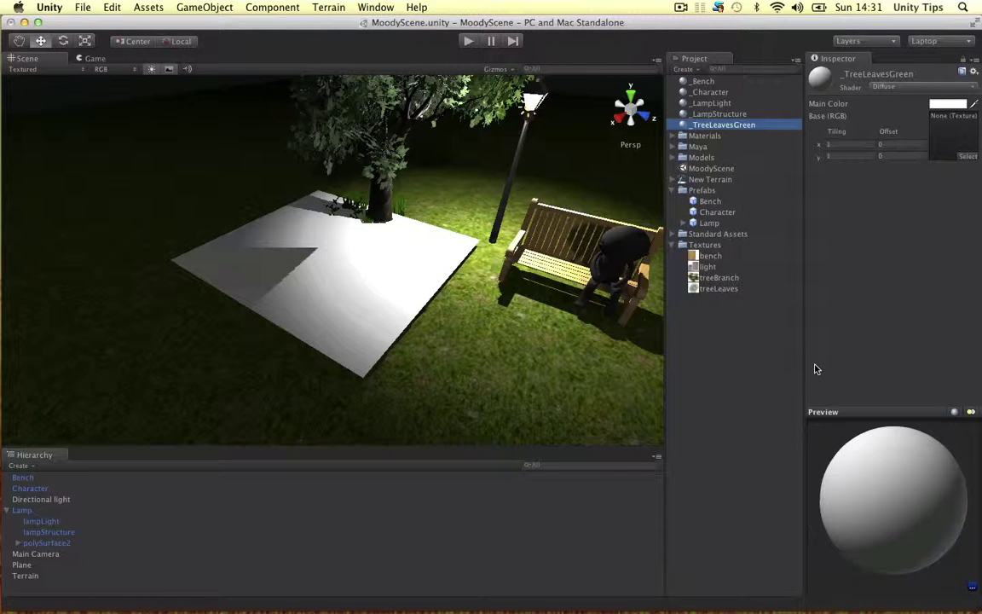
# Step: Create another material in the project and name it _TreeLeavesBrown
pyautogui.click(706, 368)
pyautogui.rightClick(707, 368)
pyautogui.moveTo(810, 374)
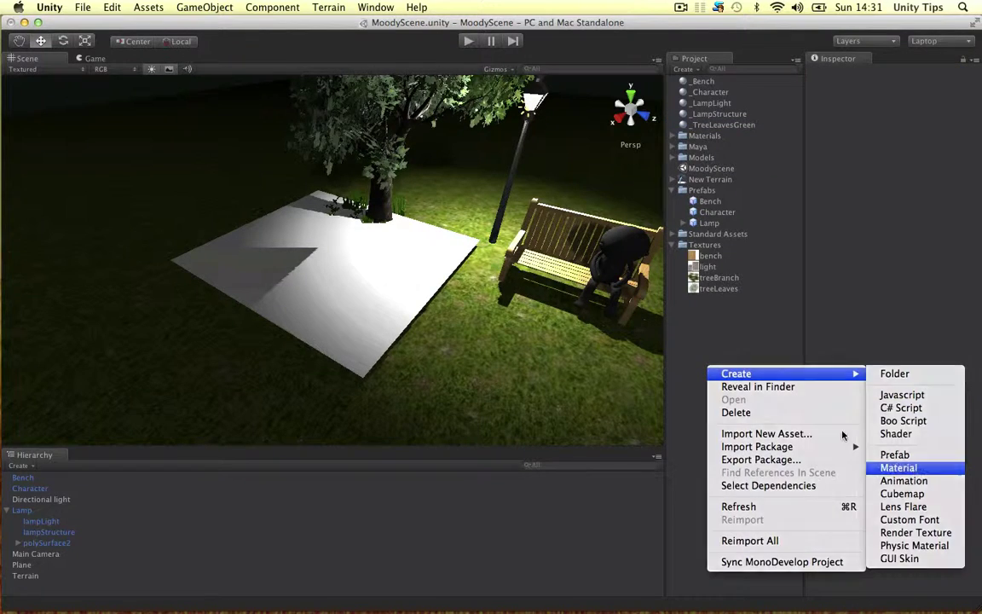
pyautogui.click(904, 468)
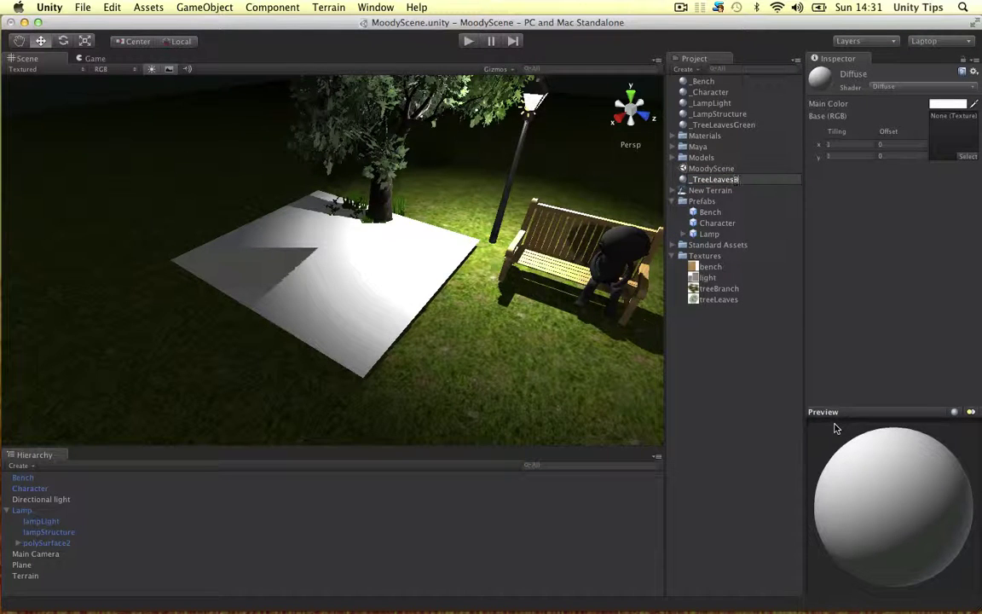
pyautogui.write('_TreeLeavesBrown')
pyautogui.press('Return')
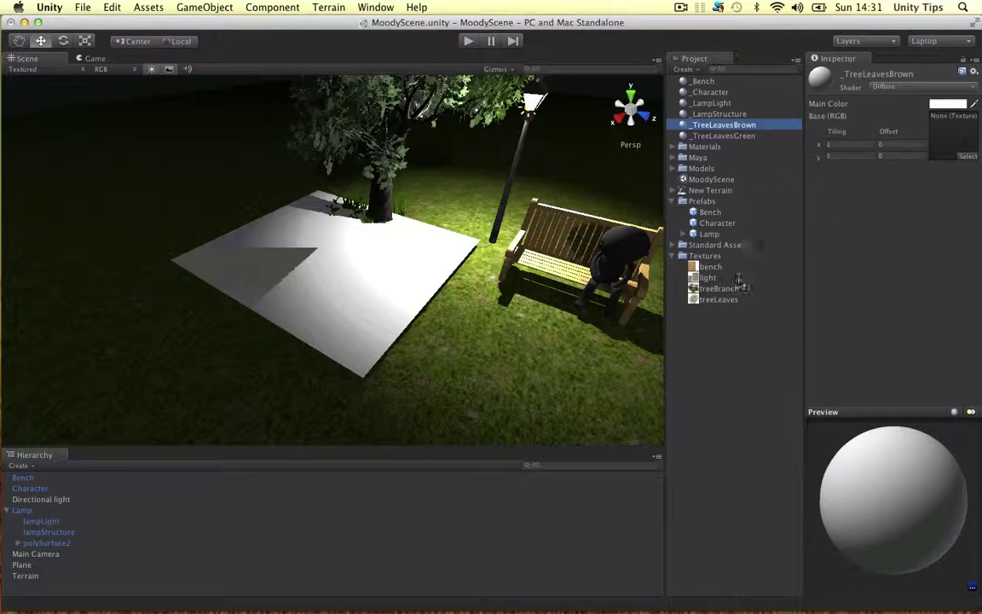
# Step: Compare the treeBranch and treeLeaves textures, and assign treeLeaves as the base texture of the _TreeLeavesBrown material
pyautogui.click(719, 299)
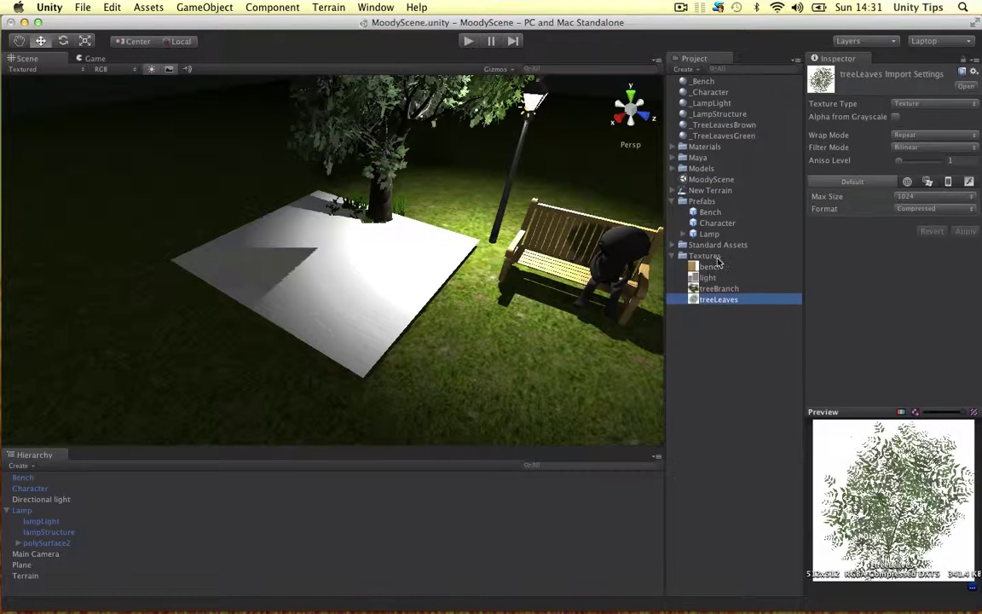
pyautogui.moveTo(752, 278); pyautogui.dragTo(718, 305)
pyautogui.click(730, 290)
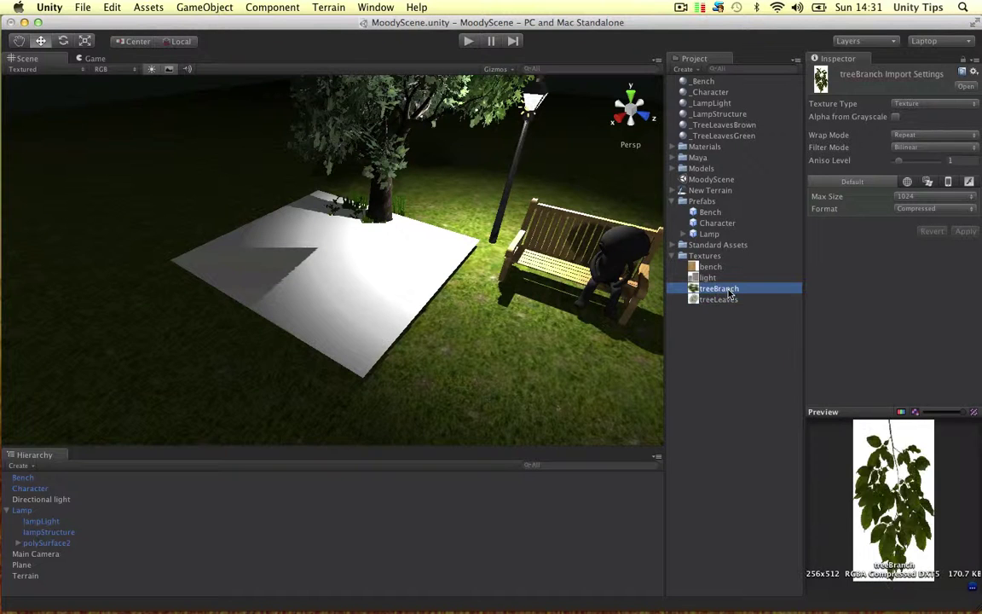
pyautogui.click(718, 300)
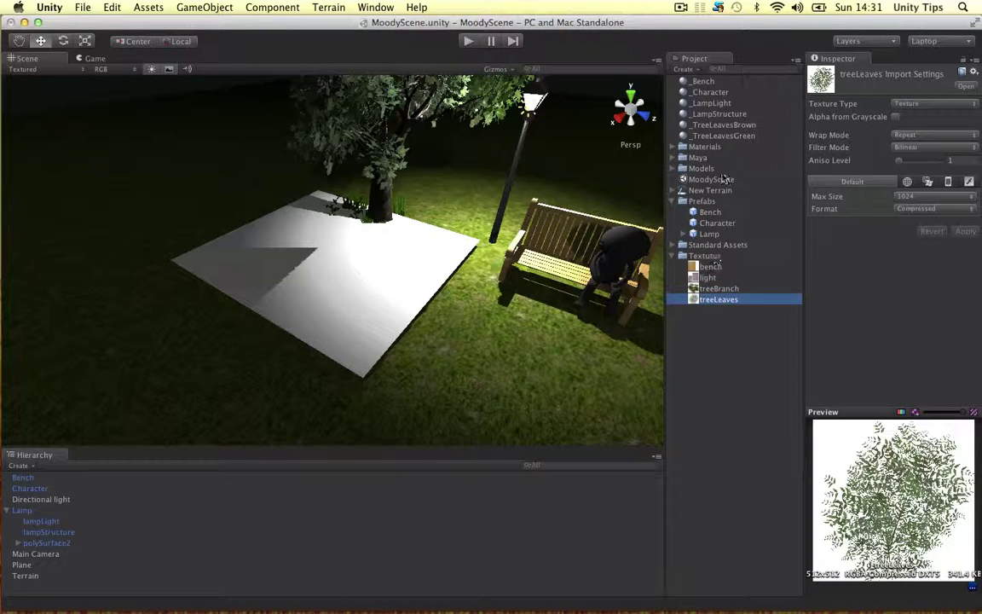
pyautogui.click(723, 126)
pyautogui.moveTo(718, 300); pyautogui.dragTo(887, 168)
pyautogui.moveTo(941, 133); pyautogui.dragTo(945, 129)
# Step: Assign the treeLeaves texture as the base texture of the _TreeLeavesGreen material
pyautogui.click(743, 136)
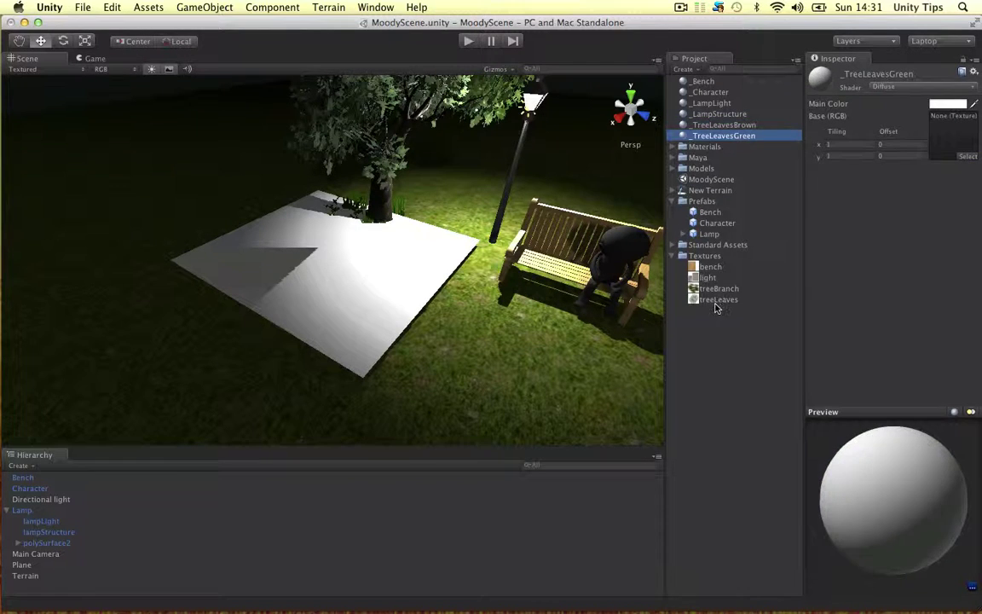
pyautogui.click(766, 277)
pyautogui.click(734, 135)
pyautogui.moveTo(715, 299); pyautogui.dragTo(952, 133)
# Step: Set the _TreeLeavesGreen material's main color to a dark green, about R 10, G 76, B 0
pyautogui.click(950, 105)
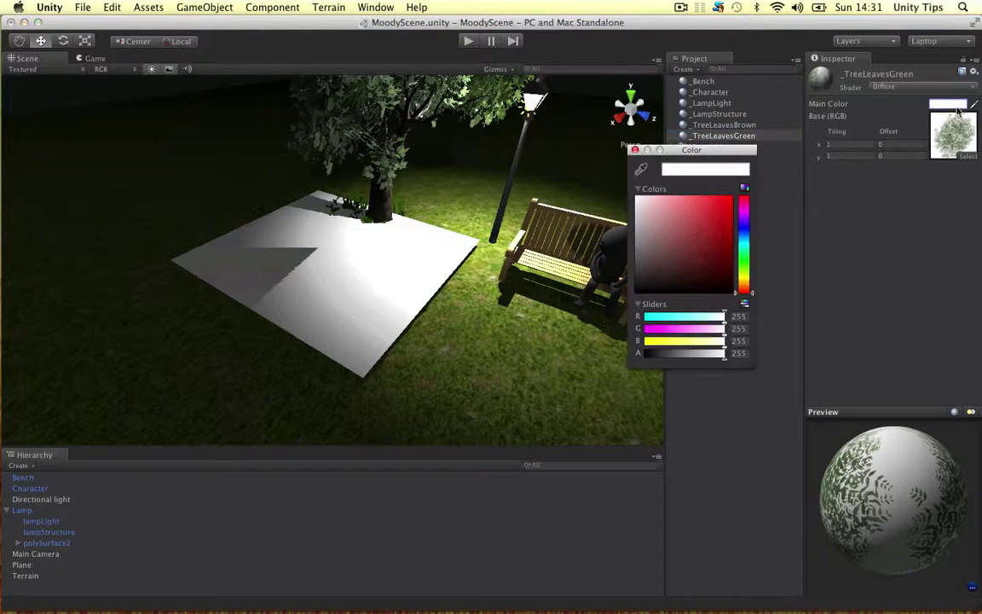
pyautogui.click(742, 259)
pyautogui.click(729, 261)
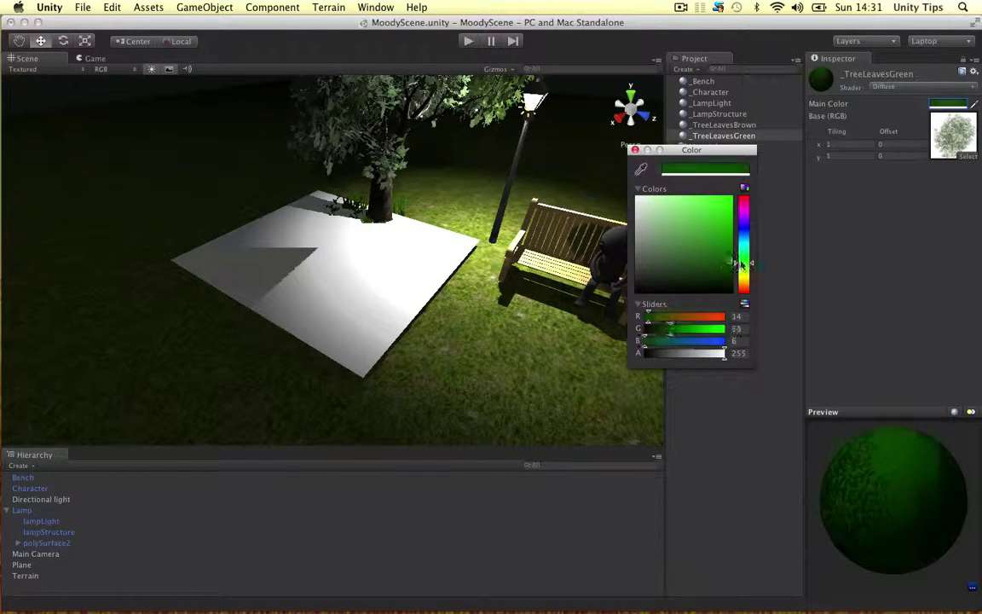
pyautogui.click(634, 149)
# Step: Change the _TreeLeavesGreen material's shader to Transparent/Diffuse and check its preview
pyautogui.click(884, 87)
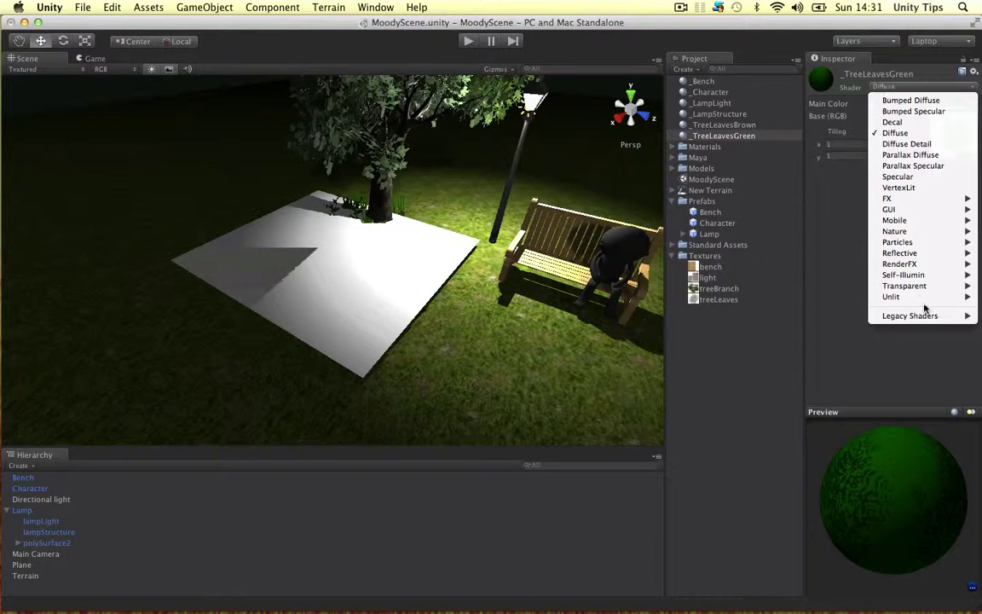
pyautogui.moveTo(921, 287)
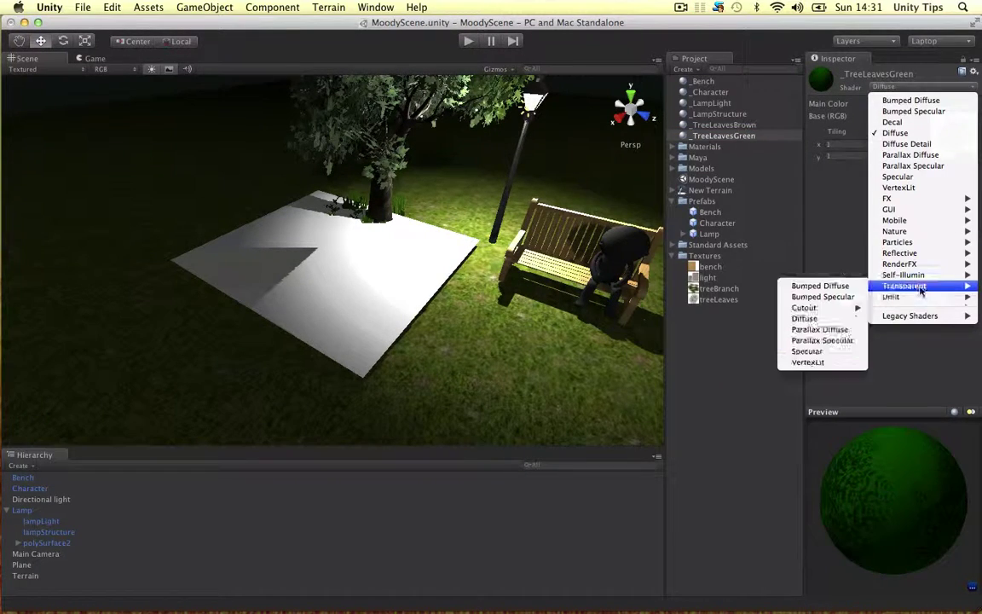
pyautogui.click(804, 319)
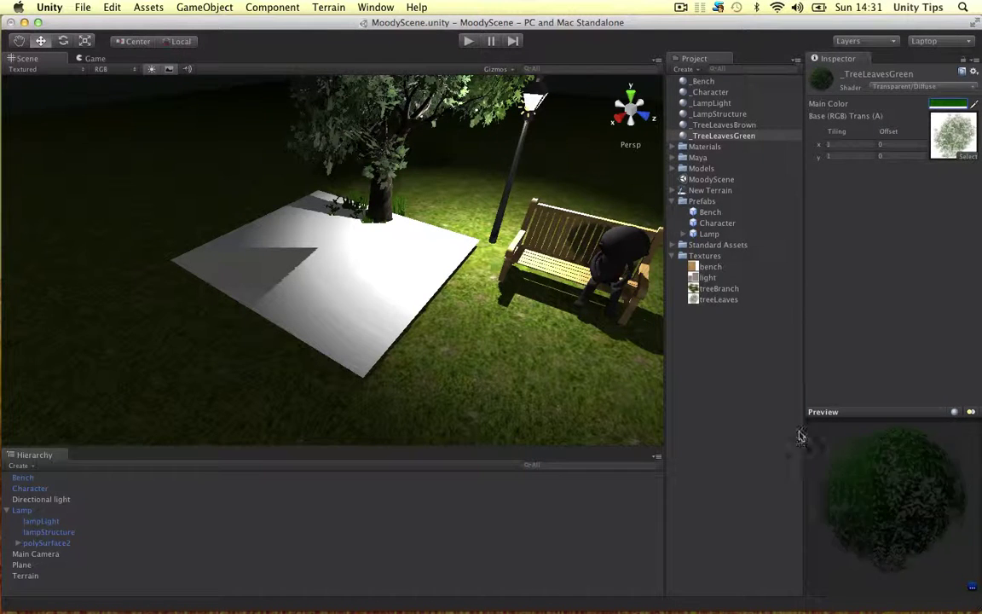
pyautogui.moveTo(797, 436); pyautogui.dragTo(768, 473)
# Step: Set the _TreeLeavesBrown material's main color to a dark brown, about R 84, G 37, B 0
pyautogui.click(731, 126)
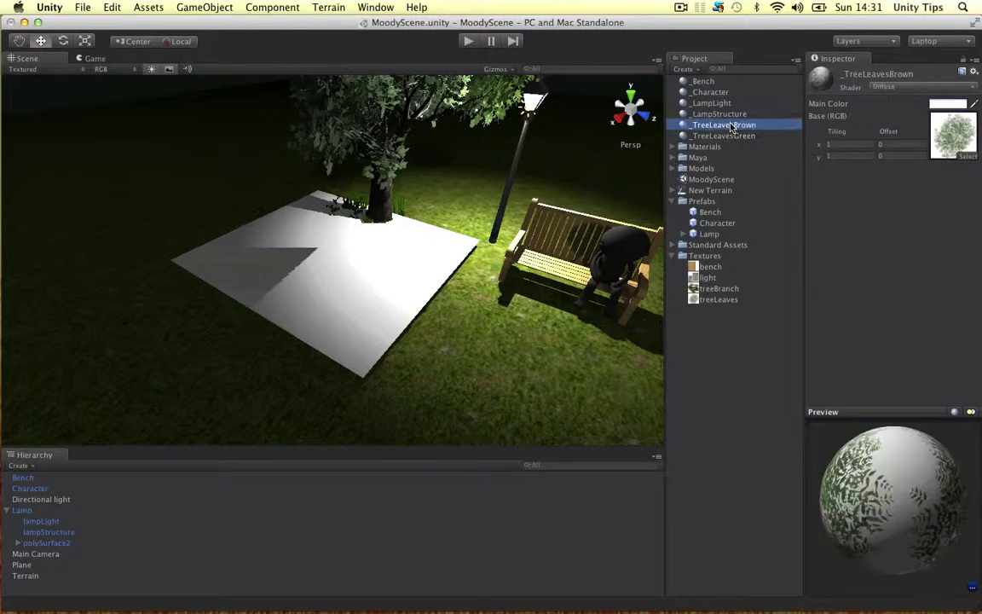
pyautogui.click(952, 104)
pyautogui.moveTo(744, 276)
pyautogui.mouseDown()
pyautogui.moveTo(747, 286)
pyautogui.moveTo(732, 261)
pyautogui.mouseUp()
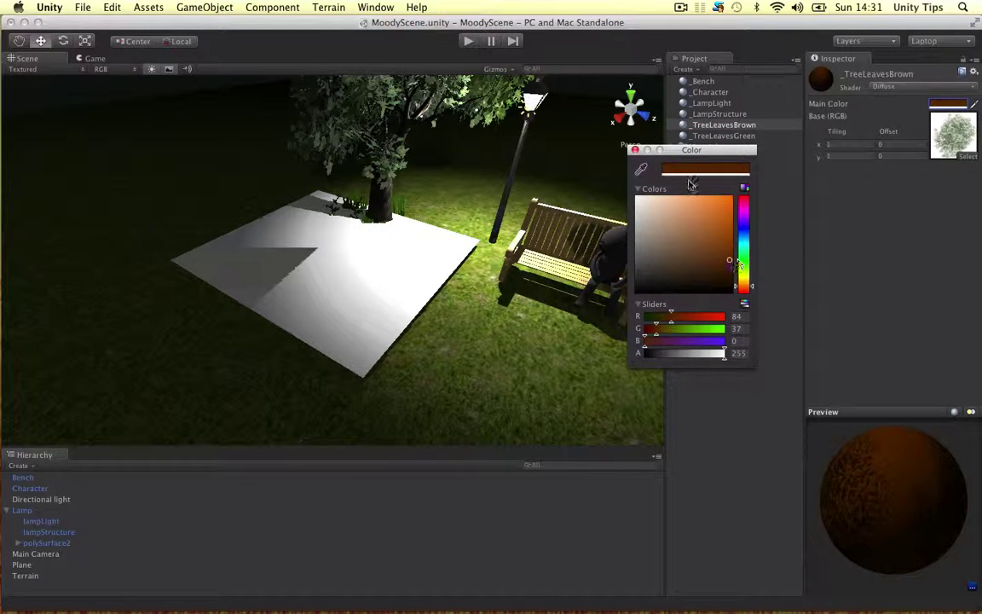
pyautogui.click(827, 125)
# Step: Change the _TreeLeavesBrown material's shader to Transparent/Diffuse and inspect its preview
pyautogui.click(928, 86)
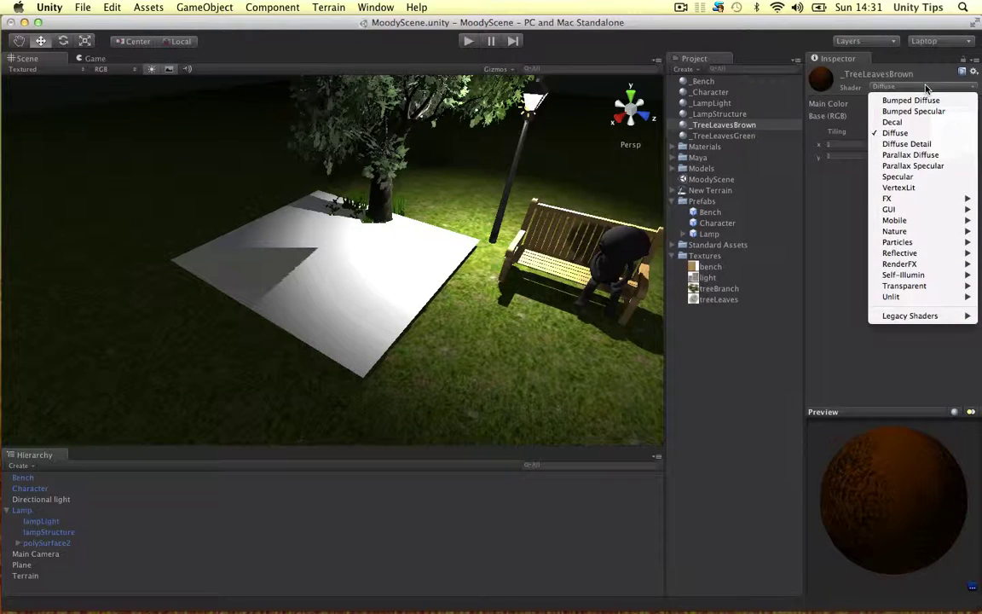
pyautogui.moveTo(924, 289)
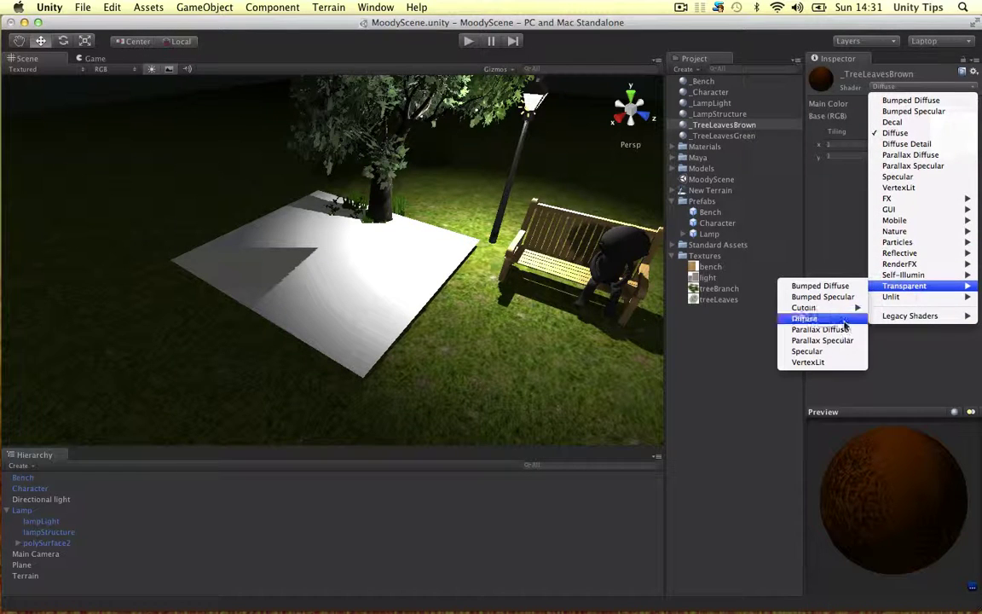
pyautogui.click(804, 318)
pyautogui.moveTo(936, 461); pyautogui.dragTo(826, 427)
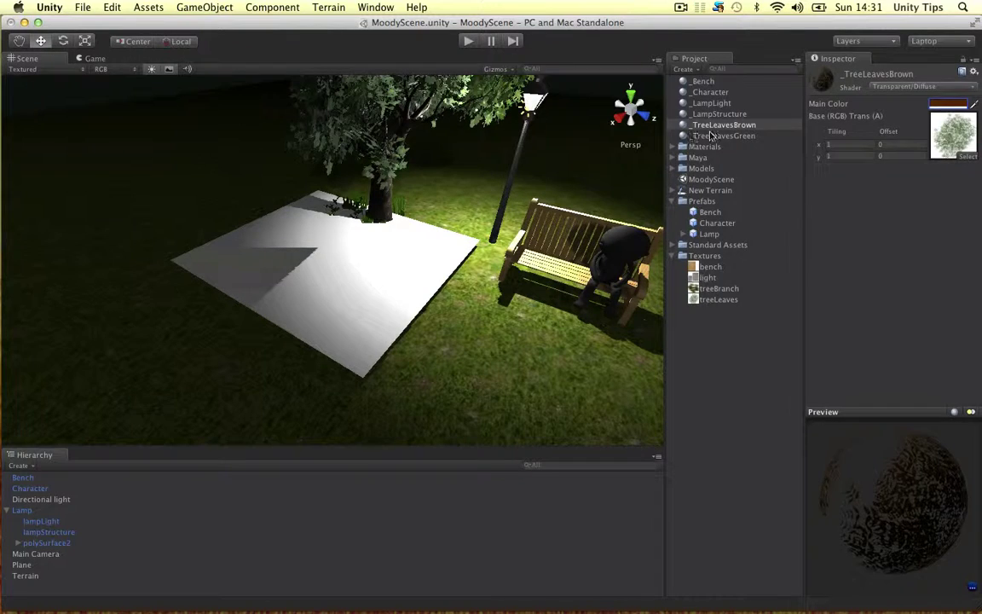
# Step: Apply the _TreeLeavesGreen material to the plane and move it around the tree trunk, to about X 58.42, Z 49.13
pyautogui.moveTo(723, 136); pyautogui.dragTo(357, 273)
pyautogui.click(356, 268)
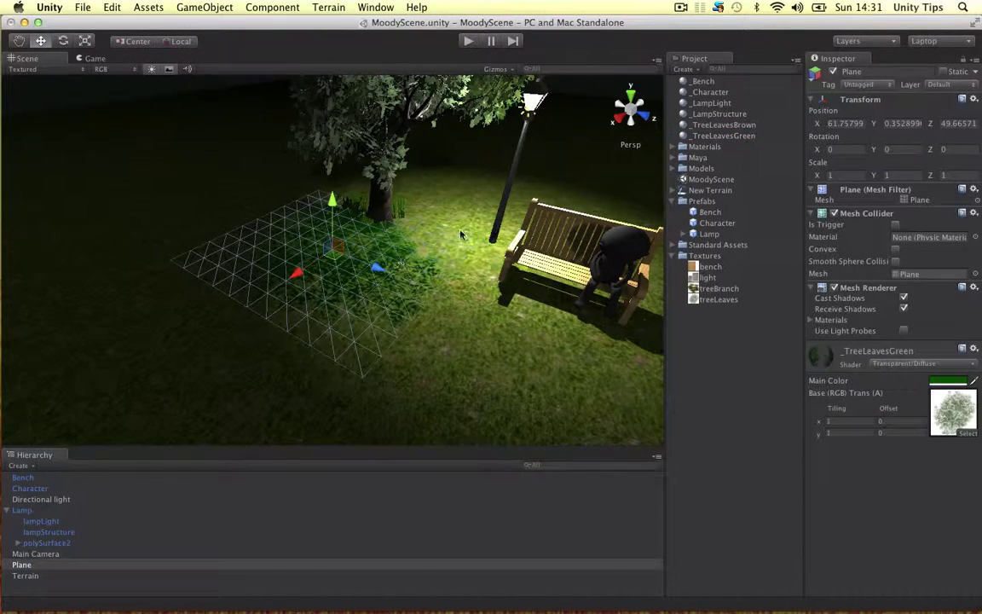
pyautogui.keyDown('alt'); pyautogui.moveTo(460, 234); pyautogui.dragTo(369, 247); pyautogui.keyUp('alt')
pyautogui.press('f')
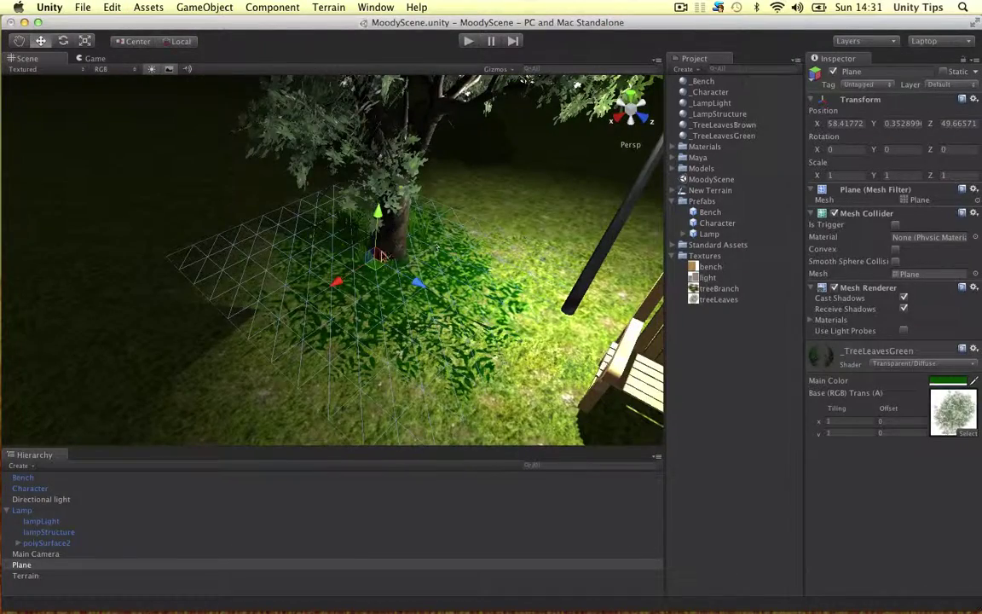
pyautogui.moveTo(411, 279); pyautogui.dragTo(401, 274)
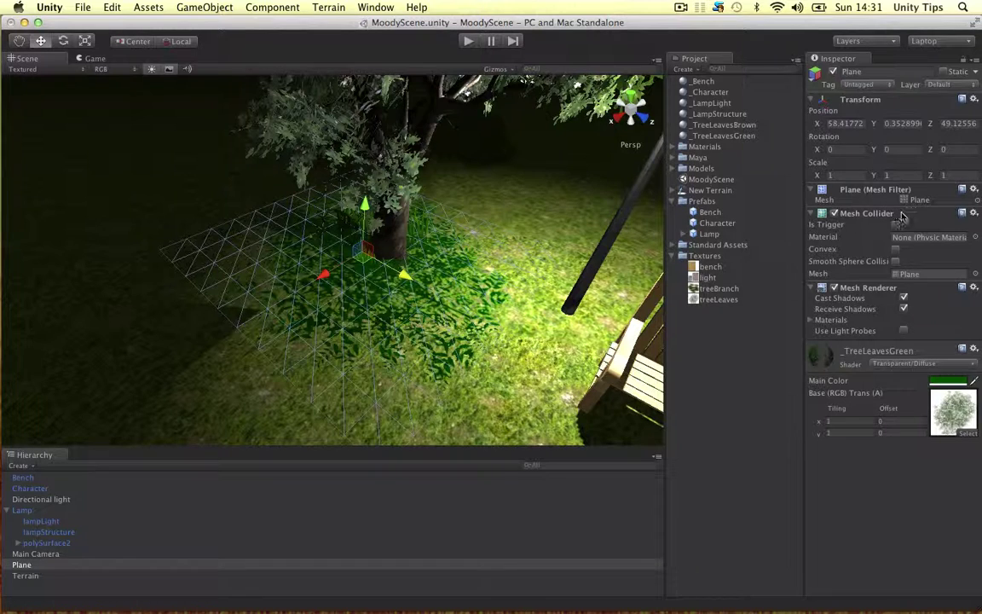
# Step: Darken the plane's leaf color to about R 10, G 59, B 0 and reduce its alpha to about 151
pyautogui.click(941, 380)
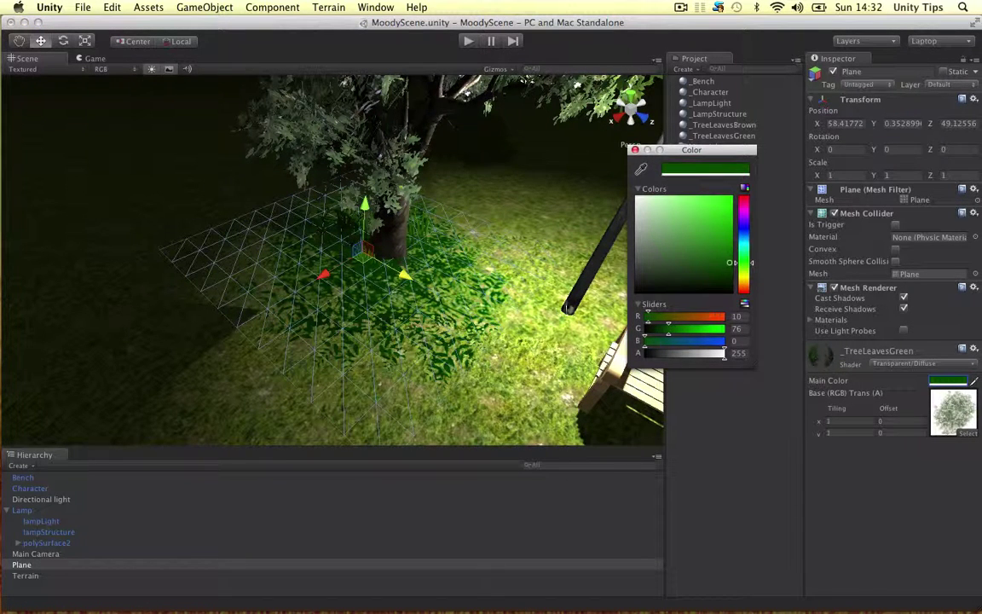
pyautogui.moveTo(713, 359); pyautogui.dragTo(668, 331)
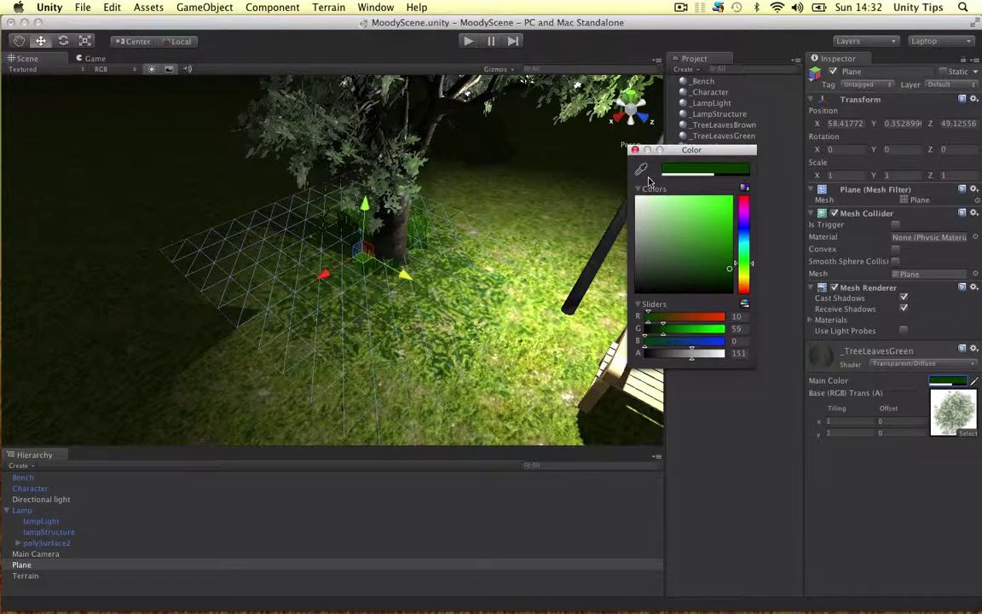
pyautogui.click(636, 150)
# Step: Rename the Plane object as leavesGreen
pyautogui.click(26, 564)
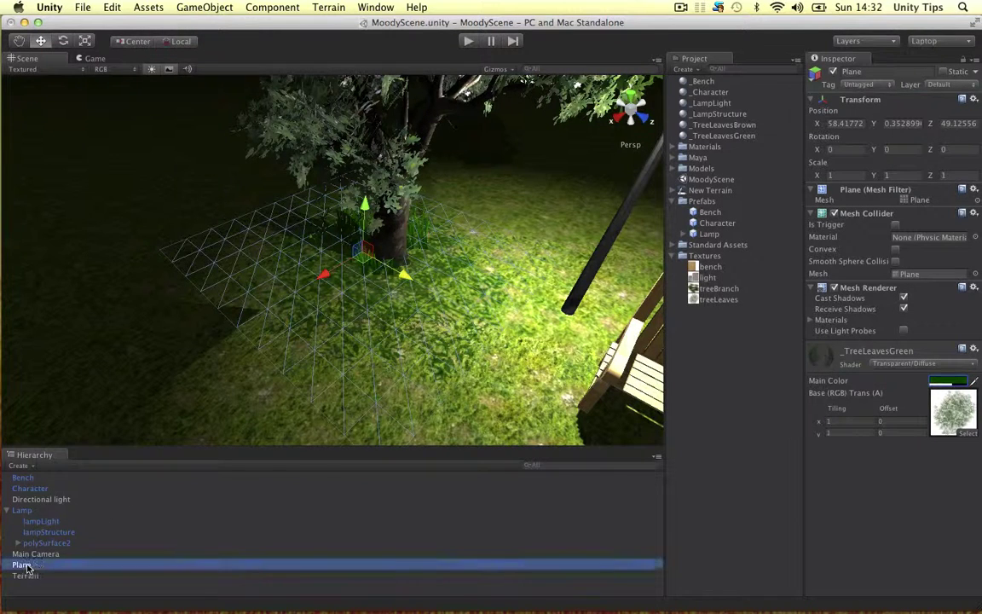
pyautogui.click(24, 567)
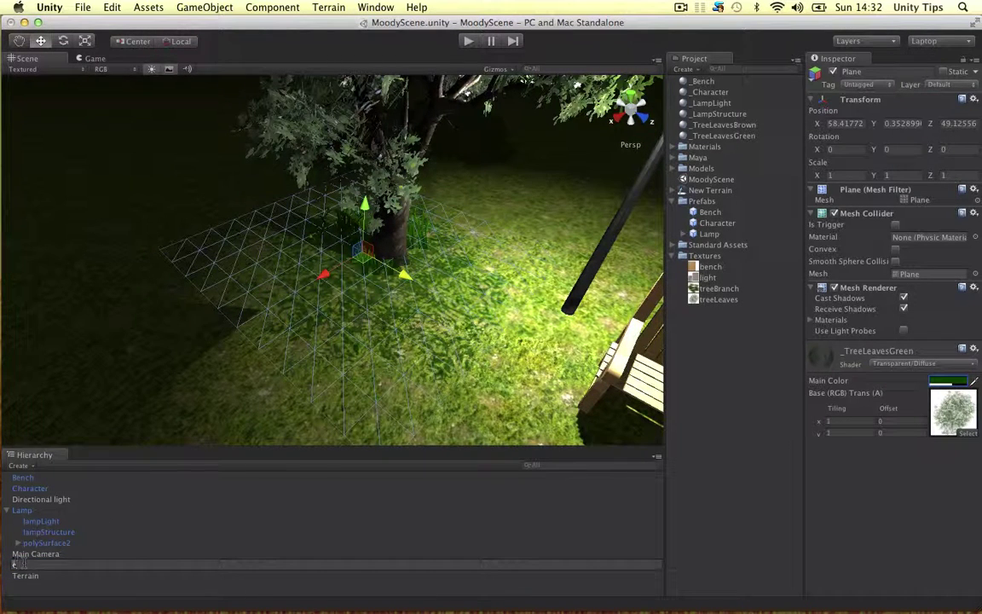
pyautogui.write('leavesGreen')
pyautogui.press('Return')
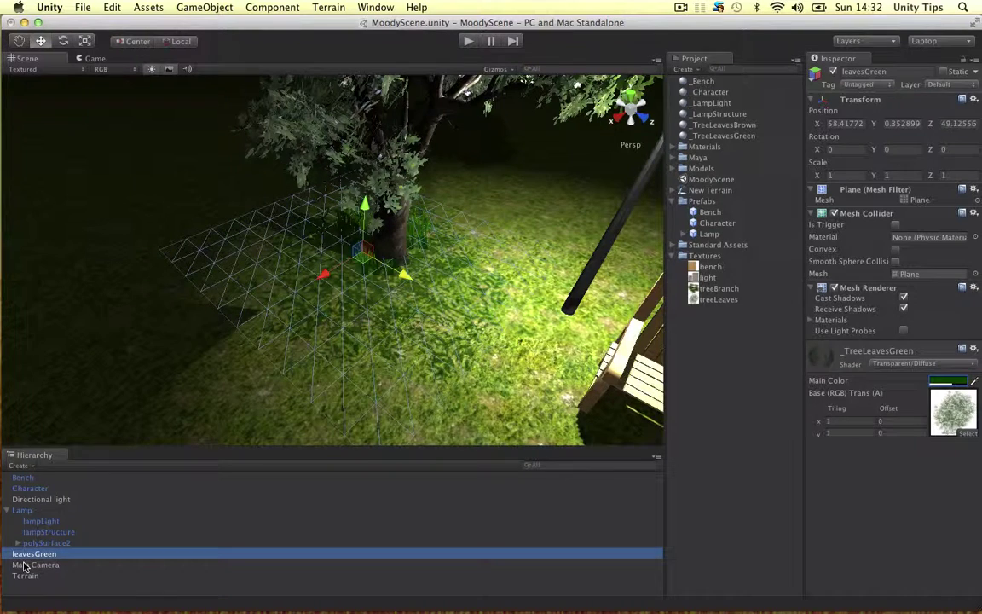
# Step: Duplicate the leavesGreen plane and rename the copy as leavesBrown
pyautogui.press('super+d')
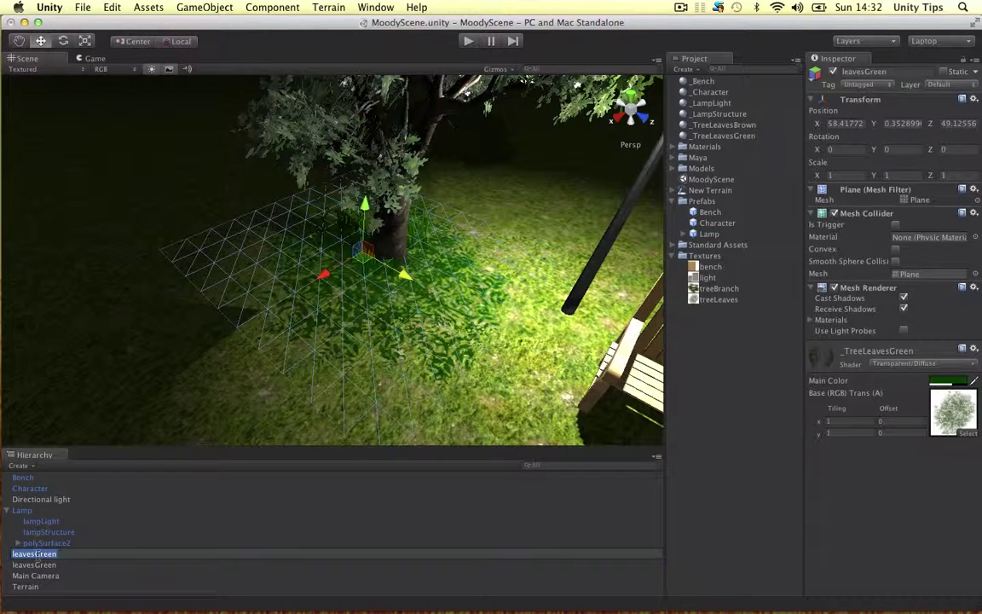
pyautogui.press('Return')
pyautogui.write('leavesBrown')
pyautogui.press('Return')
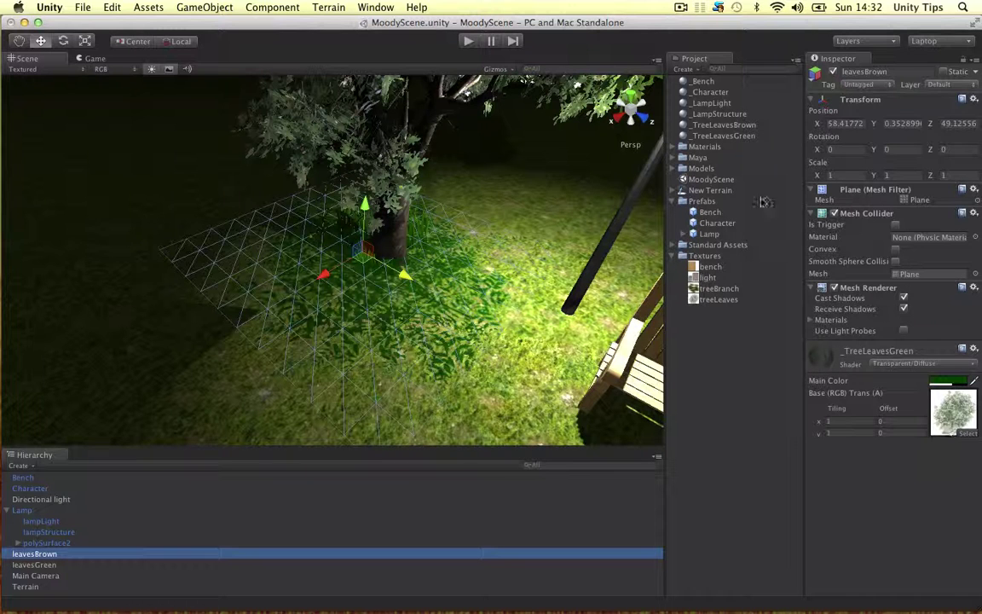
# Step: Apply the _TreeLeavesBrown material to leavesBrown and lower the plane to about Y 0.054, beneath the green leaves
pyautogui.click(725, 125)
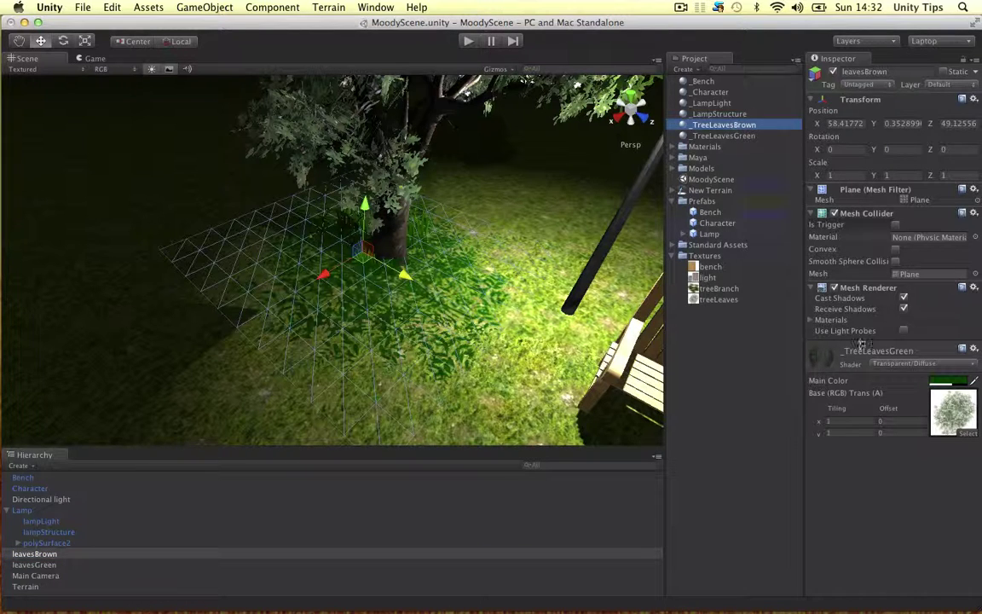
pyautogui.moveTo(879, 390); pyautogui.dragTo(880, 392)
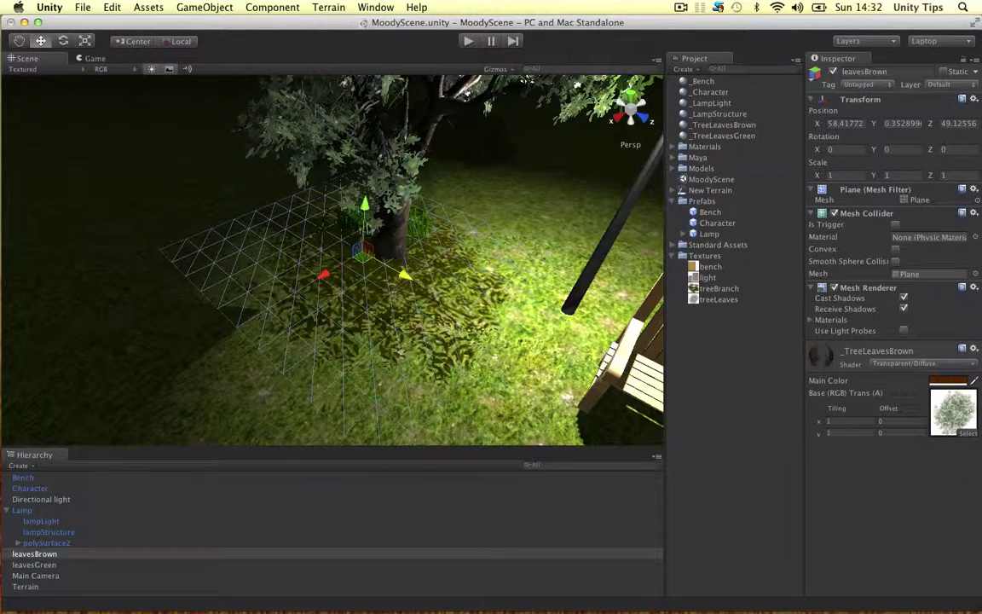
pyautogui.moveTo(367, 226)
pyautogui.mouseDown()
pyautogui.moveTo(366, 243)
pyautogui.moveTo(367, 220)
pyautogui.mouseUp()
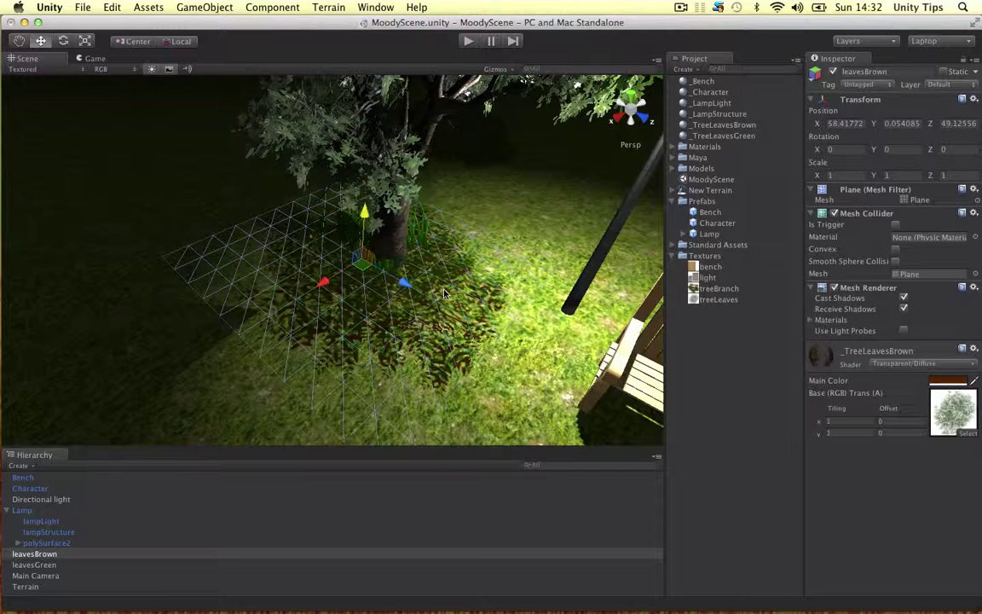
pyautogui.click(33, 556)
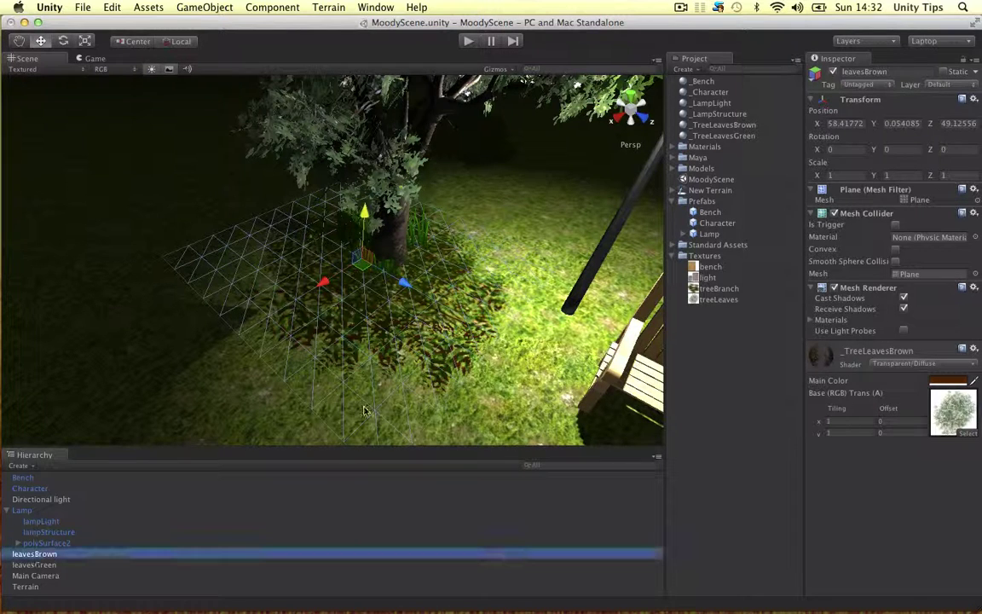
# Step: Set the alpha of the leavesBrown material's main color to about 177
pyautogui.click(951, 381)
pyautogui.click(693, 357)
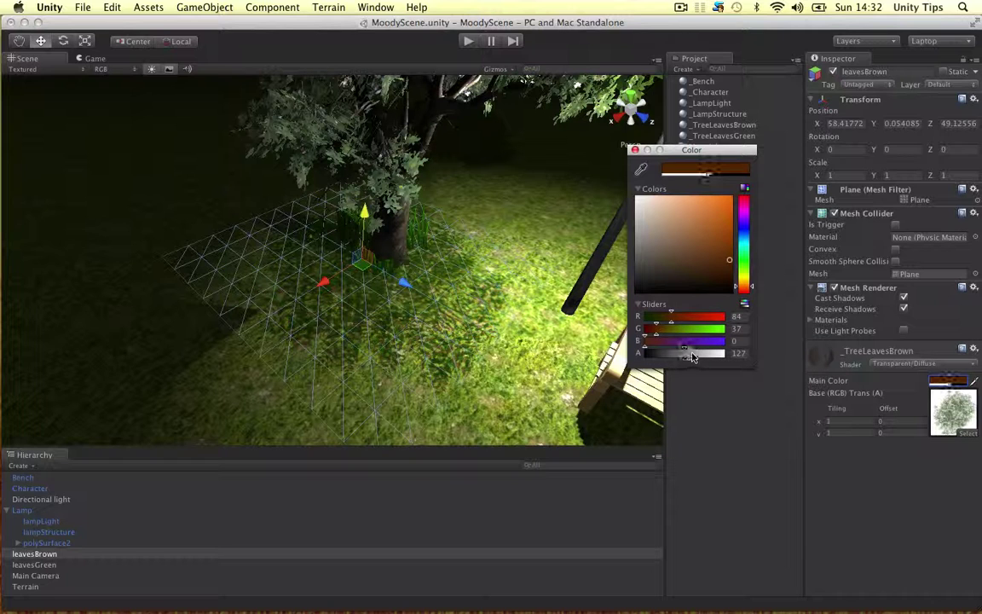
pyautogui.moveTo(694, 357); pyautogui.dragTo(701, 355)
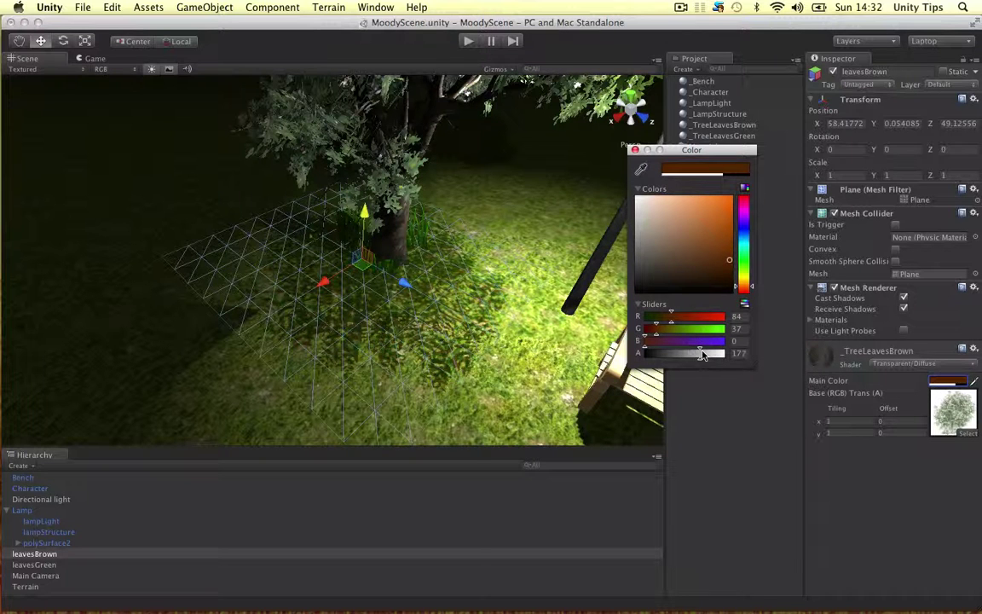
pyautogui.press('e')
pyautogui.click(636, 151)
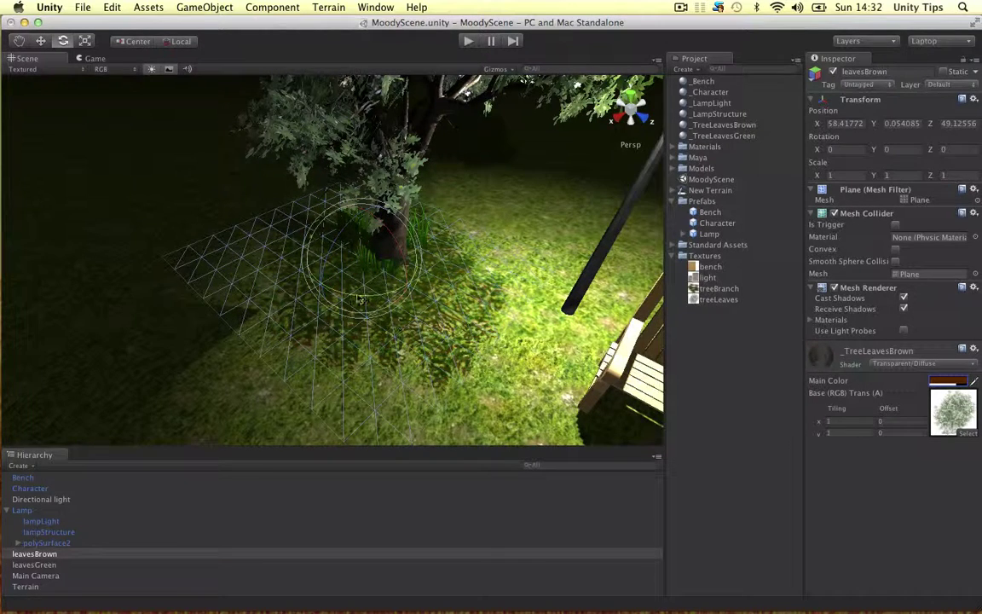
# Step: Rotate the leavesBrown plane about its vertical axis so its pattern is offset from the green leaves
pyautogui.moveTo(359, 298); pyautogui.dragTo(405, 259)
pyautogui.click(563, 261)
pyautogui.keyDown('alt'); pyautogui.moveTo(565, 261); pyautogui.dragTo(385, 149); pyautogui.keyUp('alt')
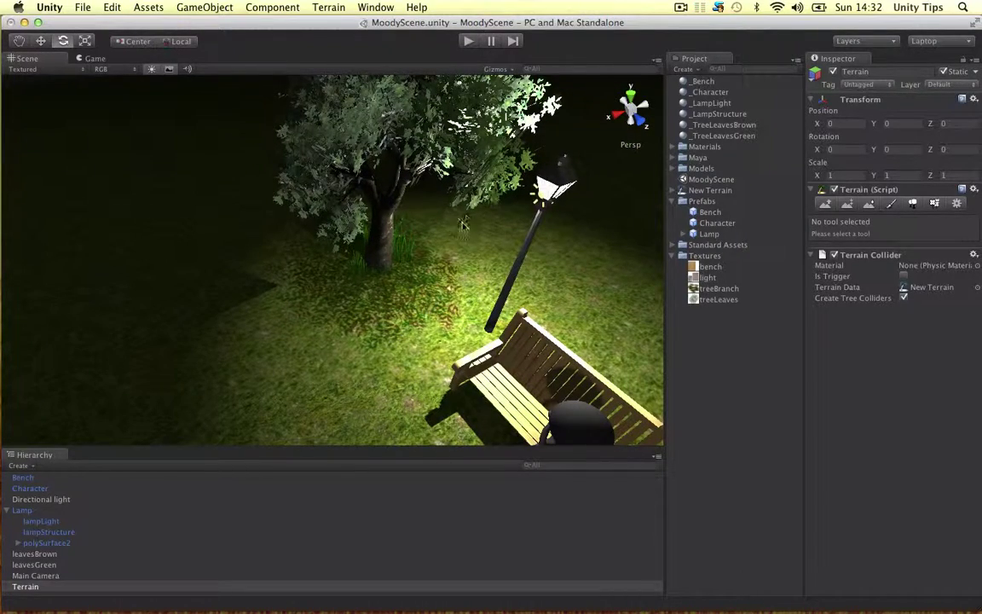
pyautogui.keyDown('alt'); pyautogui.moveTo(451, 273); pyautogui.dragTo(358, 257); pyautogui.keyUp('alt')
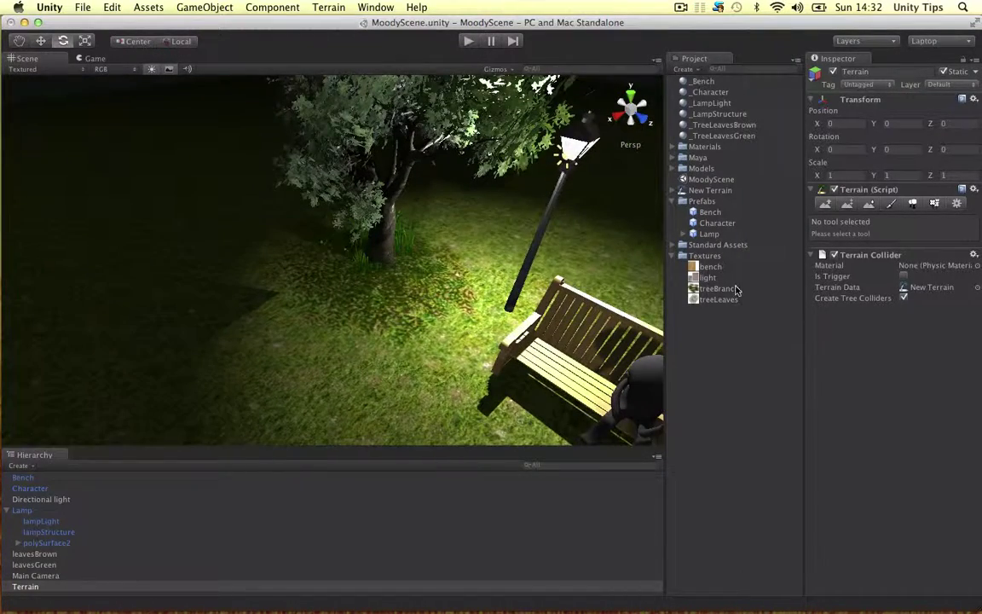
# Step: Create a new plane beside the tree at about Z 50.38 and scale it uniformly to about 0.439
pyautogui.click(187, 6)
pyautogui.moveTo(218, 37)
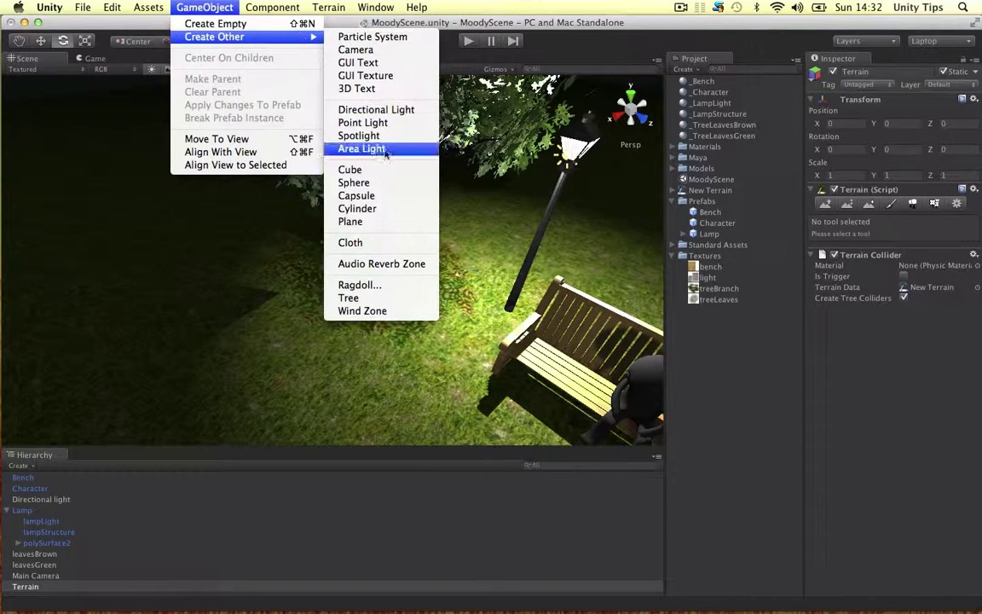
pyautogui.click(350, 199)
pyautogui.press('w')
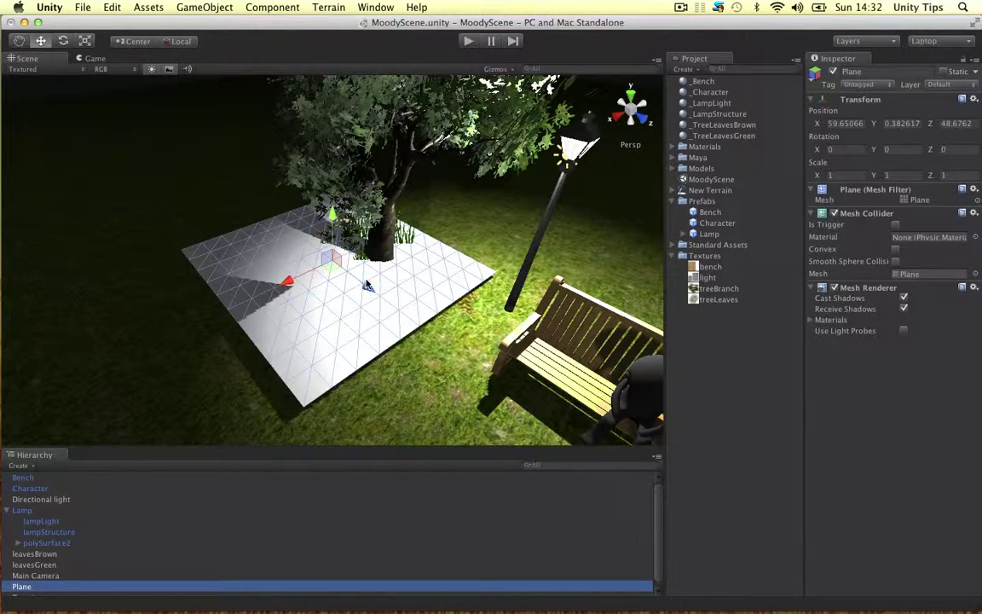
pyautogui.moveTo(368, 282); pyautogui.dragTo(335, 295)
pyautogui.press('r')
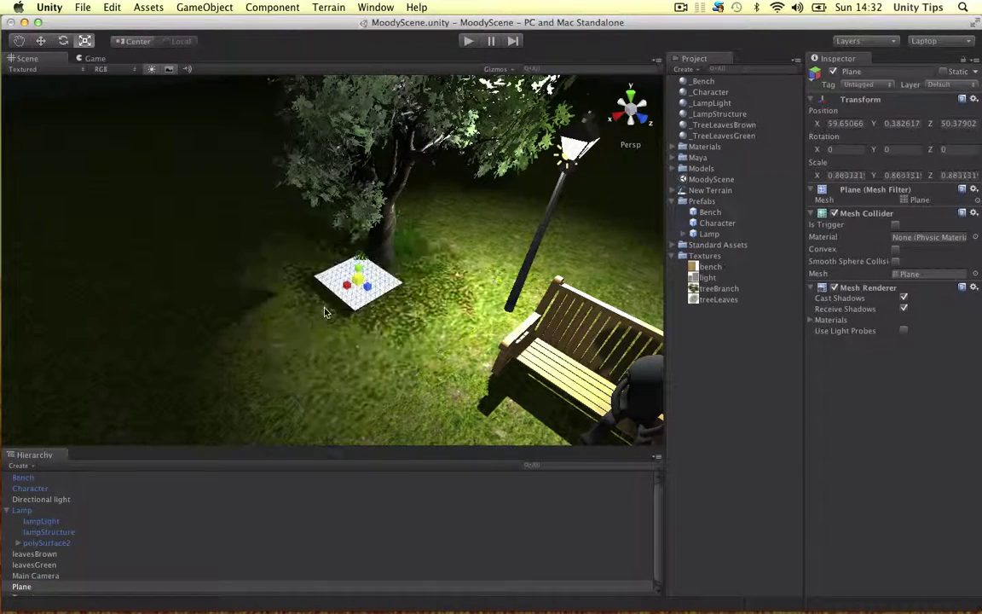
pyautogui.moveTo(330, 308); pyautogui.dragTo(375, 298)
# Step: Apply the treeBranch texture to the new plane and switch its shader to Transparent/Diffuse
pyautogui.click(725, 290)
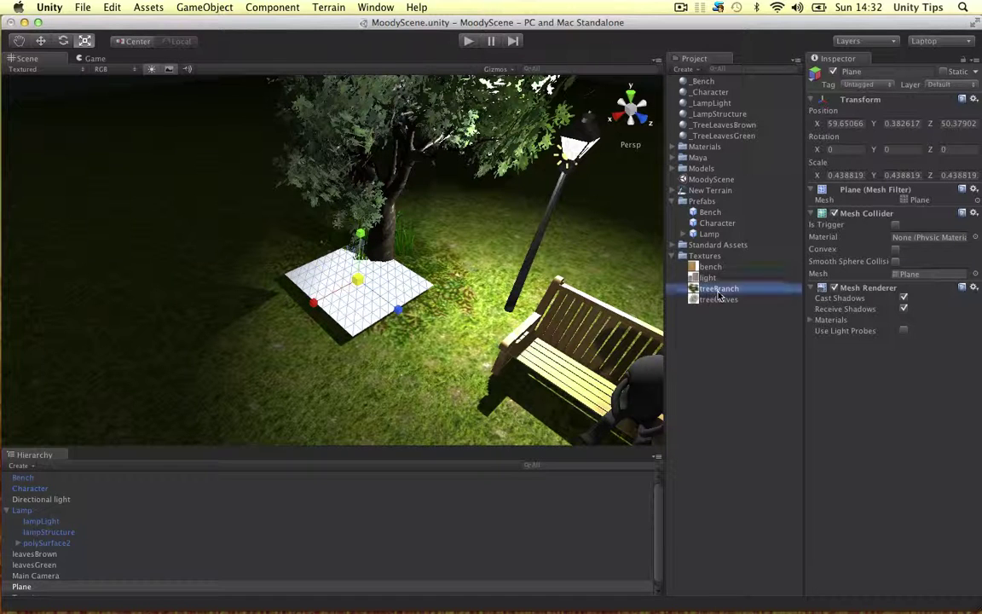
pyautogui.moveTo(343, 275)
pyautogui.mouseDown()
pyautogui.moveTo(320, 279)
pyautogui.moveTo(350, 273)
pyautogui.mouseUp()
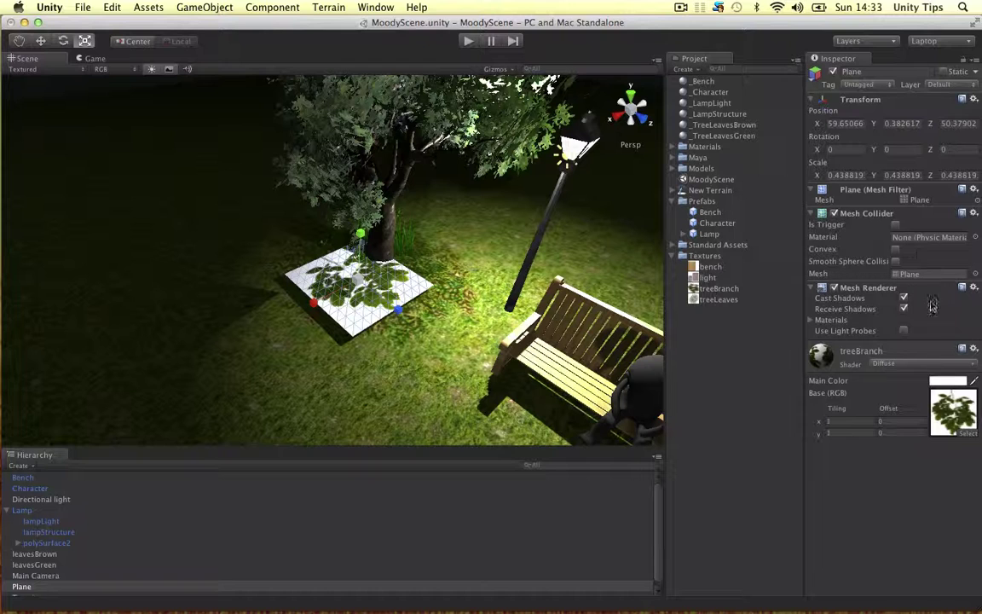
pyautogui.click(948, 365)
pyautogui.moveTo(932, 565)
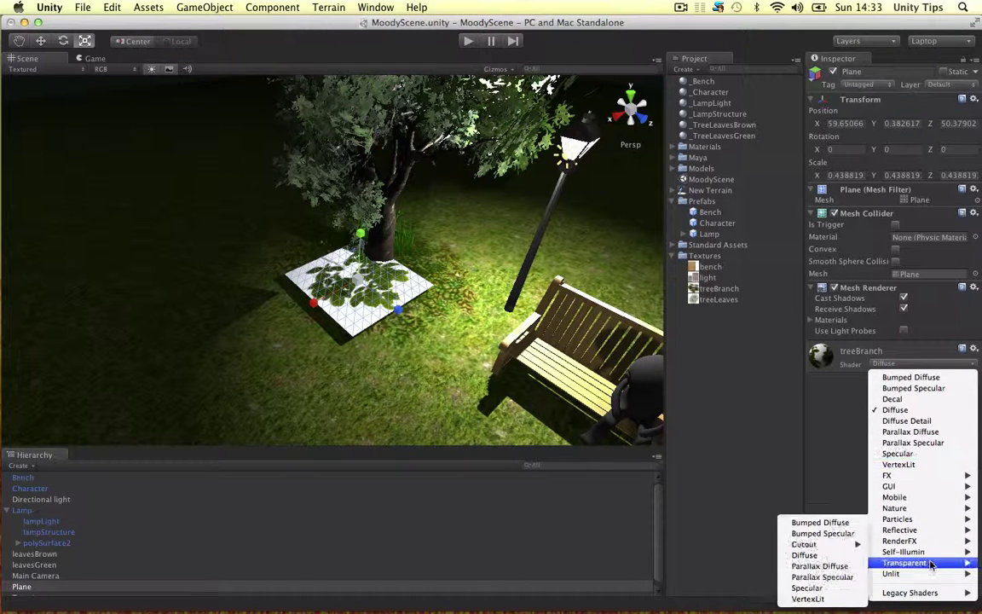
pyautogui.click(805, 555)
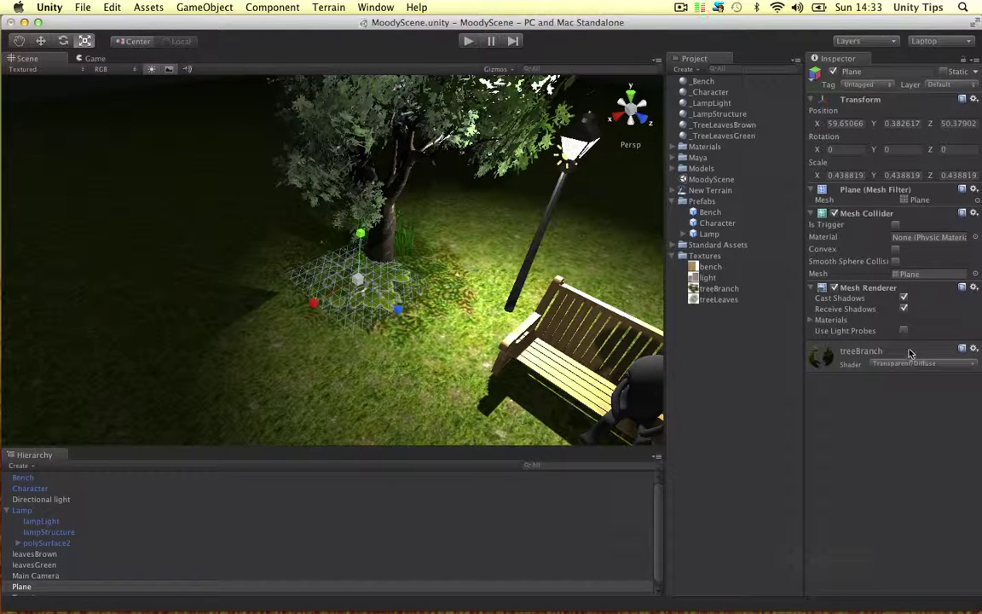
# Step: Move the branch plane away from the tree along Z to about 52.96
pyautogui.press('w')
pyautogui.moveTo(392, 307); pyautogui.dragTo(443, 341)
pyautogui.scroll(10, 434, 313)
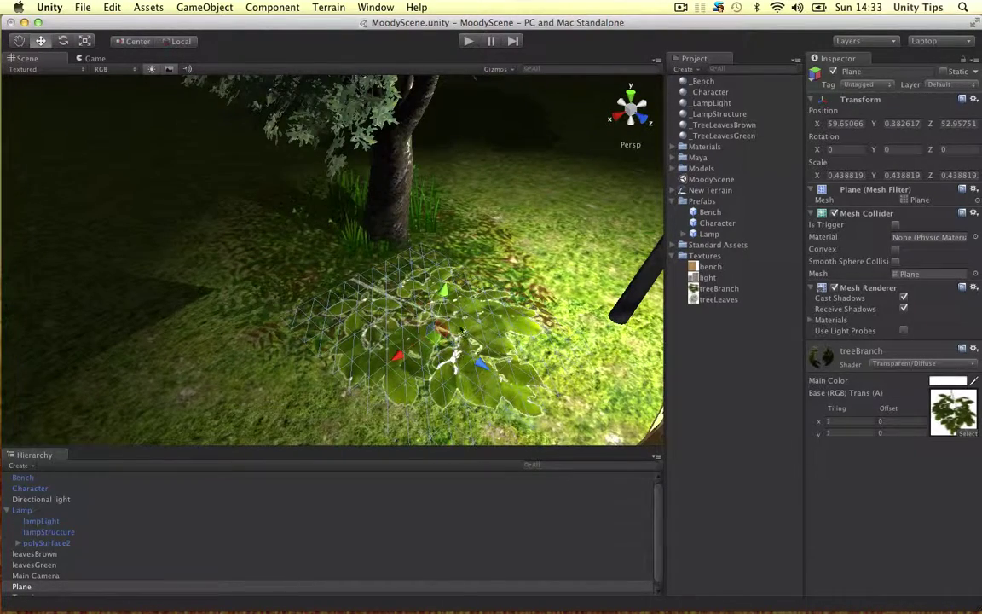
# Step: Tint the branch material dark green, about R 0, G 80, B 16, and reduce its alpha
pyautogui.click(952, 382)
pyautogui.moveTo(743, 198); pyautogui.dragTo(748, 266)
pyautogui.click(721, 268)
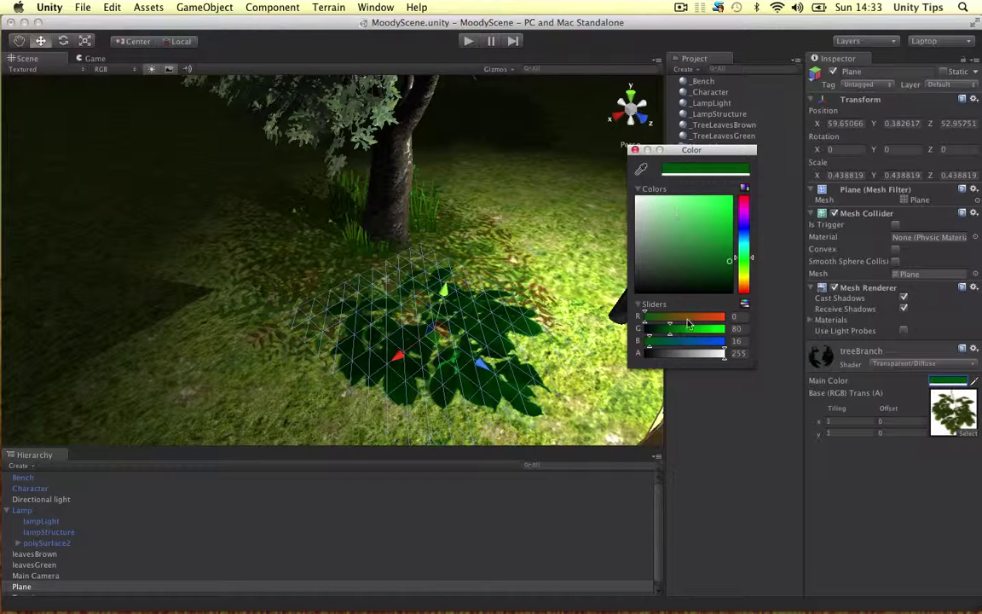
pyautogui.moveTo(697, 355)
pyautogui.mouseDown()
pyautogui.moveTo(684, 351)
pyautogui.moveTo(707, 353)
pyautogui.mouseUp()
pyautogui.click(636, 151)
# Step: Rotate the branch plane to about 23.94° on Y and scale it to about 0.294 × 0.439 × 0.380
pyautogui.press('e')
pyautogui.press('r')
pyautogui.moveTo(417, 356); pyautogui.dragTo(356, 338)
pyautogui.press('e')
pyautogui.press('w')
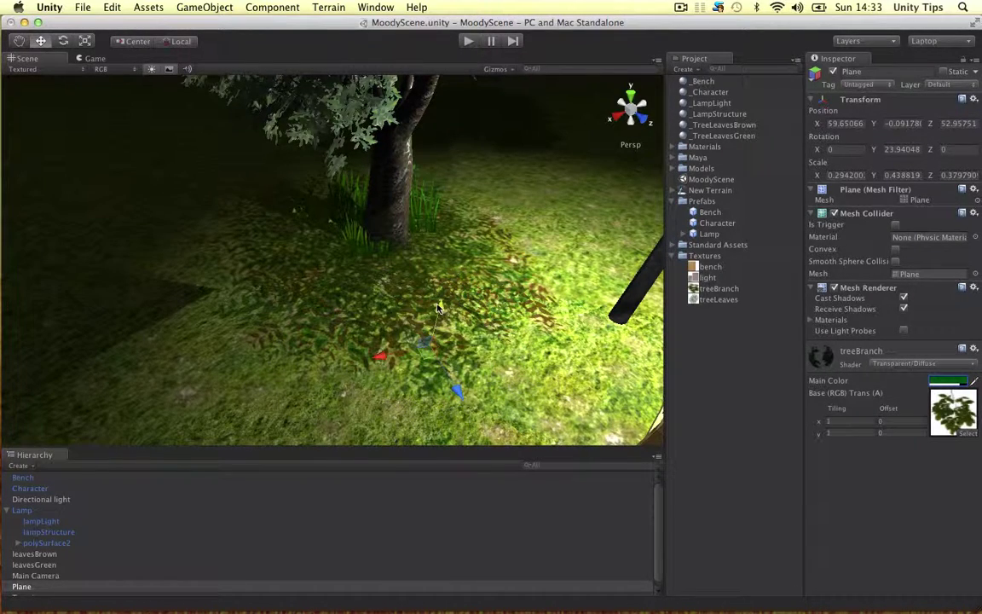
# Step: Shrink the branch plane to about 0.162 × 0.242 × 0.209 and place it at about X 59.30, Y 0.008, Z 52.17
pyautogui.moveTo(437, 308); pyautogui.dragTo(434, 349)
pyautogui.press('r')
pyautogui.press('w')
pyautogui.click(537, 255)
pyautogui.scroll(-3, 539, 254)
pyautogui.scroll(-2, 539, 254)
pyautogui.click(542, 230)
pyautogui.keyDown('alt'); pyautogui.moveTo(544, 219); pyautogui.dragTo(465, 235); pyautogui.keyUp('alt')
pyautogui.keyDown('alt'); pyautogui.moveTo(346, 298); pyautogui.dragTo(443, 298); pyautogui.keyUp('alt')
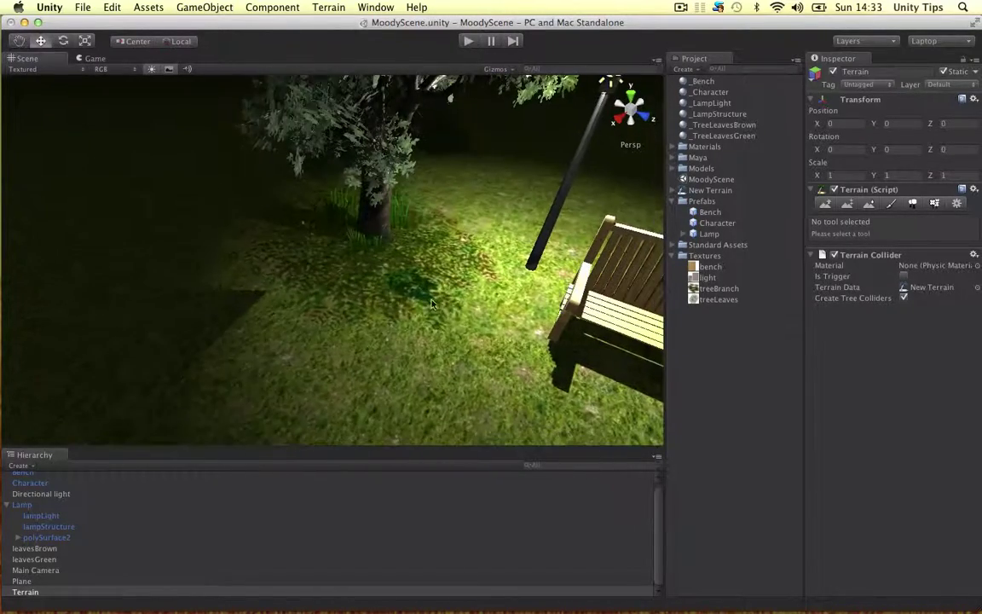
pyautogui.scroll(-1, 437, 295)
# Step: Rename the branch's Plane object as treeBranch
pyautogui.click(415, 289)
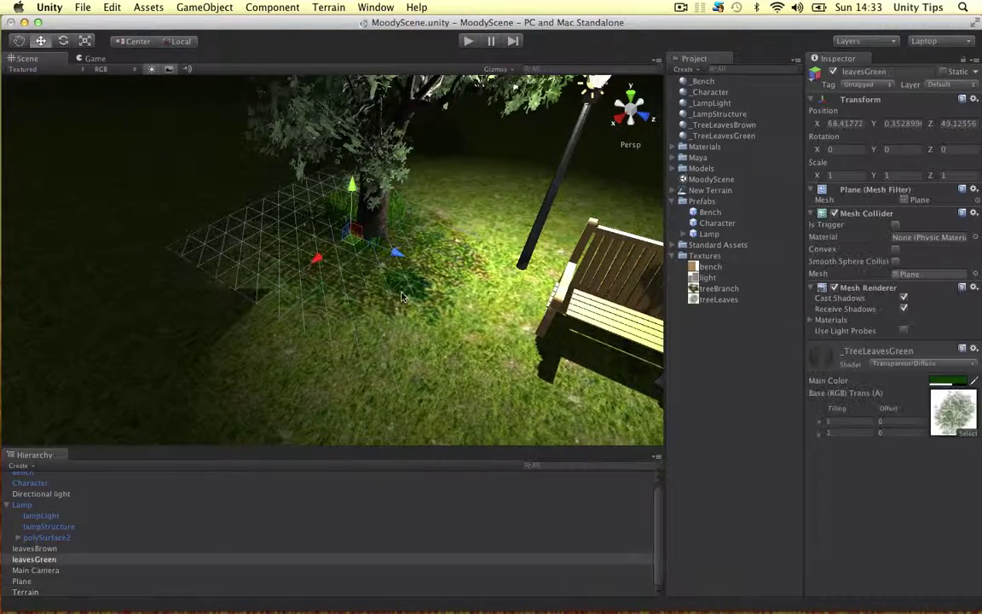
pyautogui.click(22, 581)
pyautogui.click(26, 581)
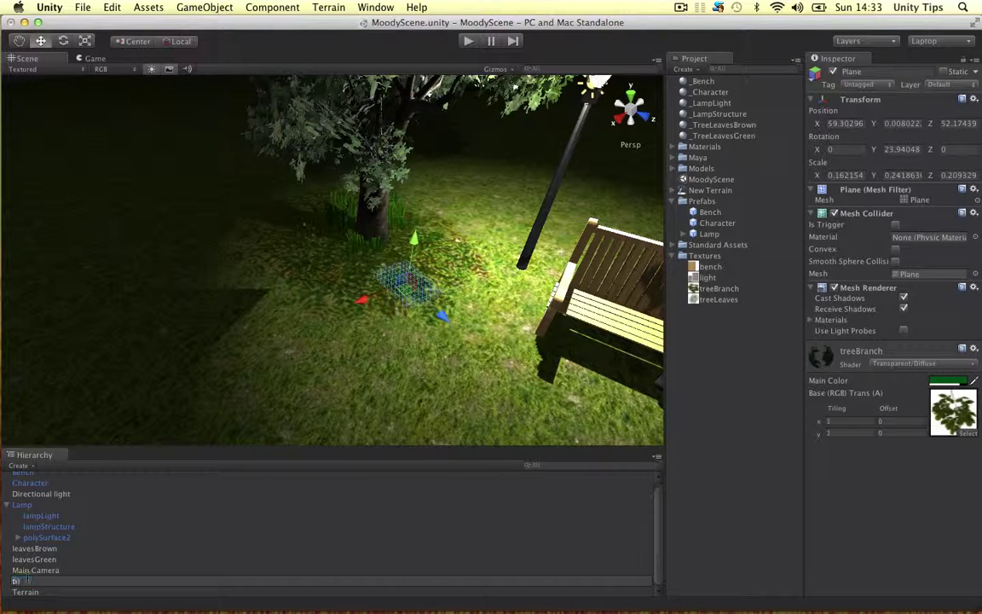
pyautogui.write('treeBranch')
pyautogui.press('Return')
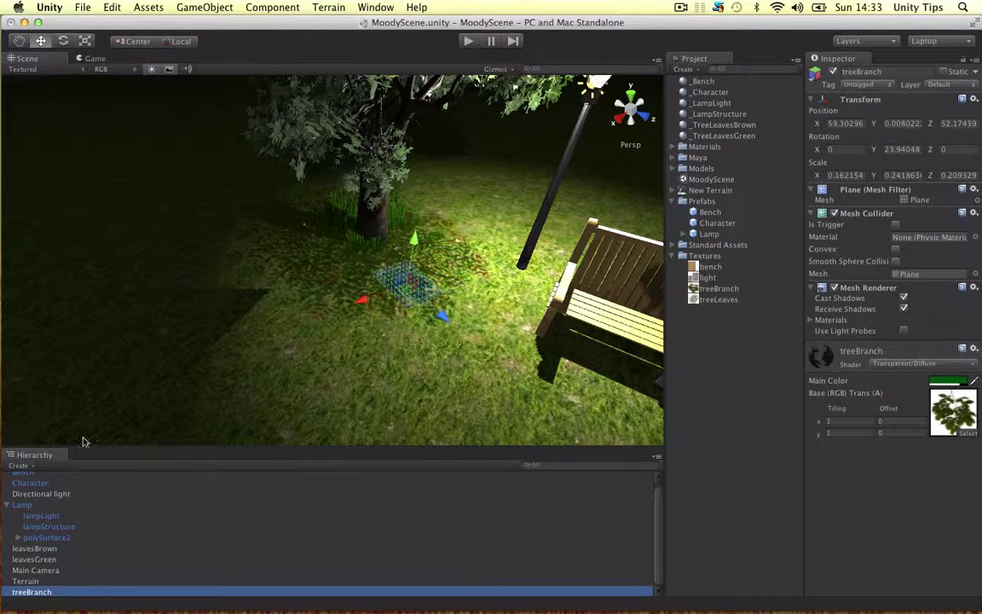
# Step: Rotate the treeBranch plane further on the ground beside the tree
pyautogui.press('e')
pyautogui.moveTo(395, 320); pyautogui.dragTo(300, 296)
pyautogui.press('w')
pyautogui.click(505, 242)
pyautogui.press('f')
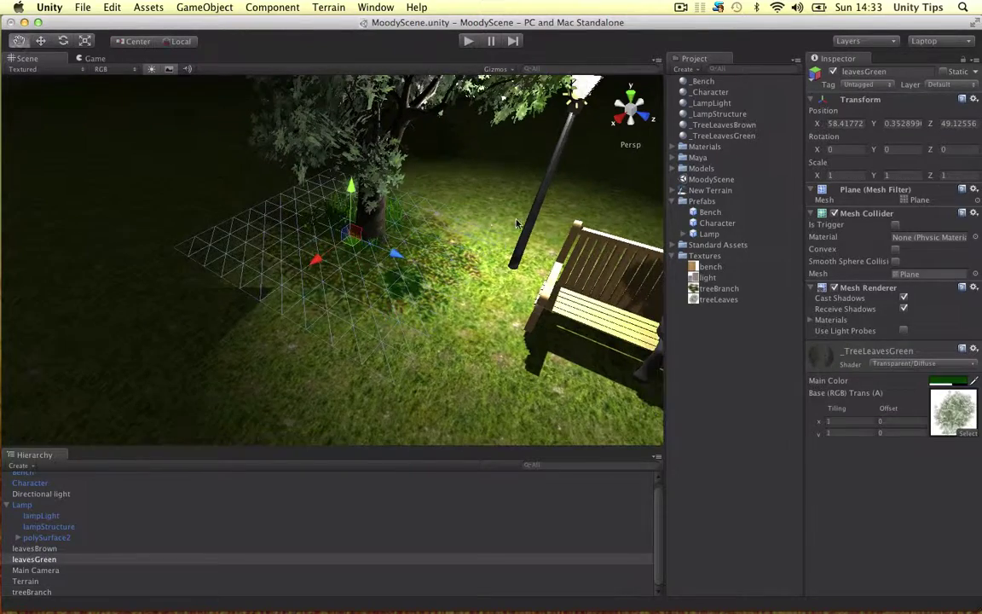
# Step: Deselect the leaf plane and save the scene
pyautogui.keyDown('alt'); pyautogui.keyDown('super'); pyautogui.moveTo(539, 225); pyautogui.dragTo(471, 205); pyautogui.keyUp('super'); pyautogui.keyUp('alt')
pyautogui.click(435, 220)
pyautogui.press('super+s')
# Step: Create a particle system and move it above the bench to about Y 6.24, Z 56.95
pyautogui.keyDown('alt'); pyautogui.moveTo(239, 288); pyautogui.dragTo(436, 309); pyautogui.keyUp('alt')
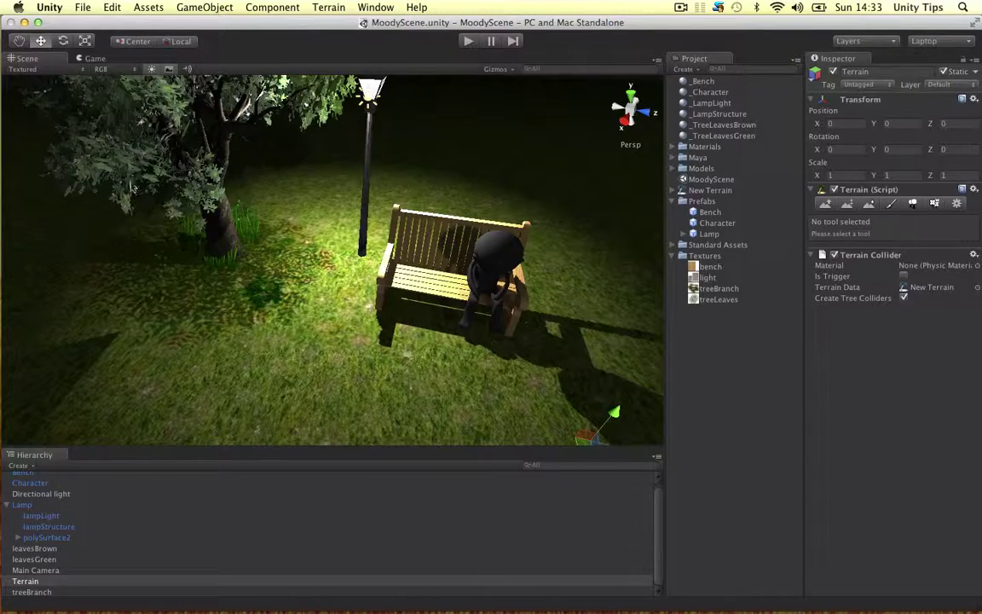
pyautogui.scroll(-5, 399, 266)
pyautogui.keyDown('alt'); pyautogui.moveTo(316, 274); pyautogui.dragTo(336, 254); pyautogui.keyUp('alt')
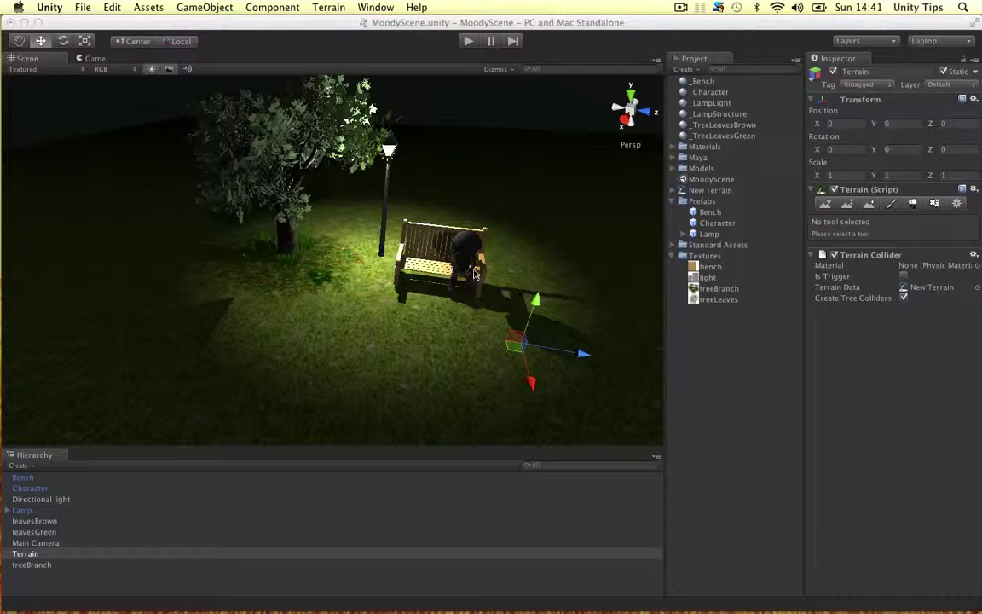
pyautogui.keyDown('alt'); pyautogui.moveTo(500, 235); pyautogui.dragTo(468, 234); pyautogui.keyUp('alt')
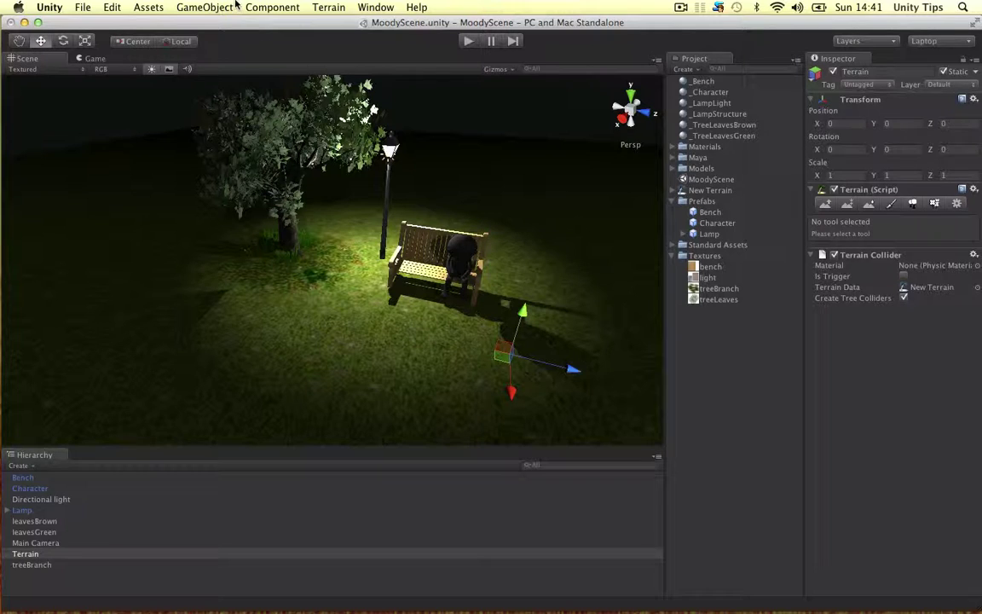
pyautogui.click(192, 8)
pyautogui.moveTo(213, 37)
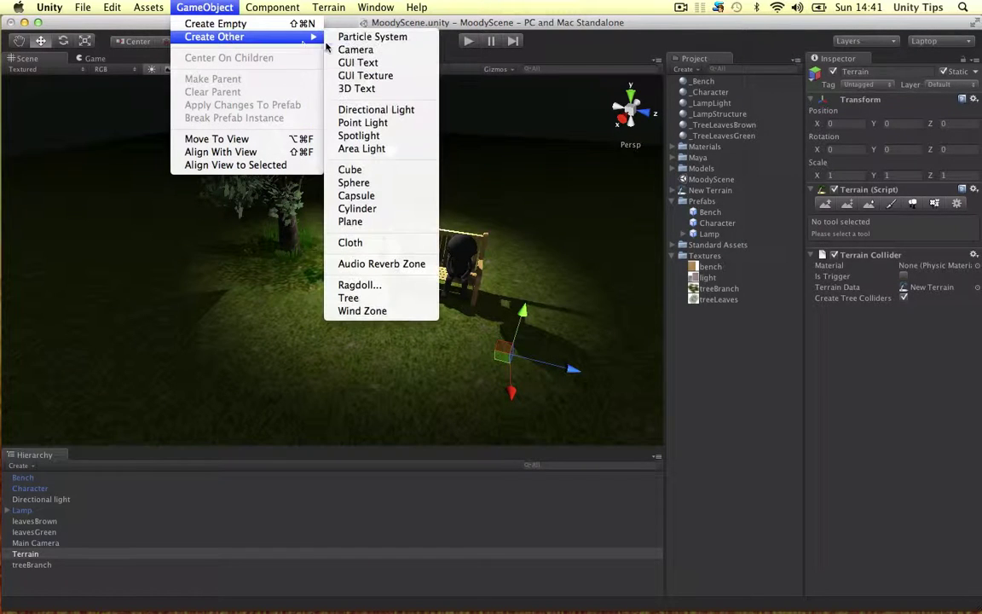
pyautogui.click(373, 37)
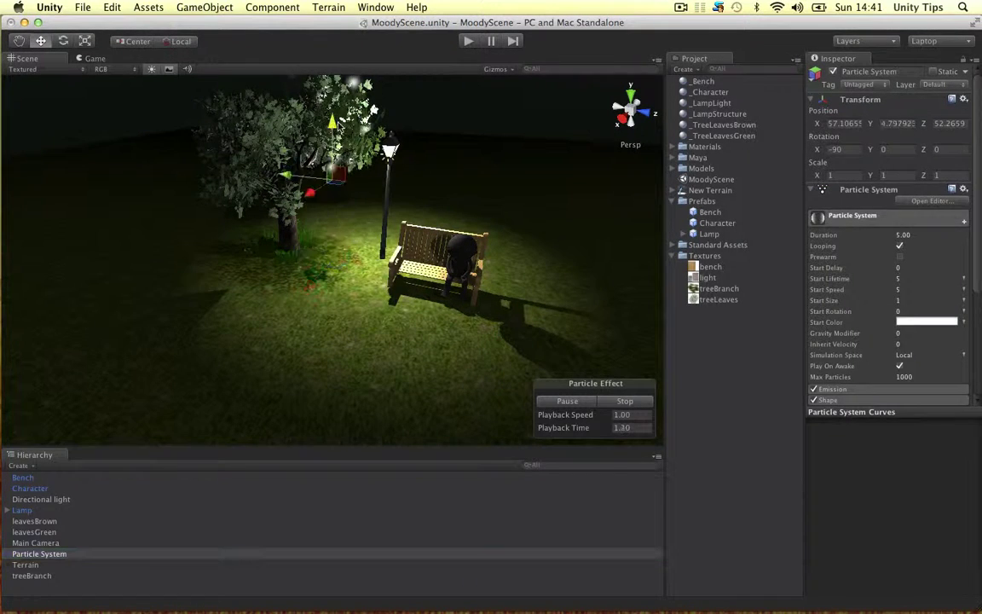
pyautogui.keyDown('alt'); pyautogui.moveTo(437, 176); pyautogui.dragTo(472, 249, button='middle'); pyautogui.keyUp('alt')
pyautogui.moveTo(342, 224); pyautogui.dragTo(443, 239)
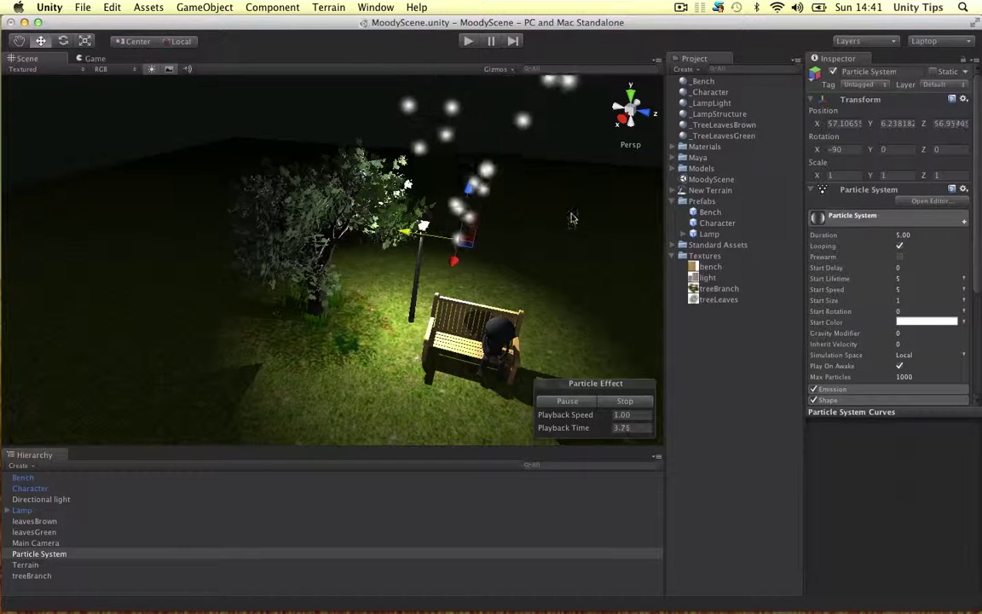
# Step: Enable Prewarm on the particle system and set Start Speed to 0.05, Start Size to 0.3 and Gravity Modifier to 0.1
pyautogui.click(901, 256)
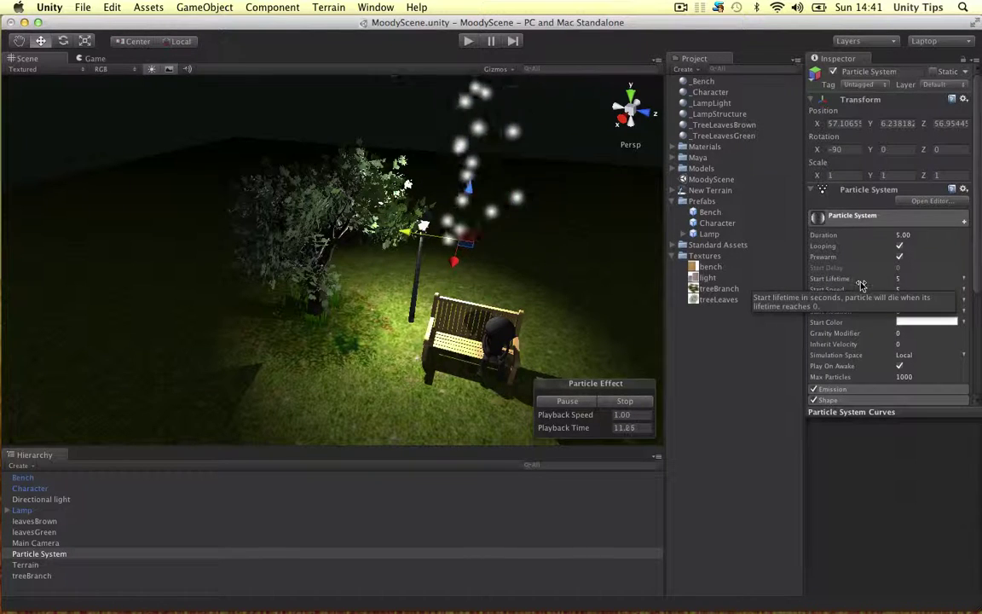
pyautogui.click(901, 289)
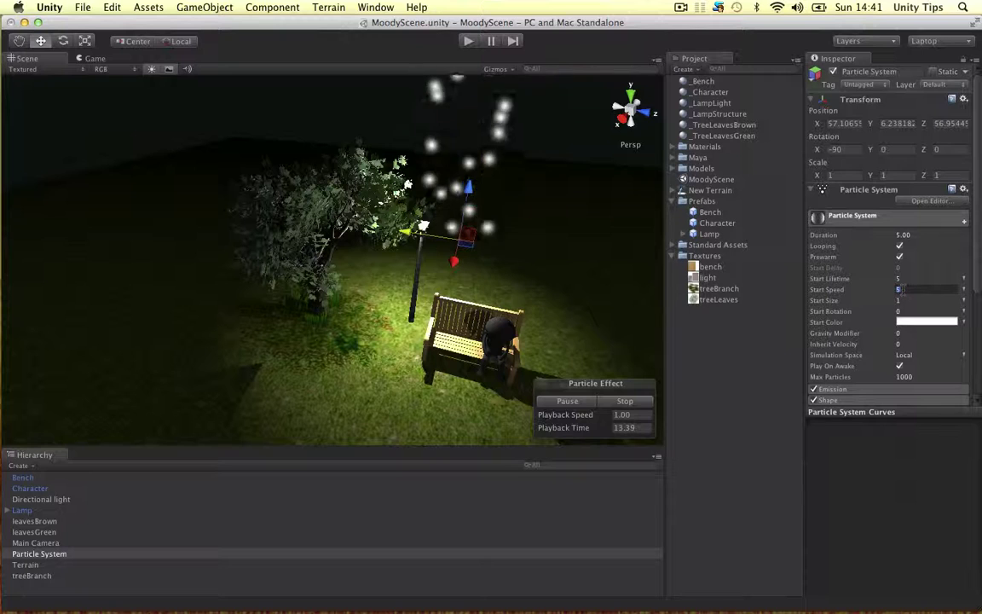
pyautogui.write('0.35')
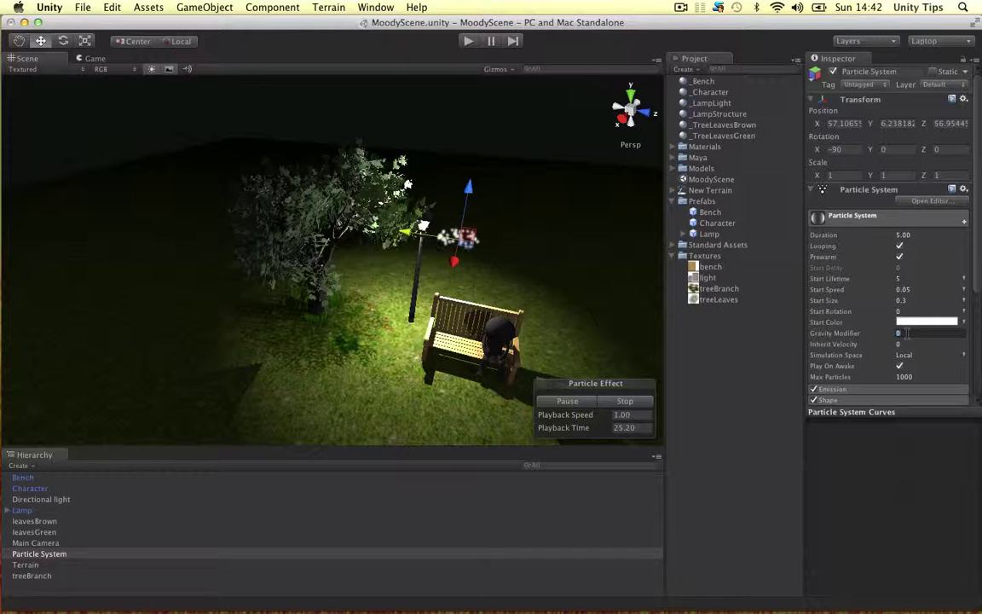
pyautogui.press('Return')
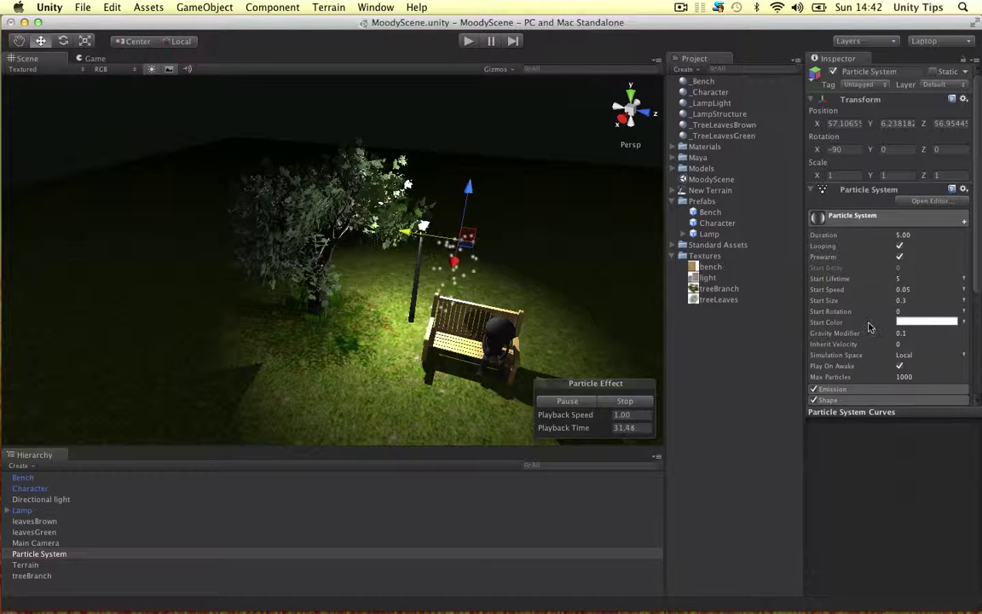
# Step: Change the particle emitter's shape to a box with X 30, Y 30 and Z 20
pyautogui.click(857, 217)
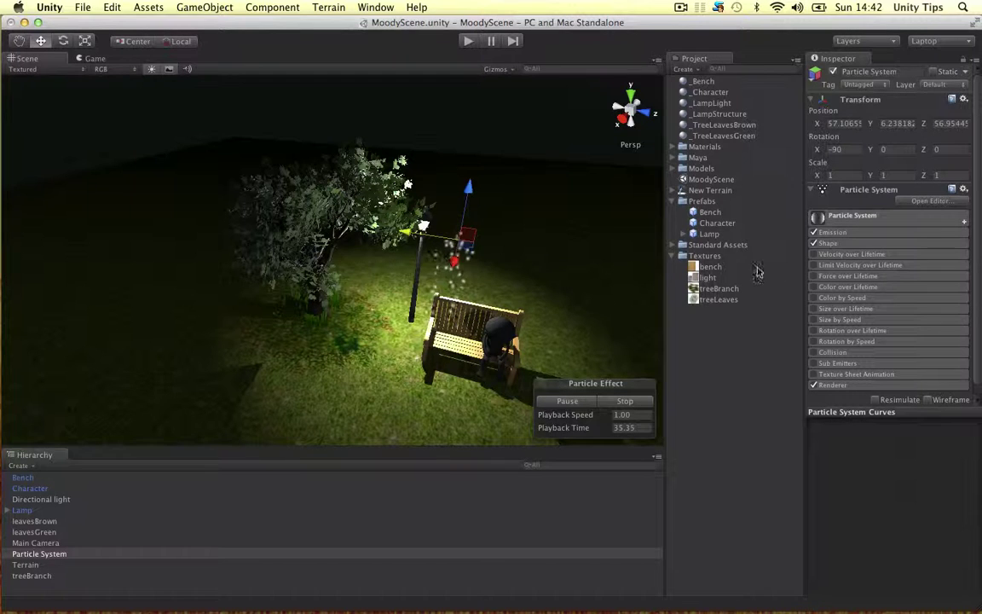
pyautogui.click(842, 244)
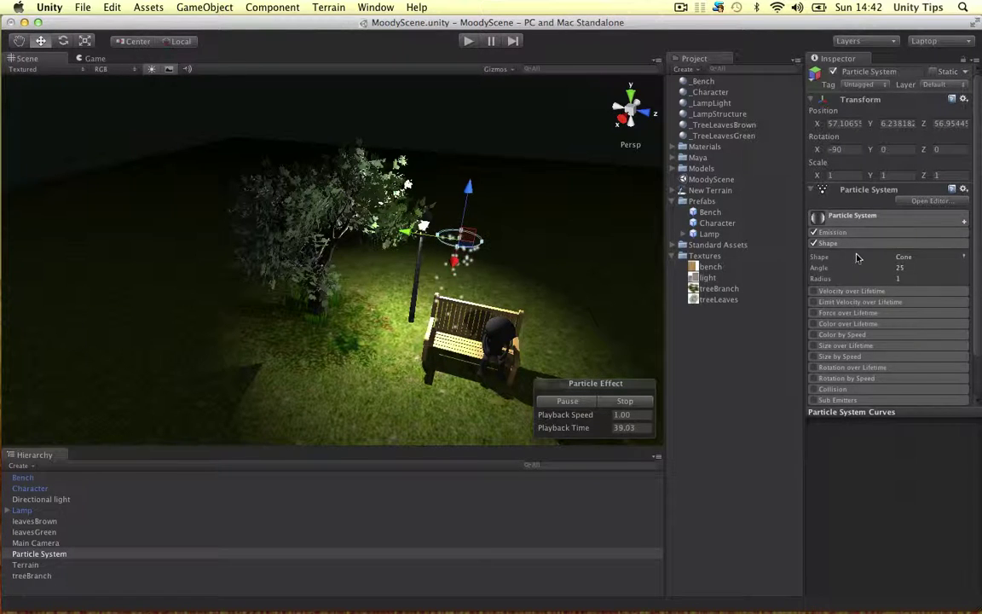
pyautogui.click(906, 256)
pyautogui.click(926, 271)
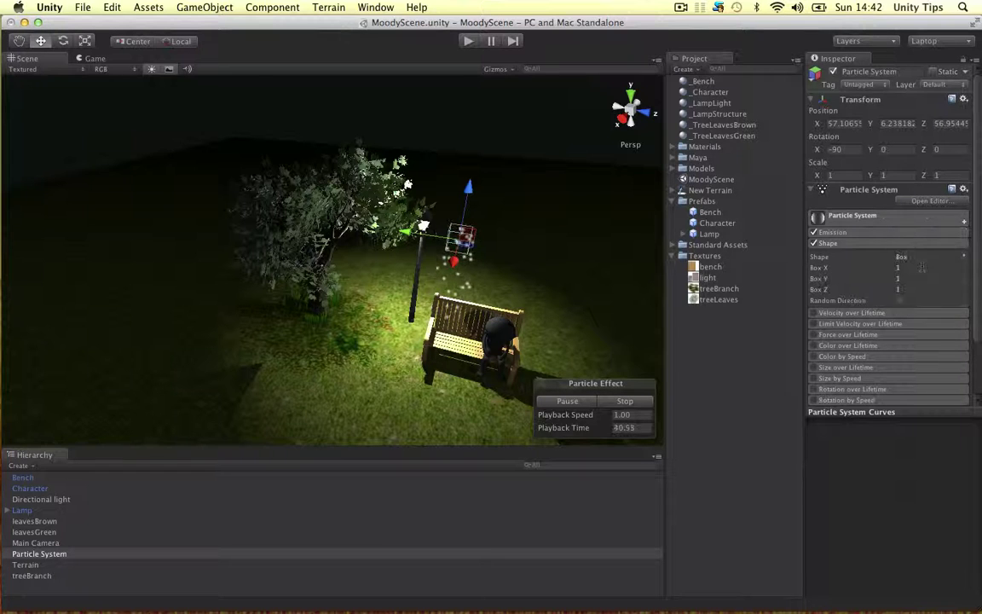
pyautogui.click(917, 267)
pyautogui.write('30')
pyautogui.press('Tab')
pyautogui.write('30')
pyautogui.press('Tab')
pyautogui.write('20')
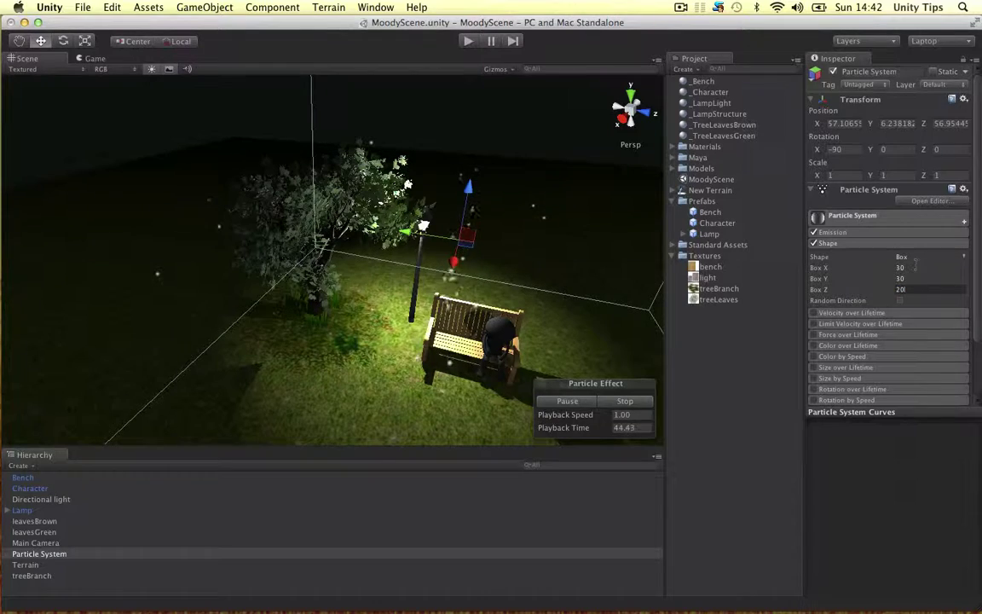
pyautogui.scroll(-6, 467, 231)
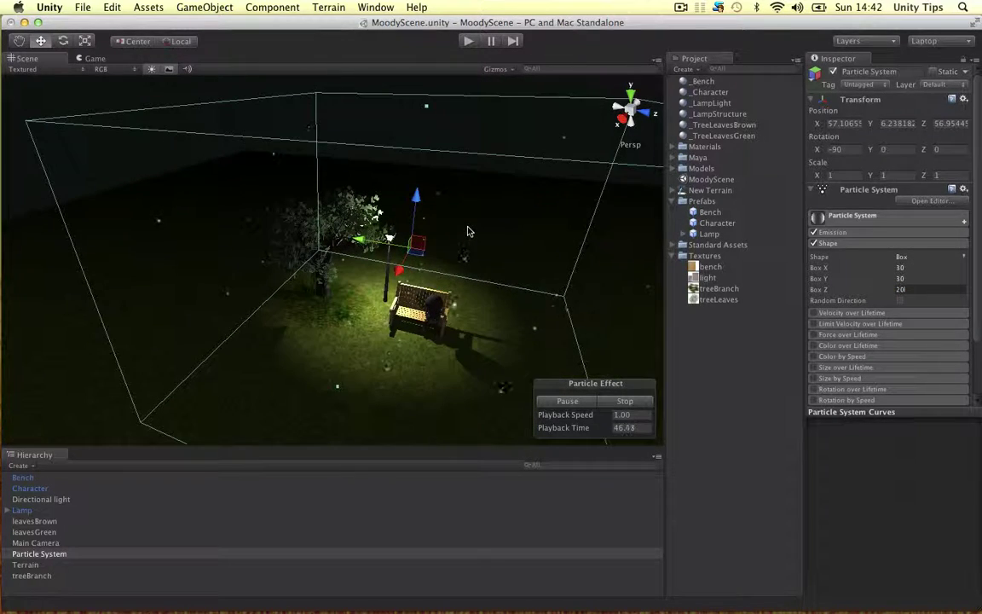
# Step: Lower the particle system and move it toward the tree, to about X 54.04, Y 4.28, Z 50.23
pyautogui.keyDown('alt'); pyautogui.moveTo(482, 229); pyautogui.dragTo(375, 281); pyautogui.keyUp('alt')
pyautogui.click(322, 265)
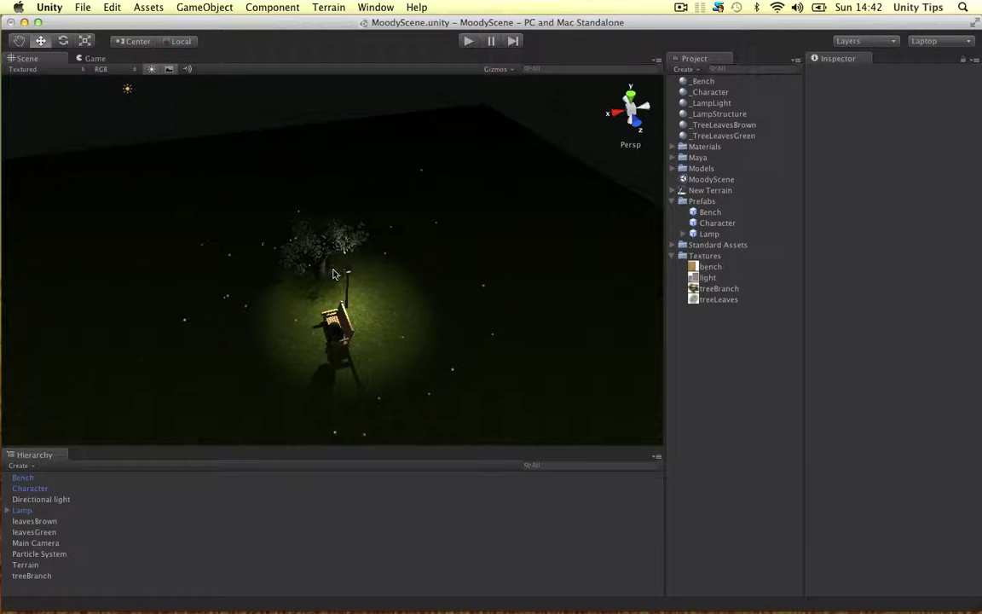
pyautogui.click(347, 271)
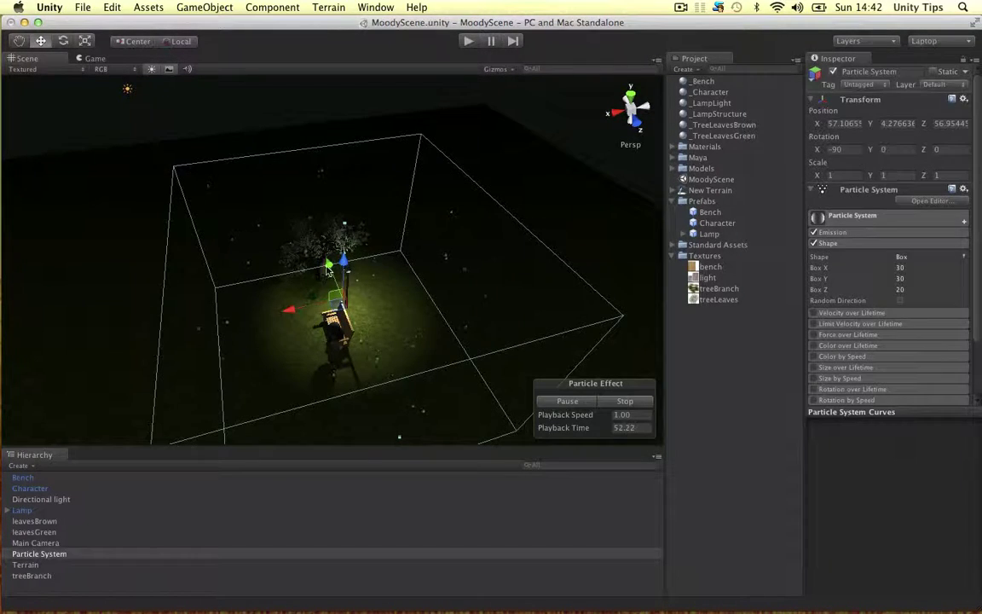
pyautogui.keyDown('alt'); pyautogui.moveTo(328, 269); pyautogui.dragTo(382, 295); pyautogui.keyUp('alt')
pyautogui.moveTo(284, 266); pyautogui.dragTo(399, 217)
pyautogui.scroll(8, 417, 243)
pyautogui.keyDown('alt'); pyautogui.moveTo(515, 261); pyautogui.dragTo(382, 254); pyautogui.keyUp('alt')
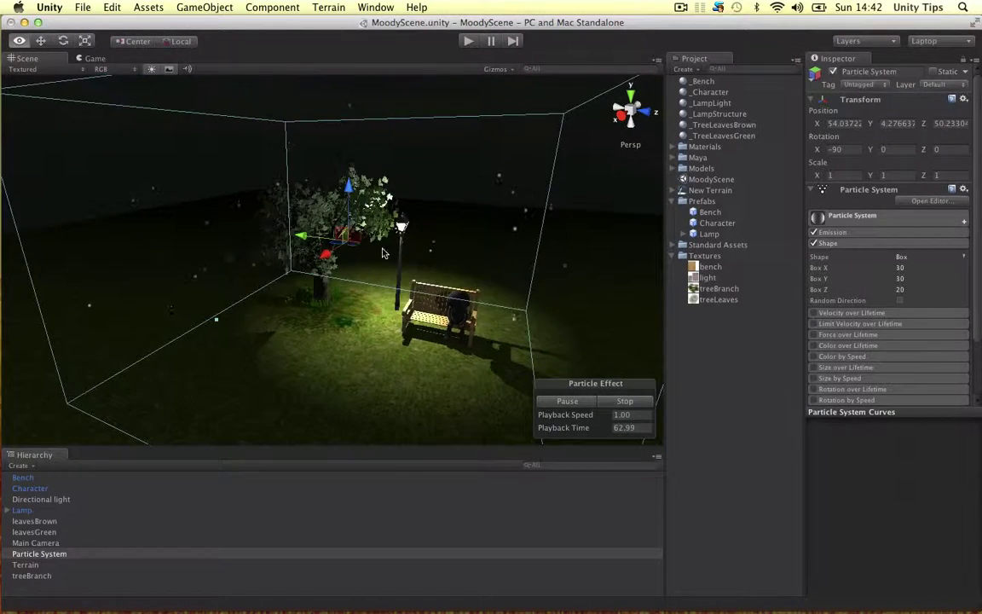
# Step: Set the particle system's emission rate to 20
pyautogui.click(856, 246)
pyautogui.click(844, 234)
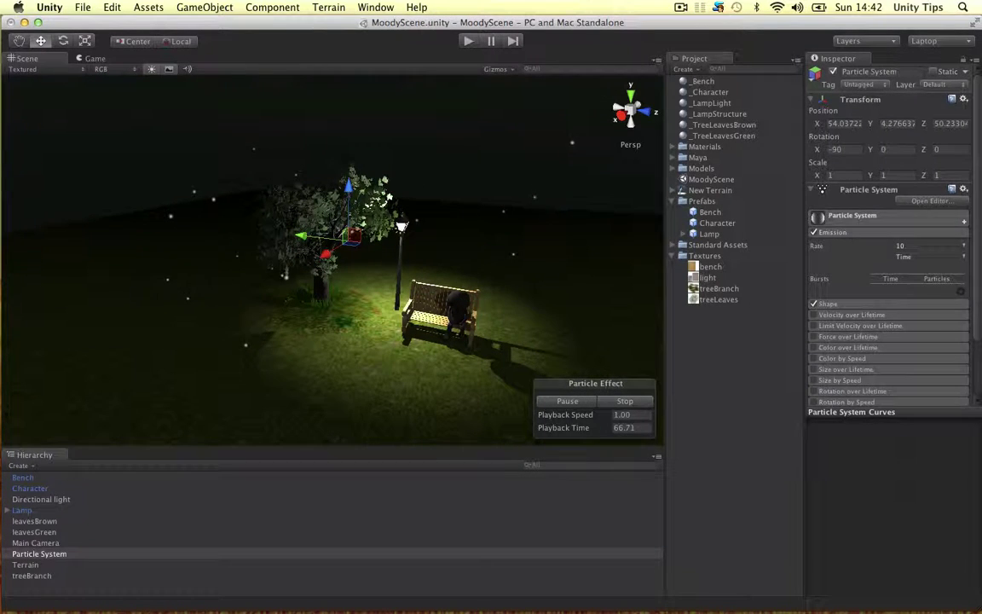
pyautogui.click(911, 245)
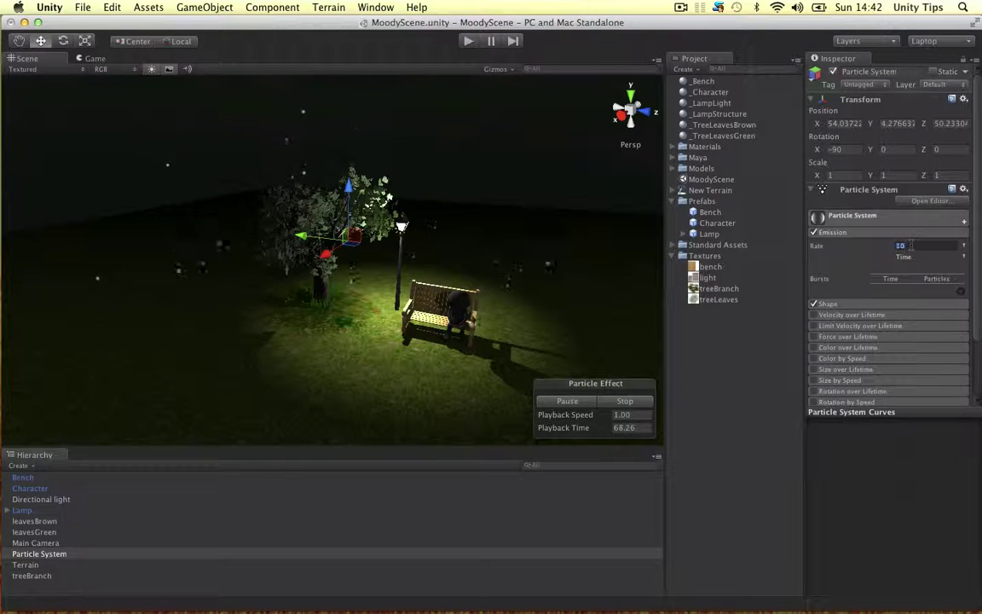
pyautogui.press('Return')
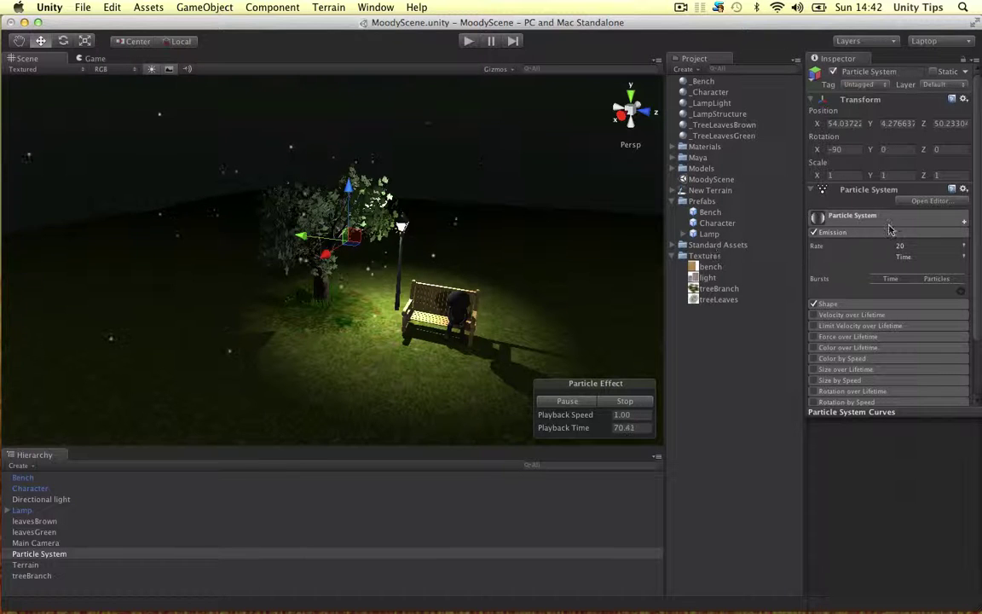
pyautogui.click(910, 246)
pyautogui.click(836, 234)
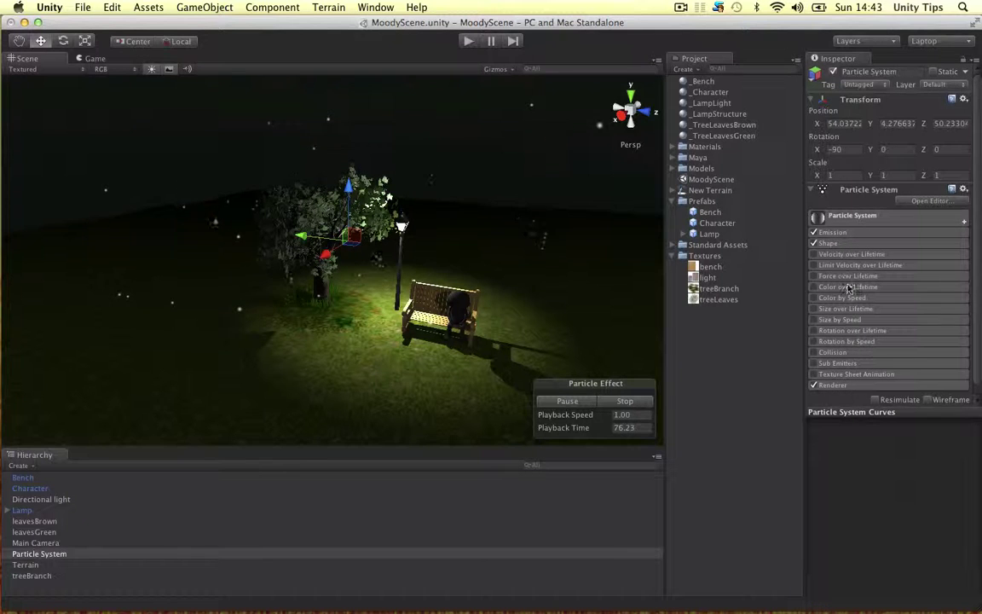
# Step: Check the particle system's Renderer settings, including its render mode and material
pyautogui.click(835, 385)
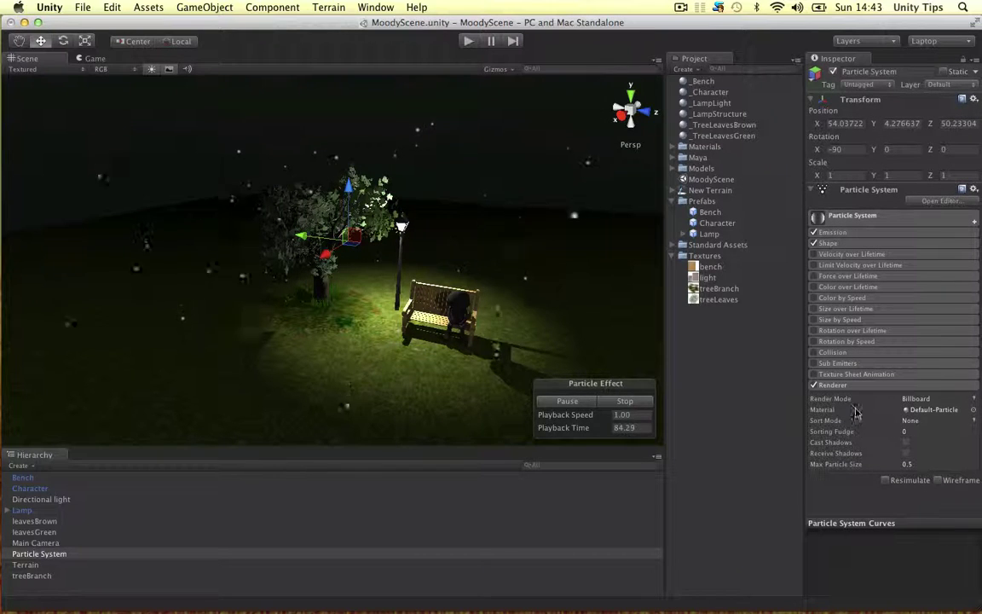
pyautogui.click(872, 385)
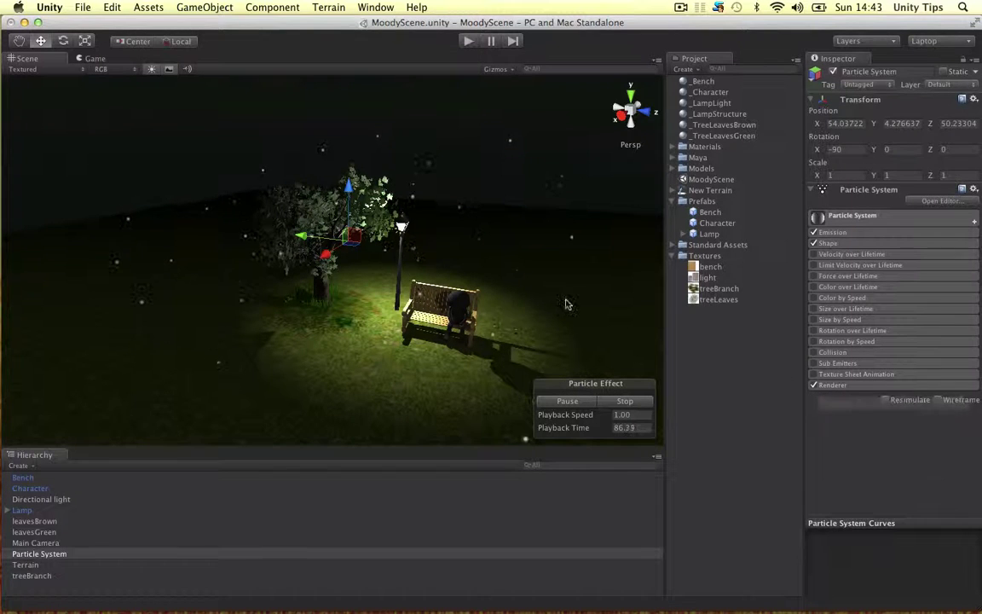
# Step: Select the Main Camera and briefly play-test the scene from its current viewpoint
pyautogui.keyDown('alt'); pyautogui.moveTo(470, 237); pyautogui.dragTo(442, 243); pyautogui.keyUp('alt')
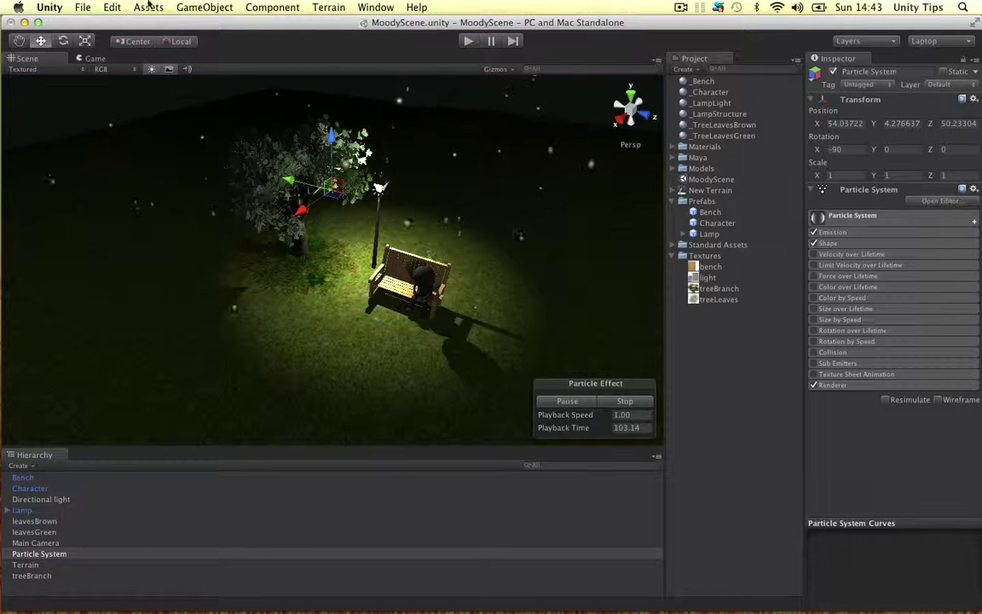
pyautogui.click(217, 6)
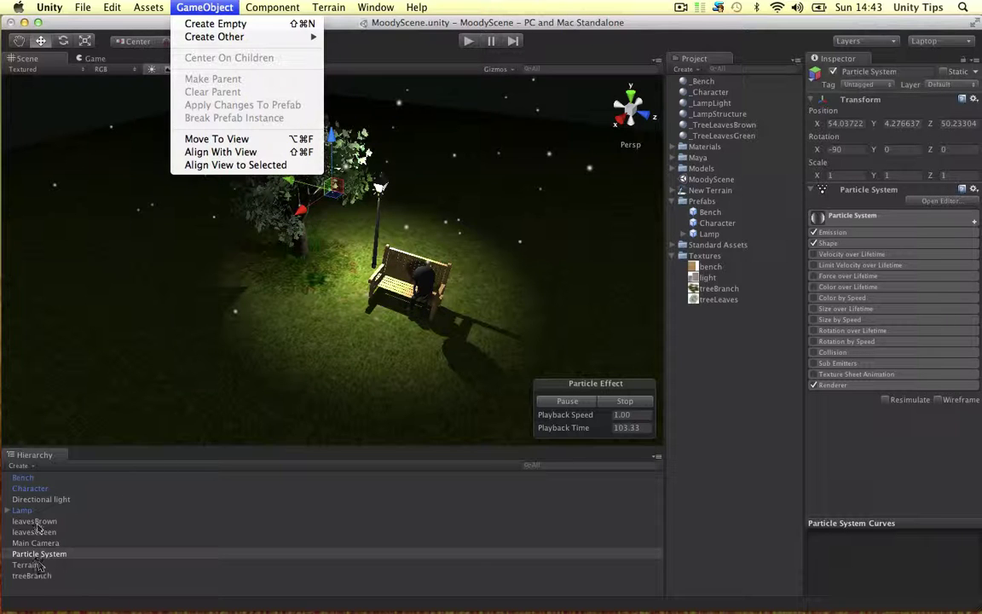
pyautogui.click(37, 496)
pyautogui.click(35, 543)
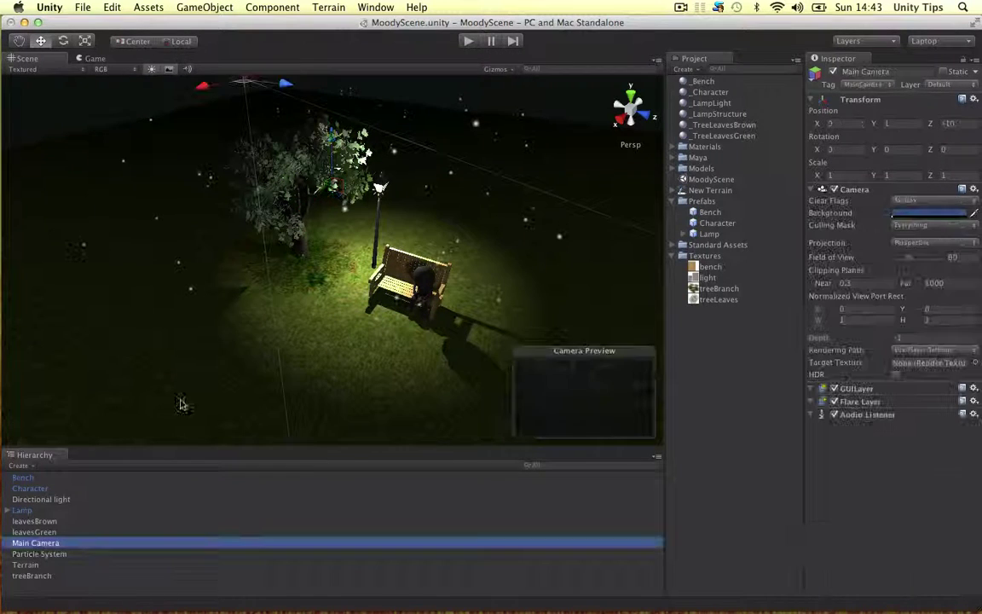
pyautogui.click(468, 42)
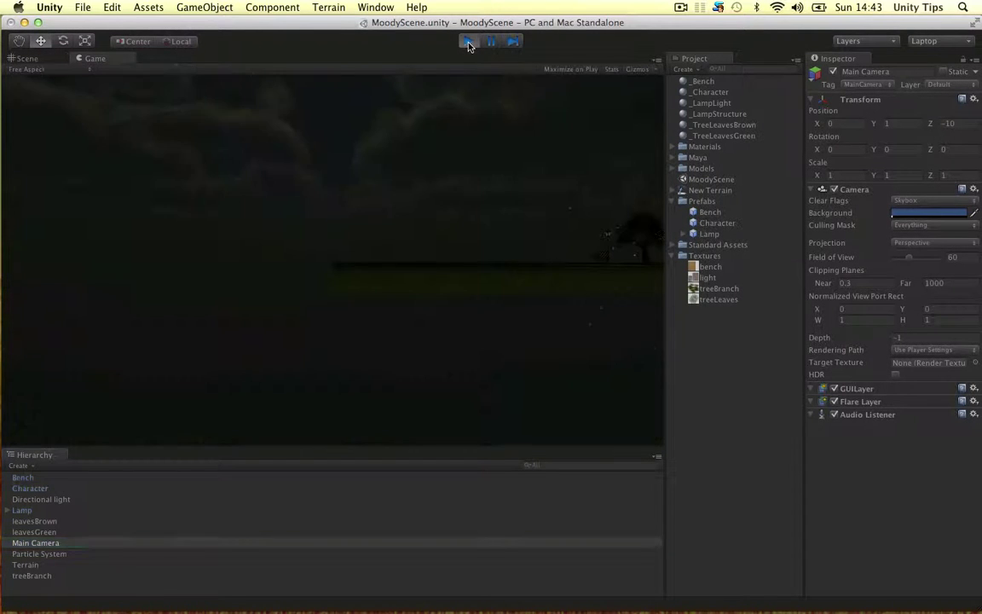
pyautogui.click(468, 41)
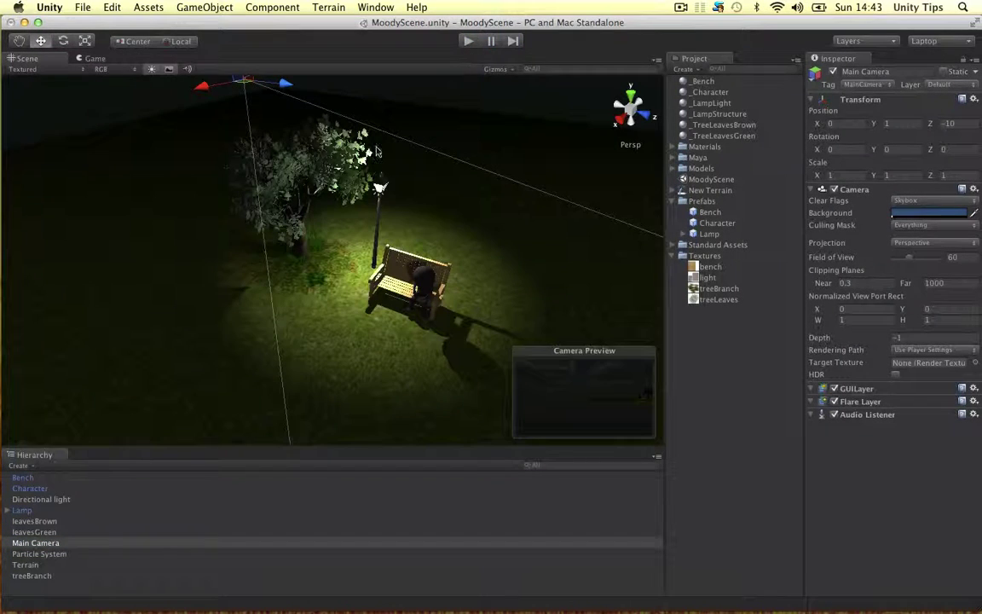
# Step: Align the Main Camera with the current scene view and play-test the scene through it
pyautogui.click(205, 7)
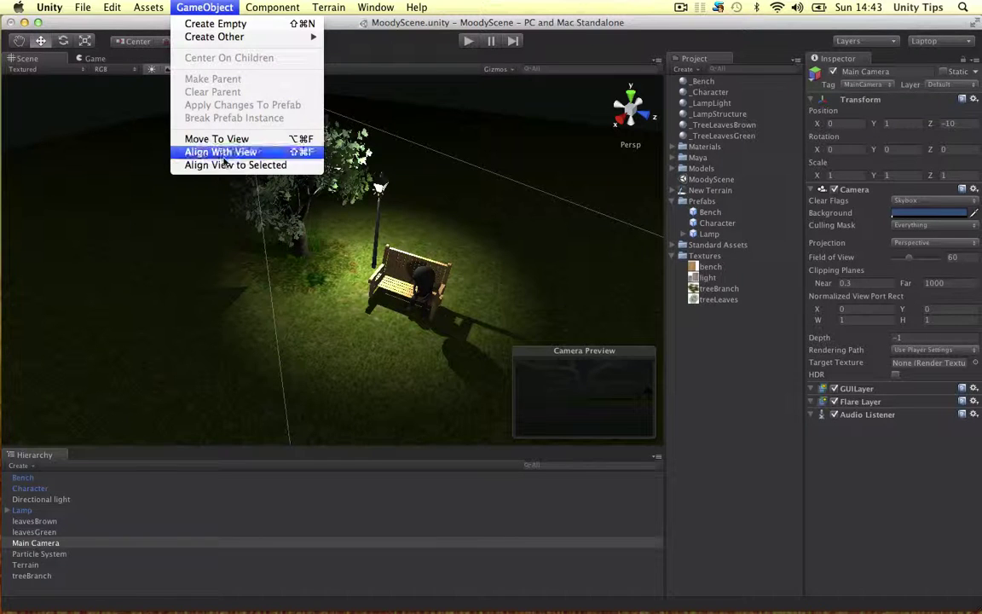
pyautogui.click(261, 154)
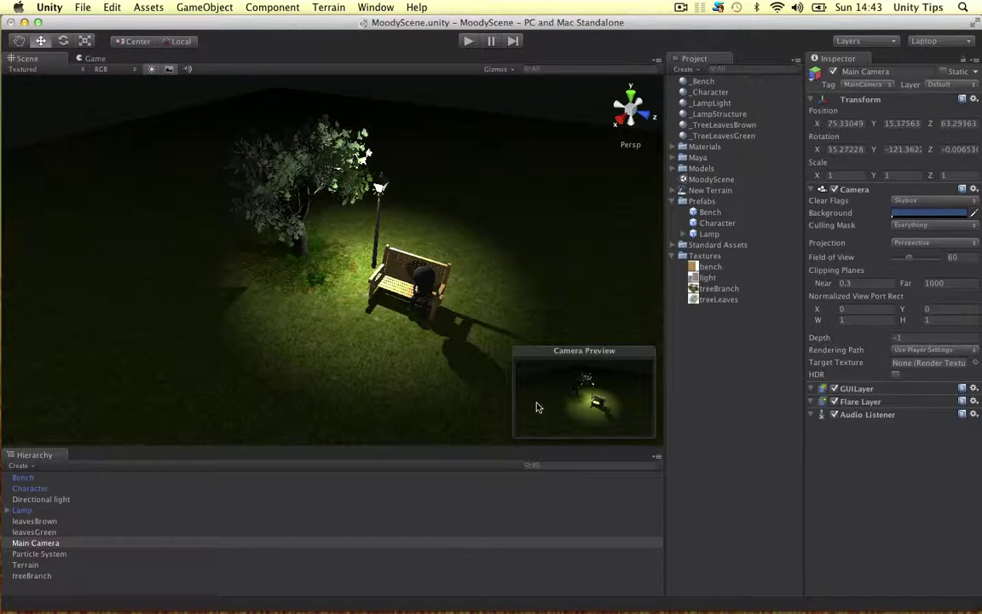
pyautogui.click(468, 42)
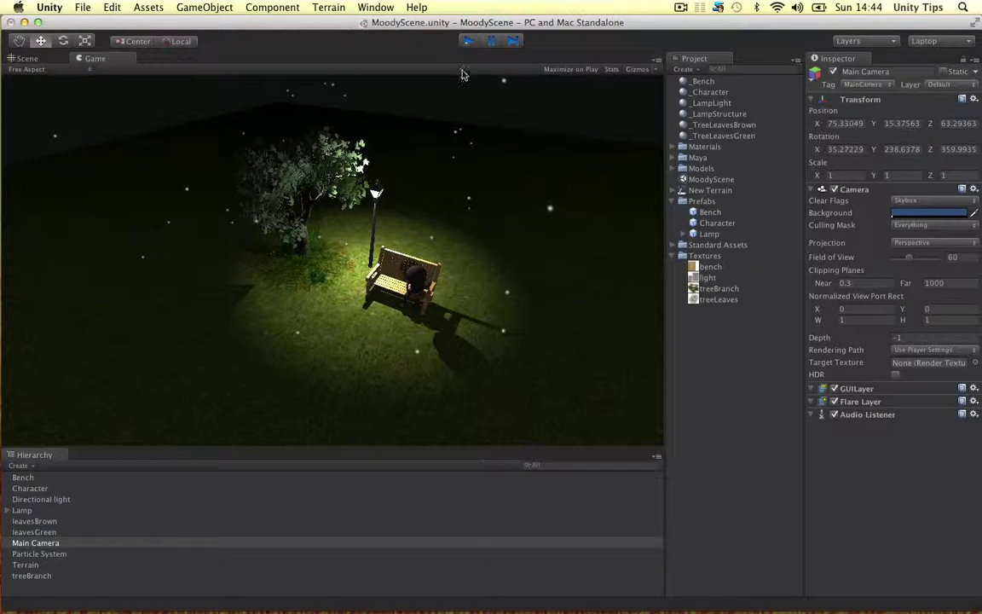
pyautogui.click(469, 41)
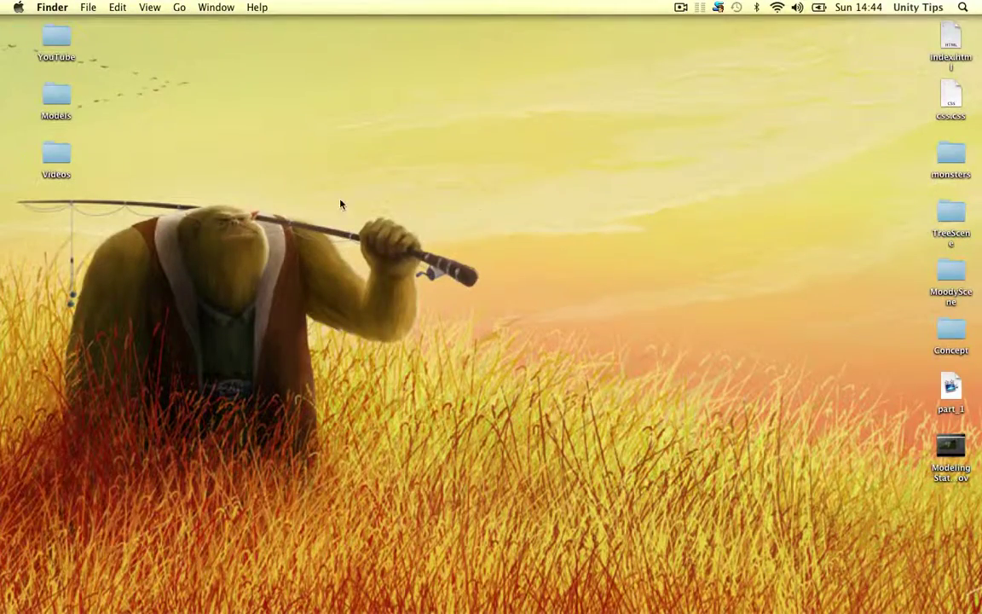
pyautogui.moveTo(145, 155); pyautogui.dragTo(661, 480)
pyautogui.moveTo(933, 49); pyautogui.dragTo(971, 109)
pyautogui.click(859, 132)
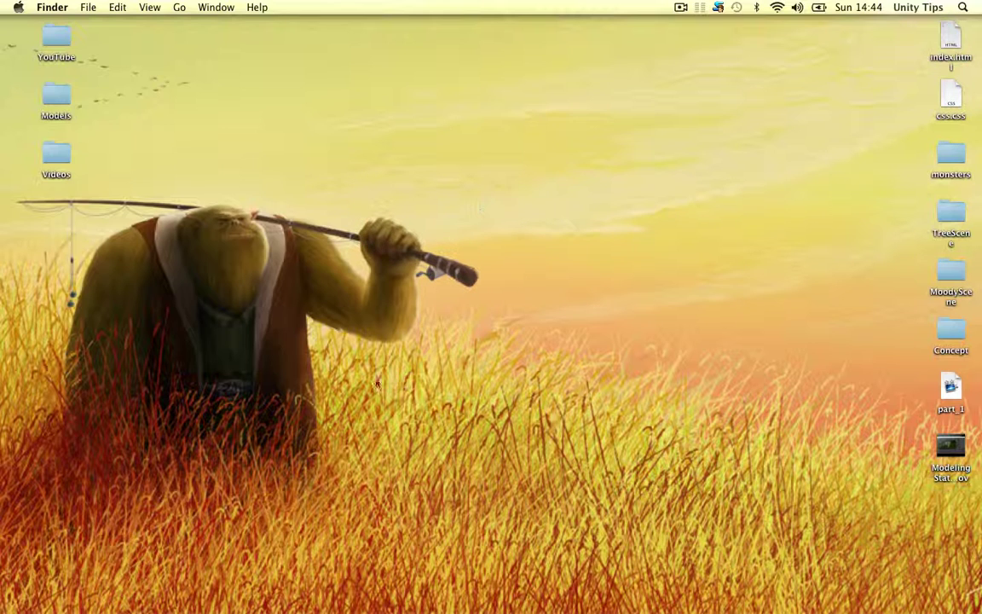